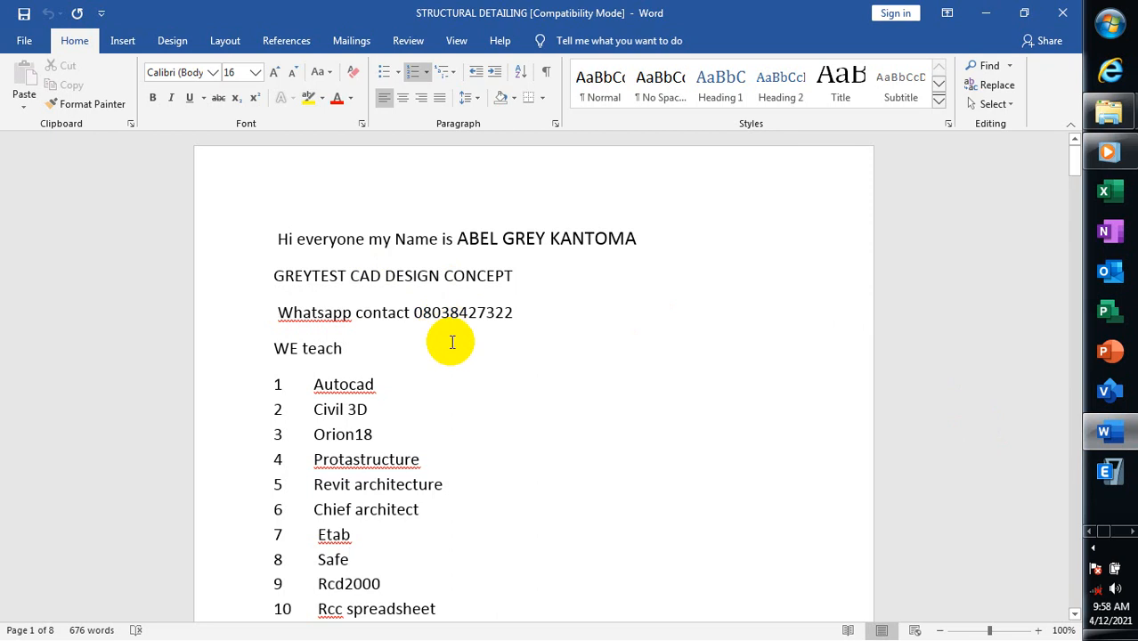
# Look through the list of taught programs in the open document, and minimise the document window.
pyautogui.click(452, 412)
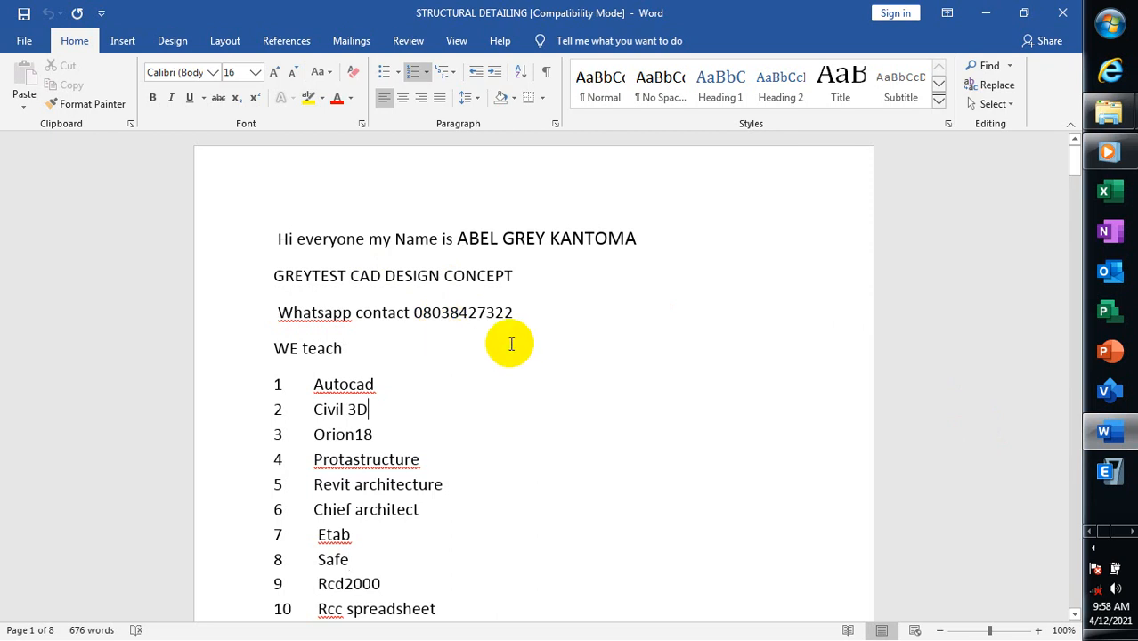
pyautogui.scroll(-1, 517, 329)
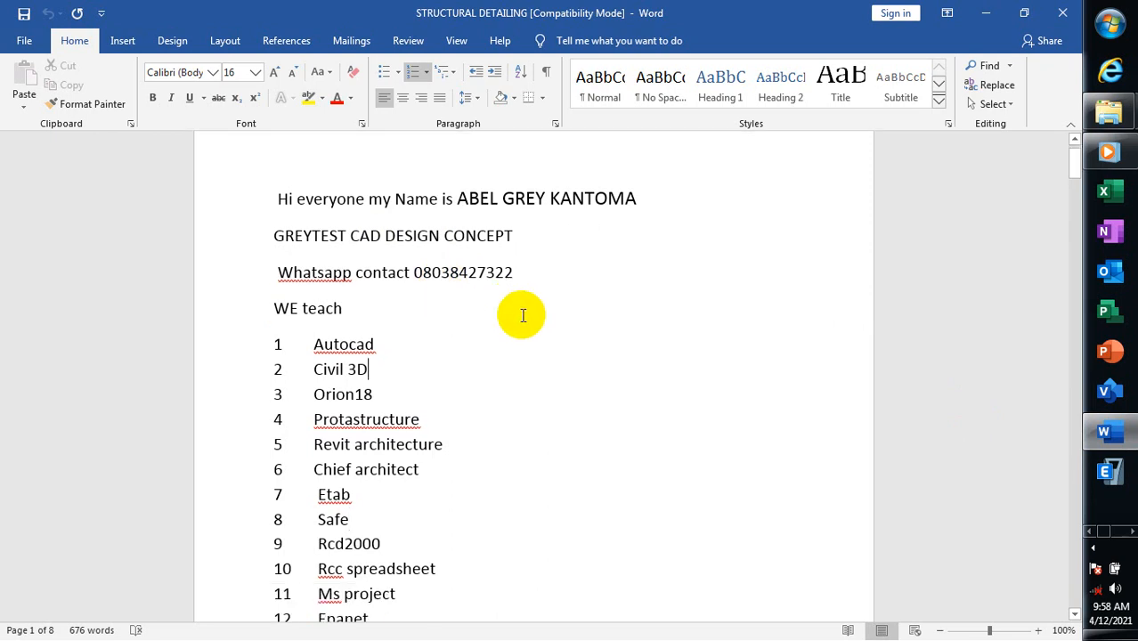
pyautogui.scroll(-3, 523, 315)
pyautogui.scroll(-1, 523, 314)
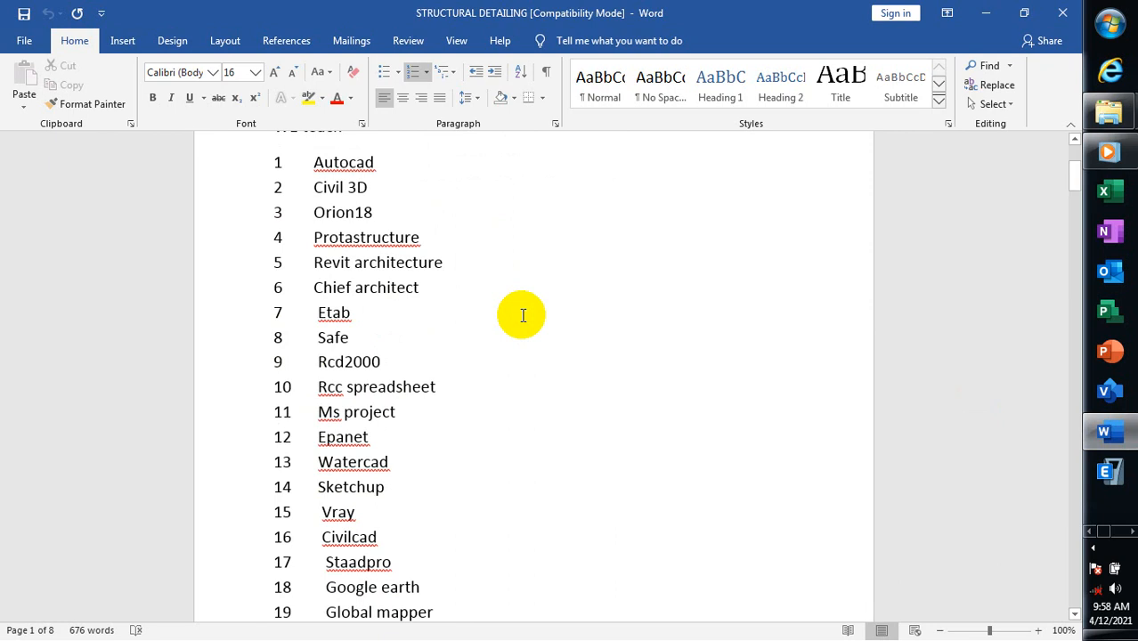
pyautogui.scroll(3, 579, 276)
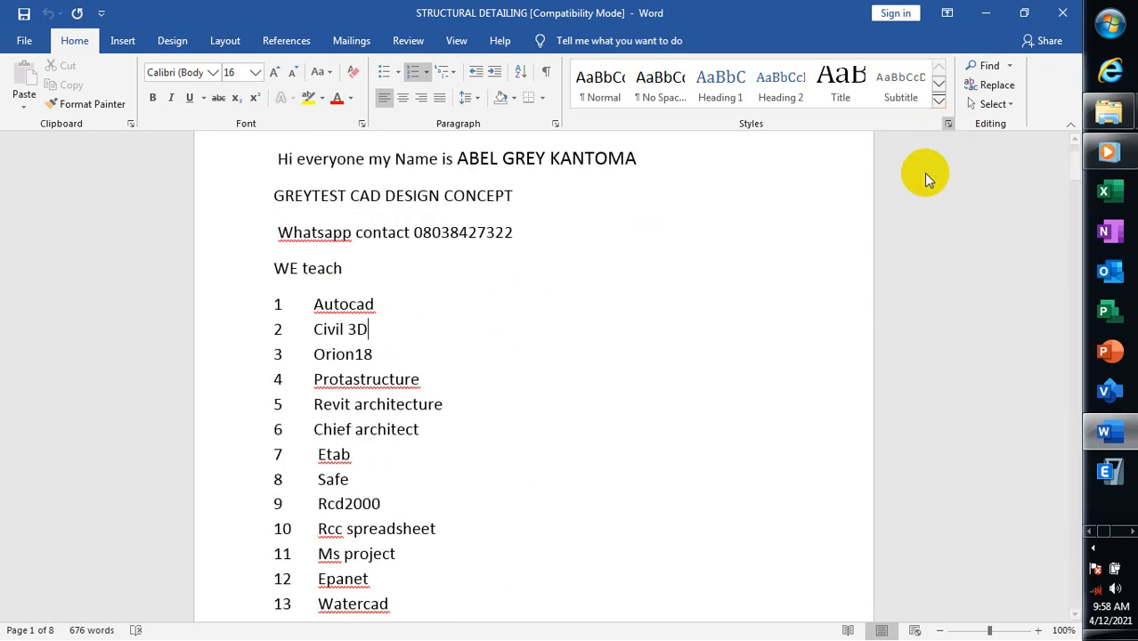
pyautogui.click(986, 13)
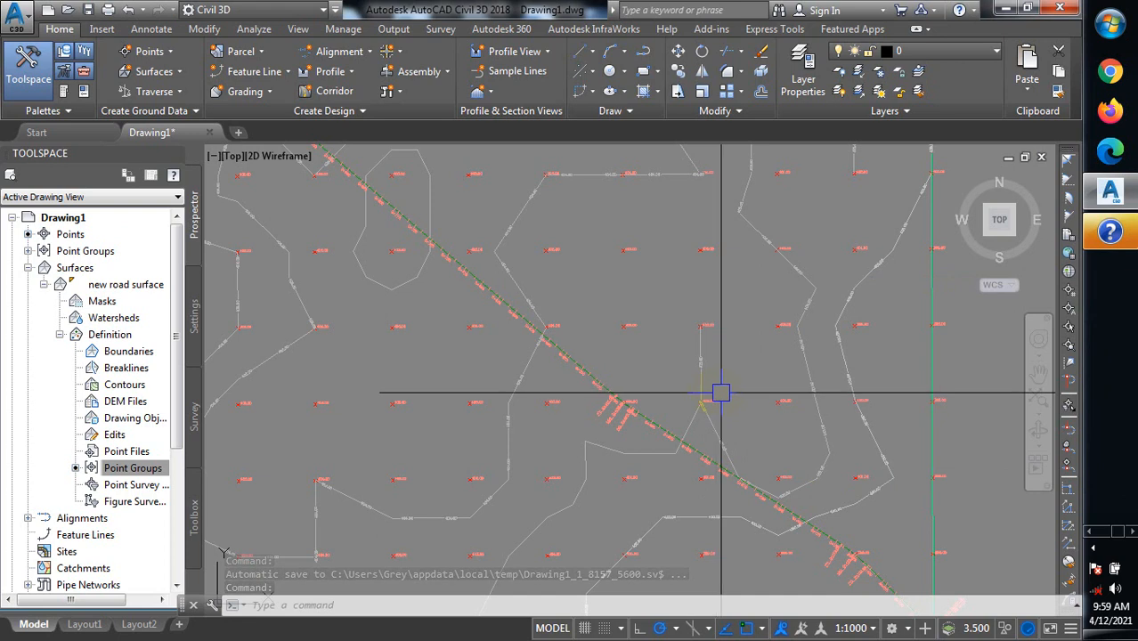
# Try annotation scales of 1:750 and 1:150 on the drawing's alignment and contour labels.
pyautogui.scroll(-3, 475, 217)
pyautogui.scroll(10, 475, 218)
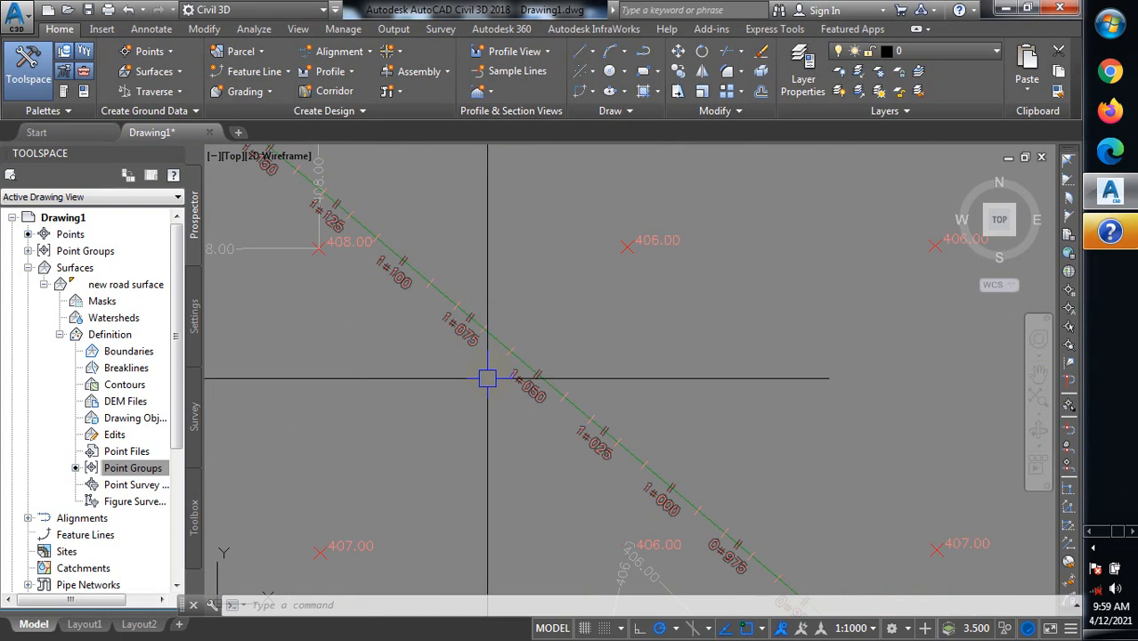
pyautogui.scroll(-3, 448, 295)
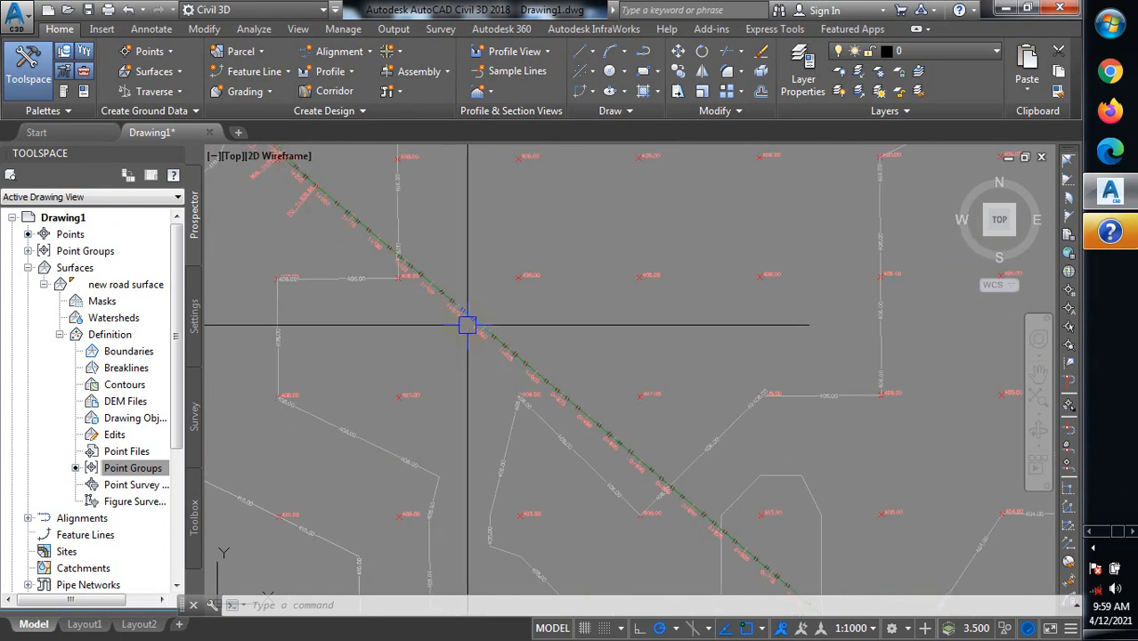
pyautogui.scroll(-2, 468, 325)
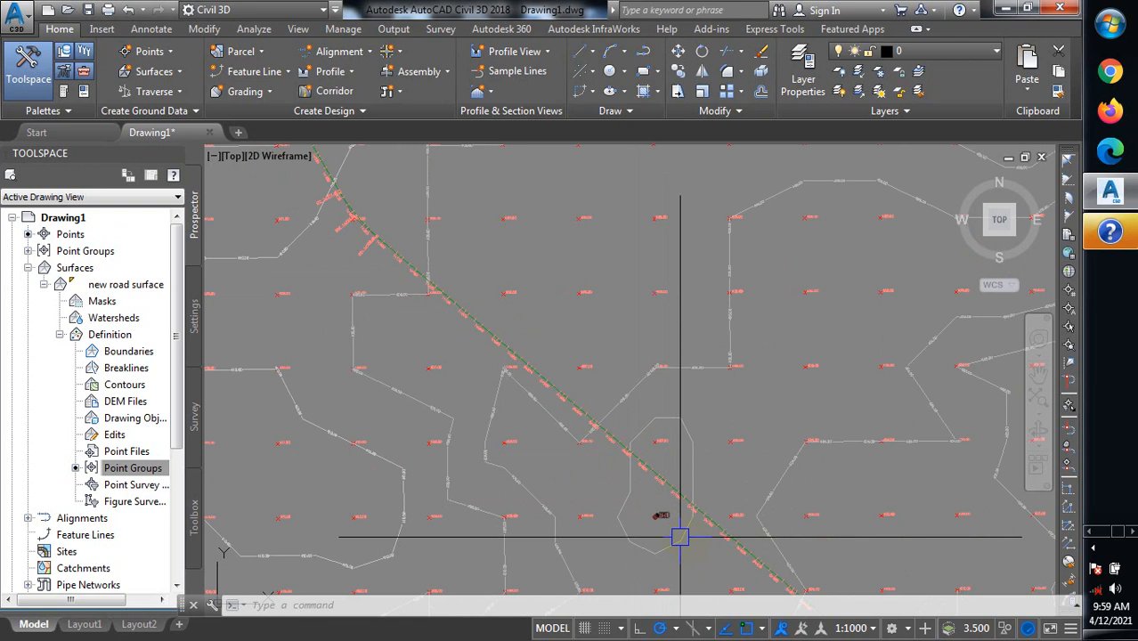
pyautogui.click(858, 628)
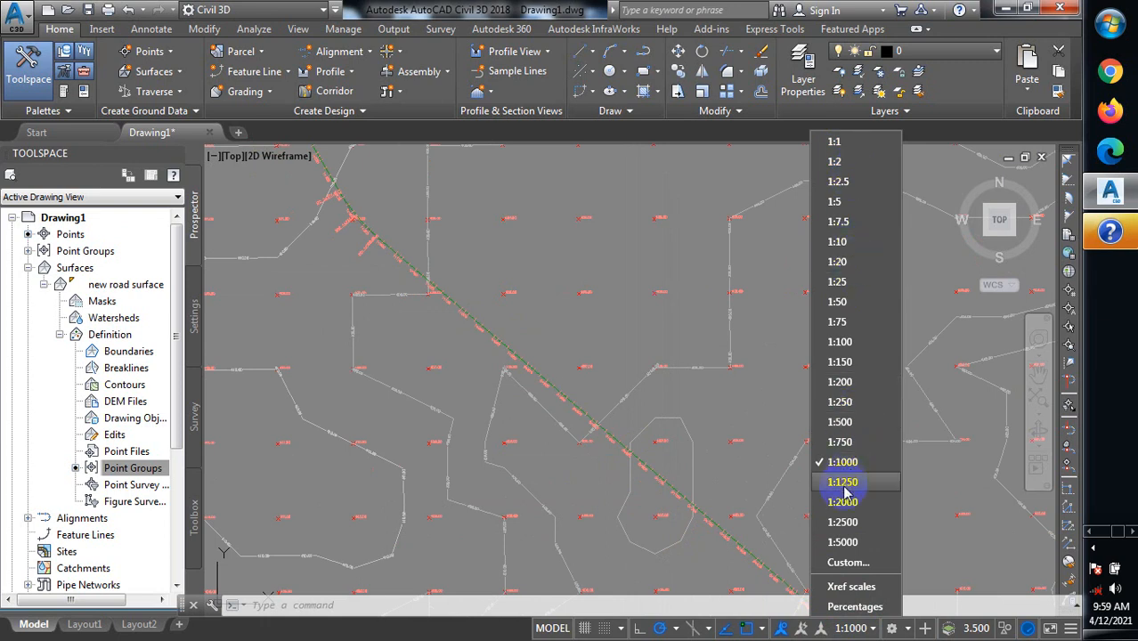
pyautogui.click(857, 442)
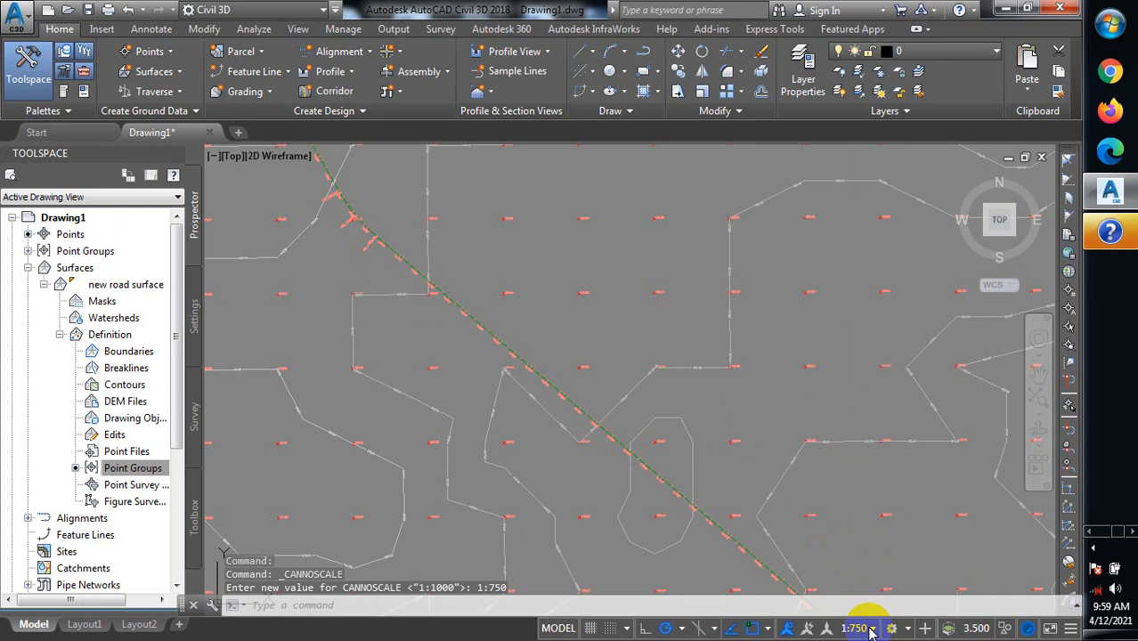
pyautogui.click(872, 629)
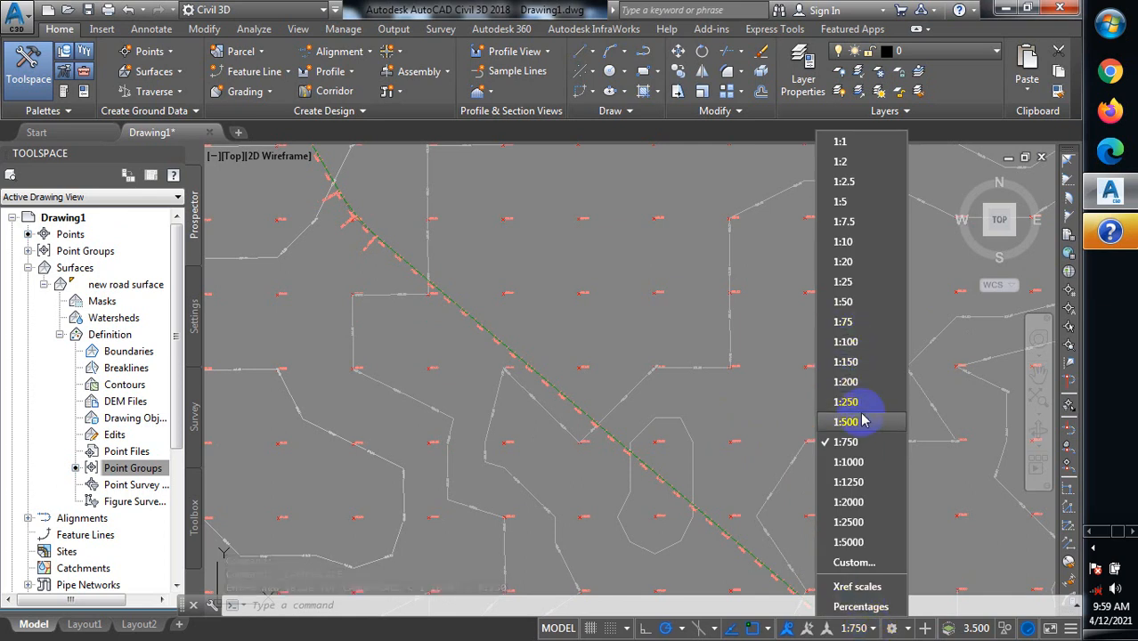
pyautogui.click(855, 363)
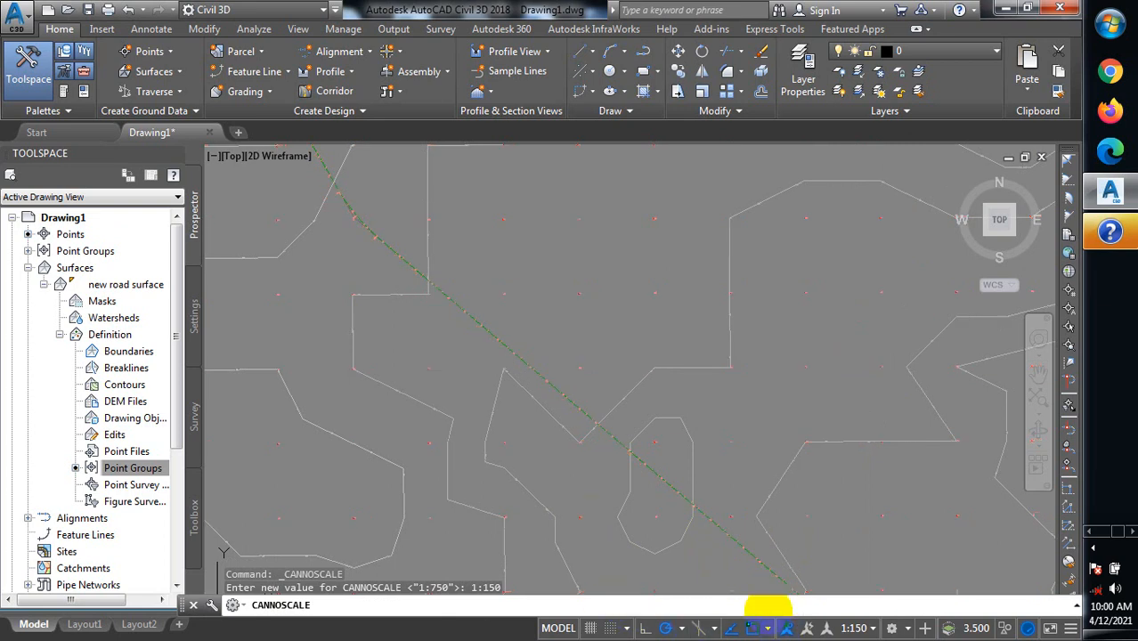
# Try an annotation scale of 1:2500 and inspect the station labels along the road alignment.
pyautogui.click(871, 628)
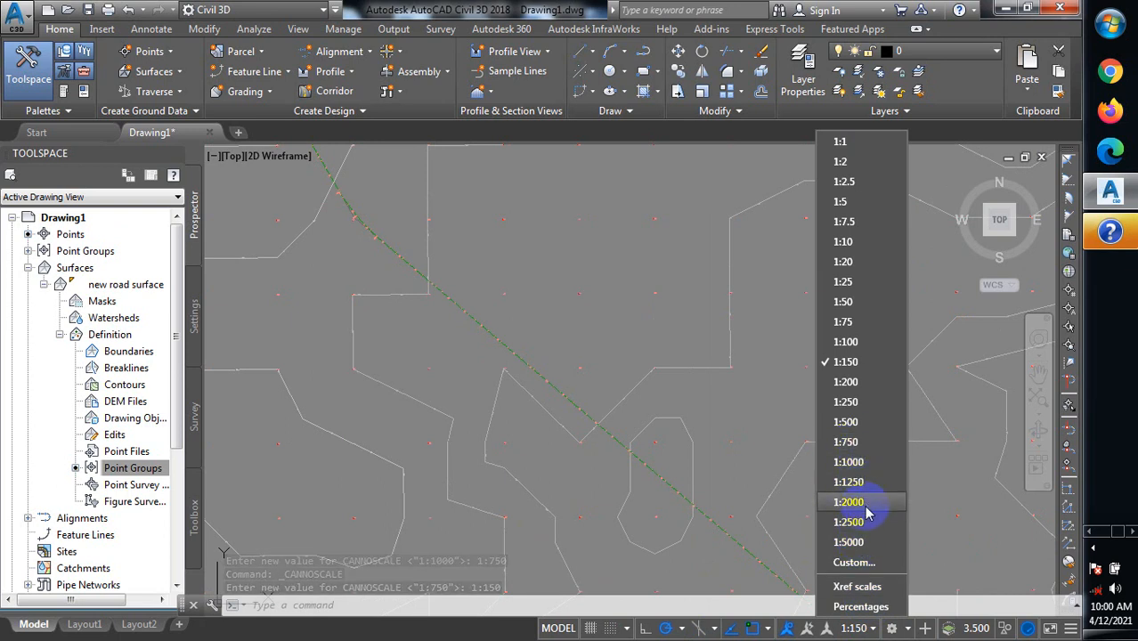
pyautogui.click(866, 517)
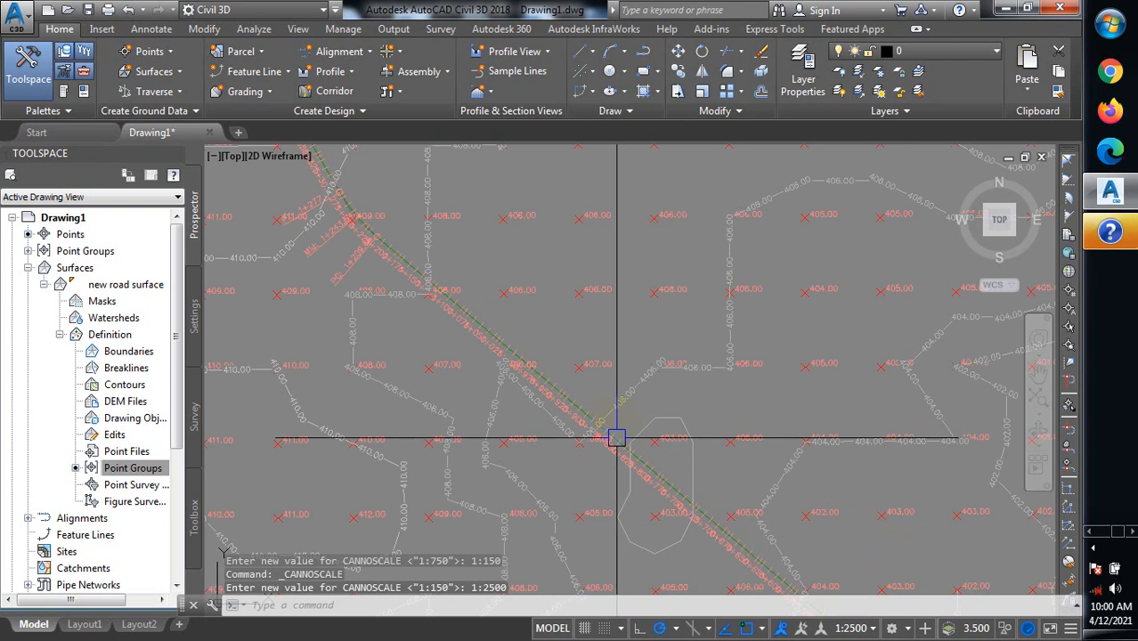
pyautogui.scroll(5, 624, 454)
pyautogui.scroll(-2, 680, 350)
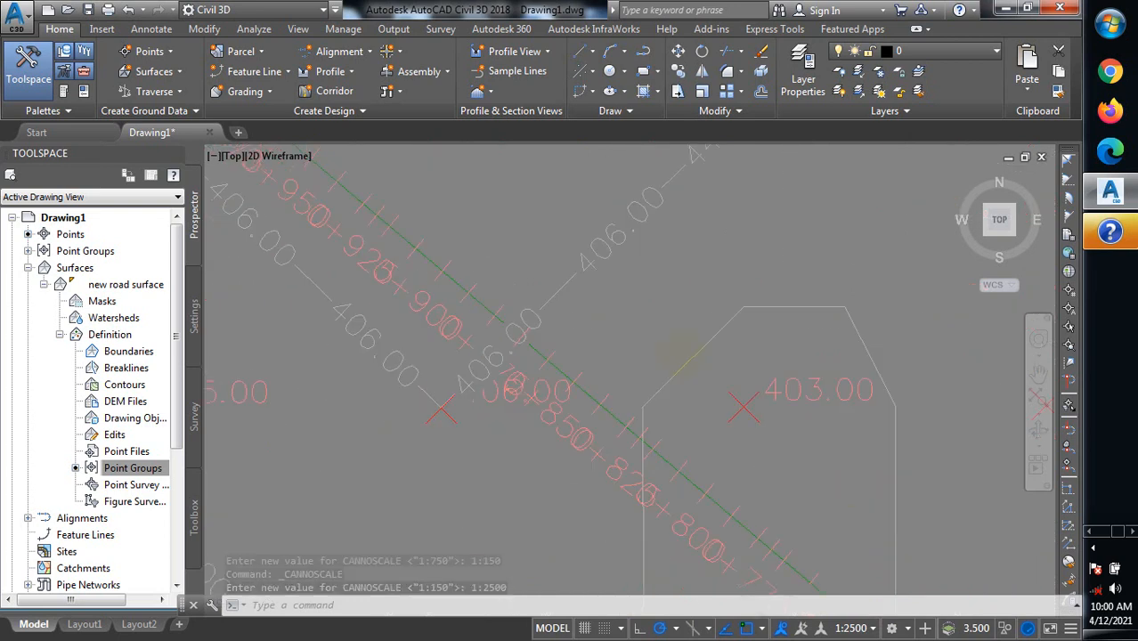
pyautogui.scroll(-1, 684, 352)
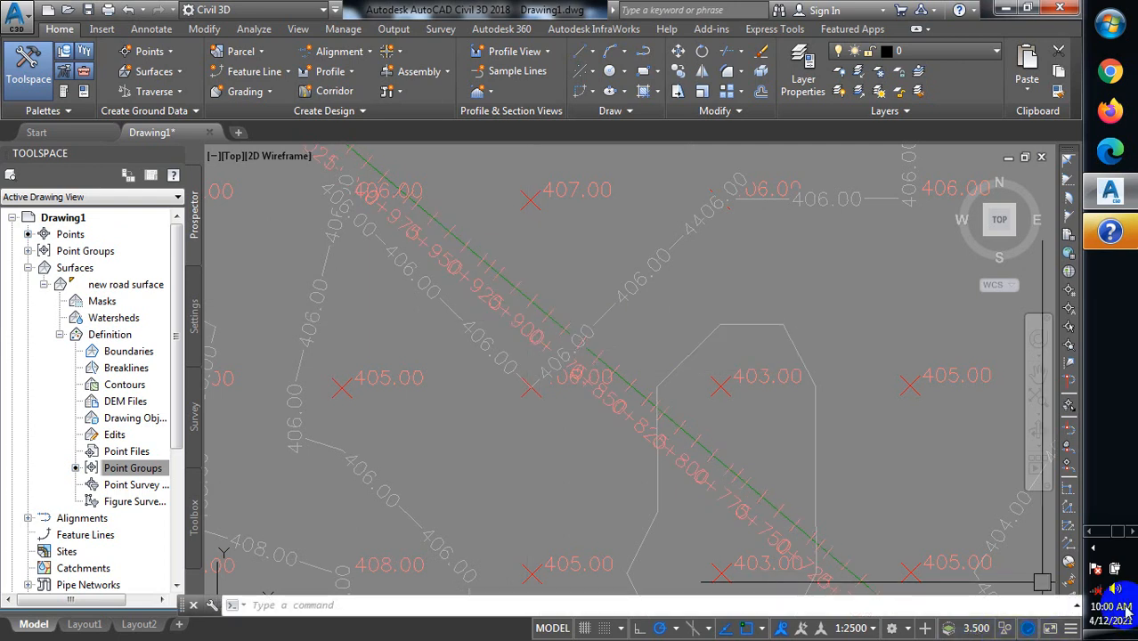
# Set the annotation scale to 1:1250 and check the labels across the surface and alignment.
pyautogui.click(872, 628)
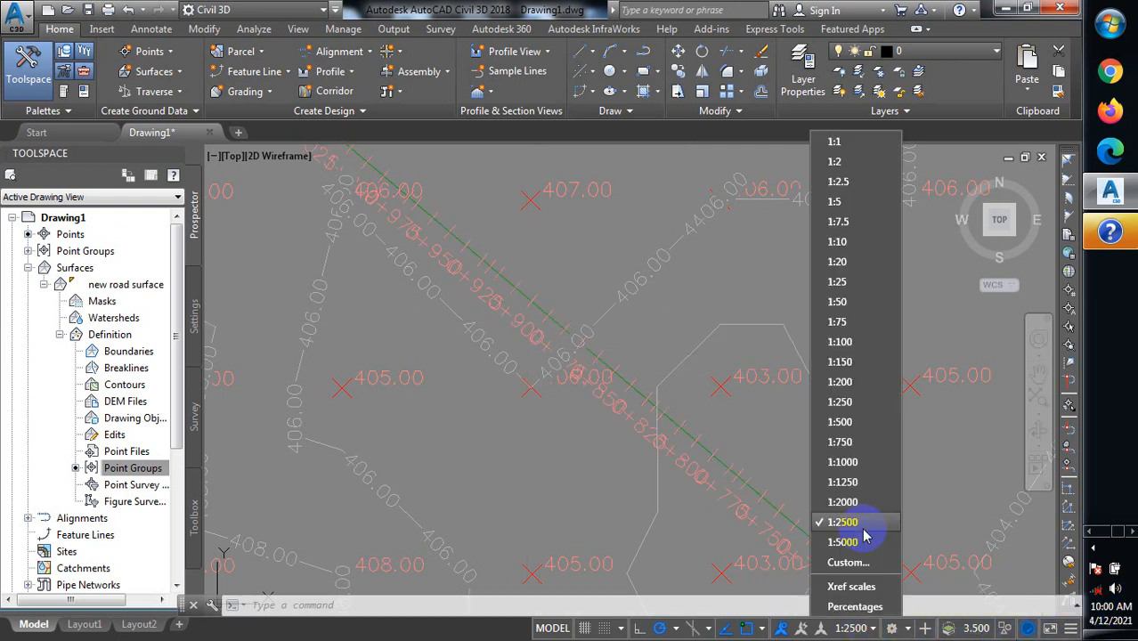
pyautogui.click(851, 483)
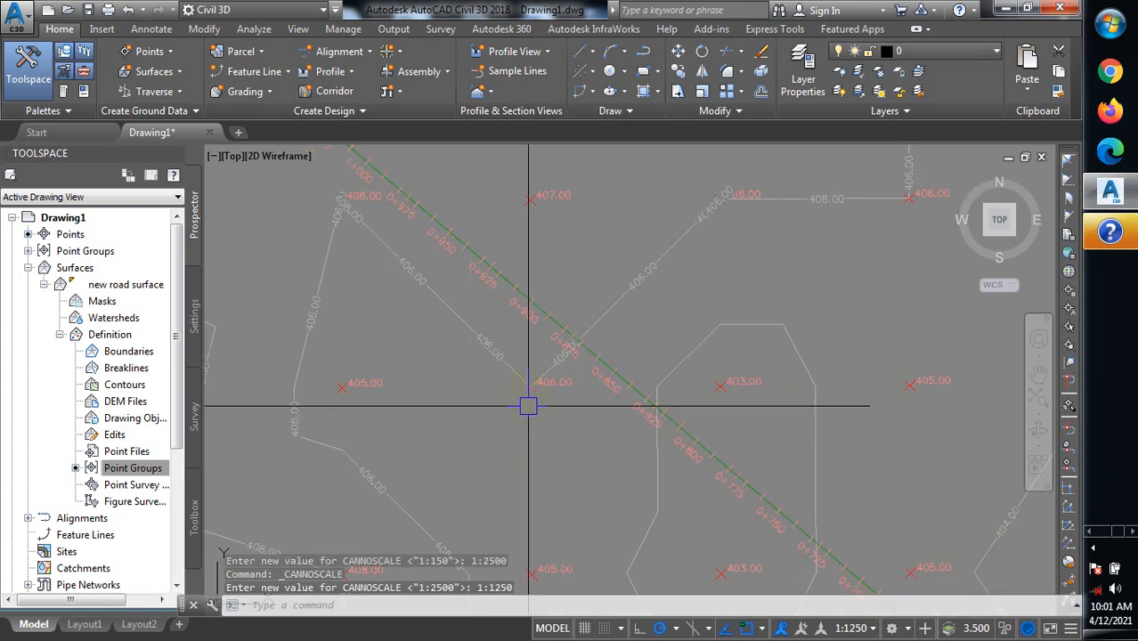
pyautogui.scroll(-2, 498, 356)
pyautogui.scroll(-5, 488, 346)
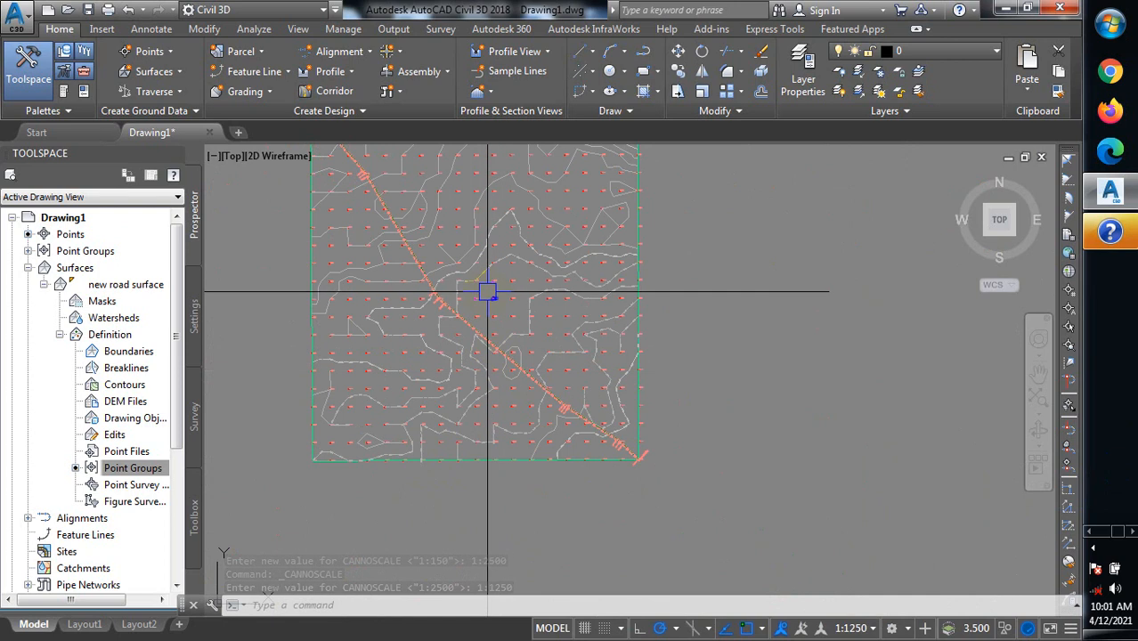
pyautogui.scroll(8, 419, 213)
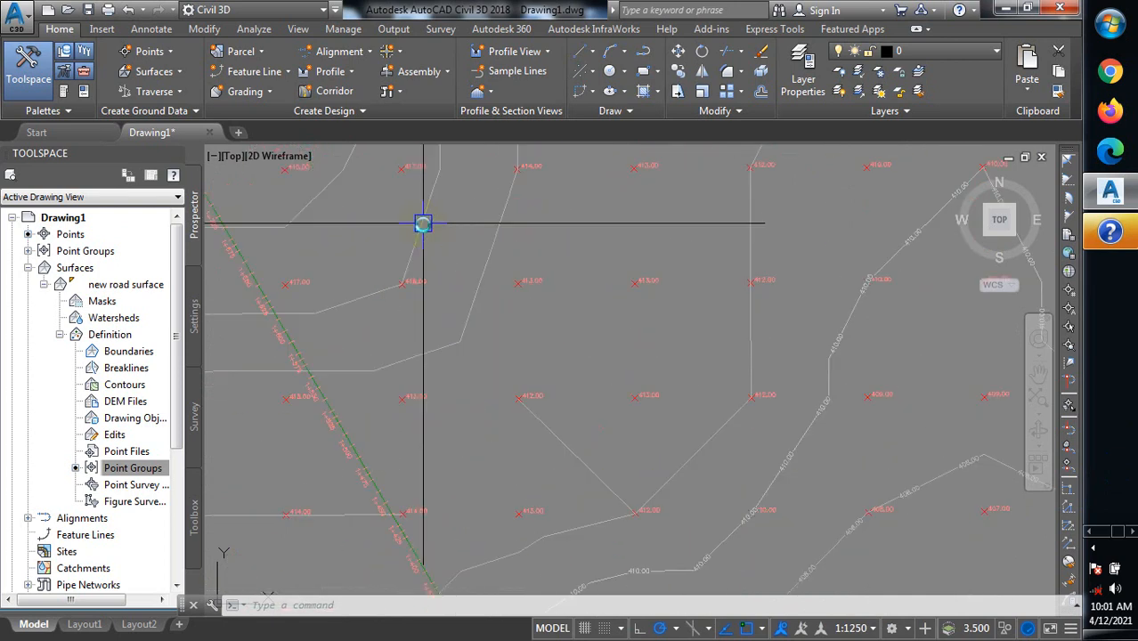
pyautogui.scroll(-6, 490, 221)
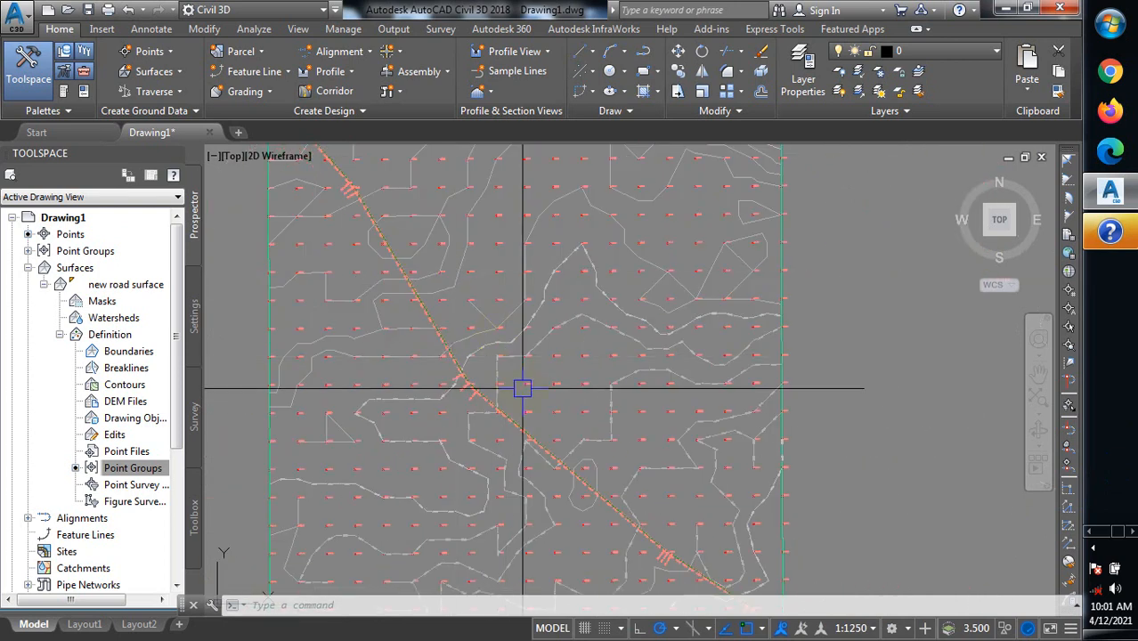
pyautogui.scroll(-4, 552, 389)
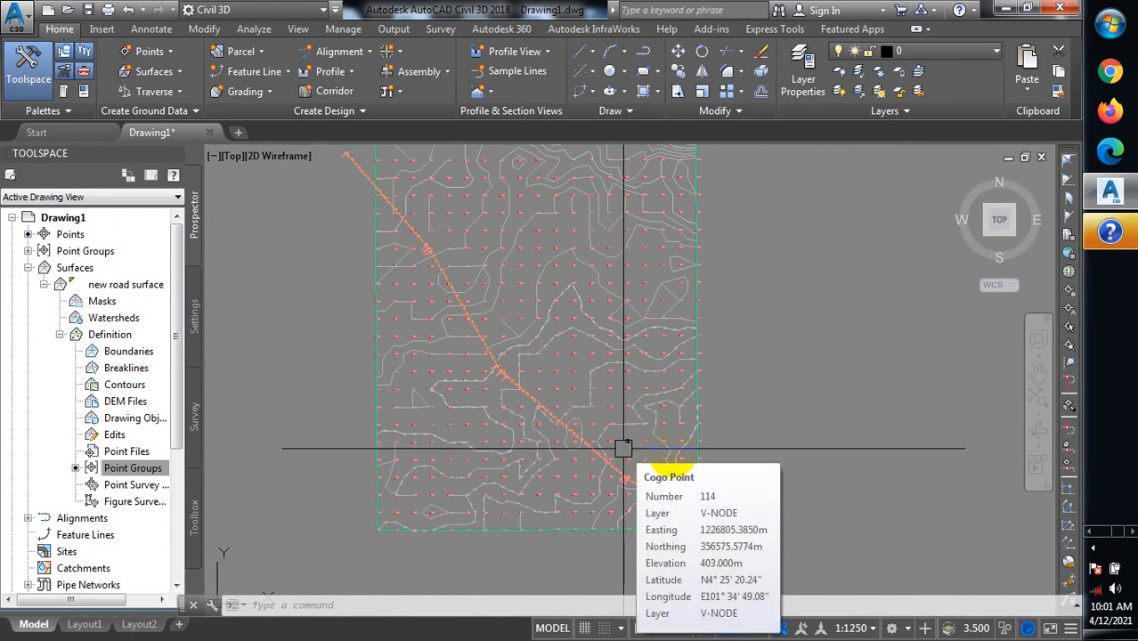
pyautogui.scroll(4, 623, 441)
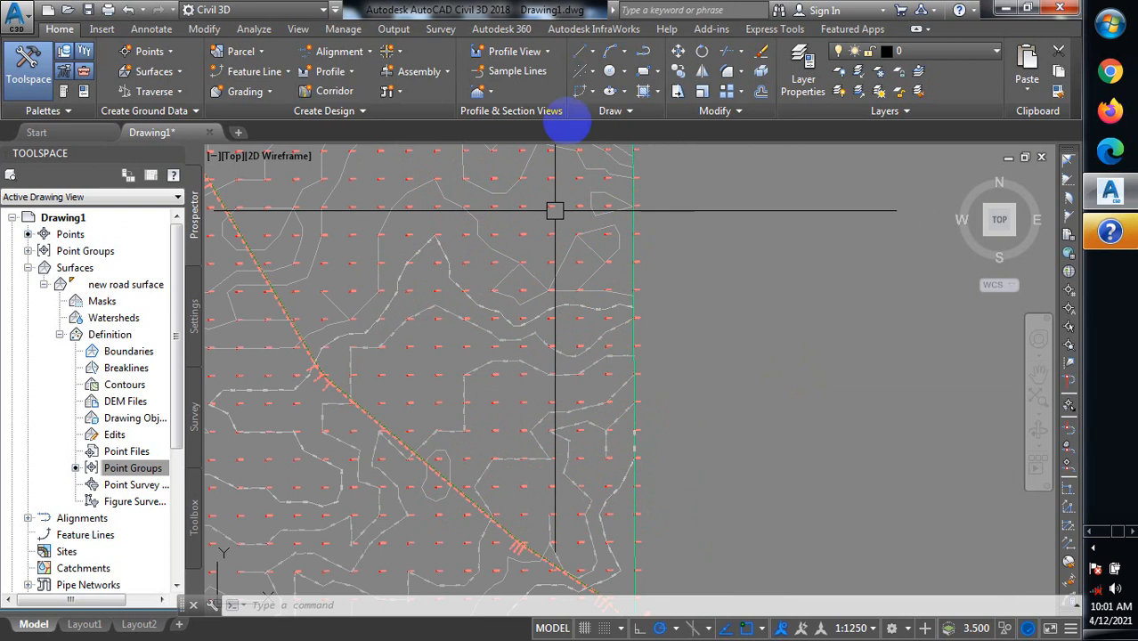
pyautogui.scroll(-4, 312, 290)
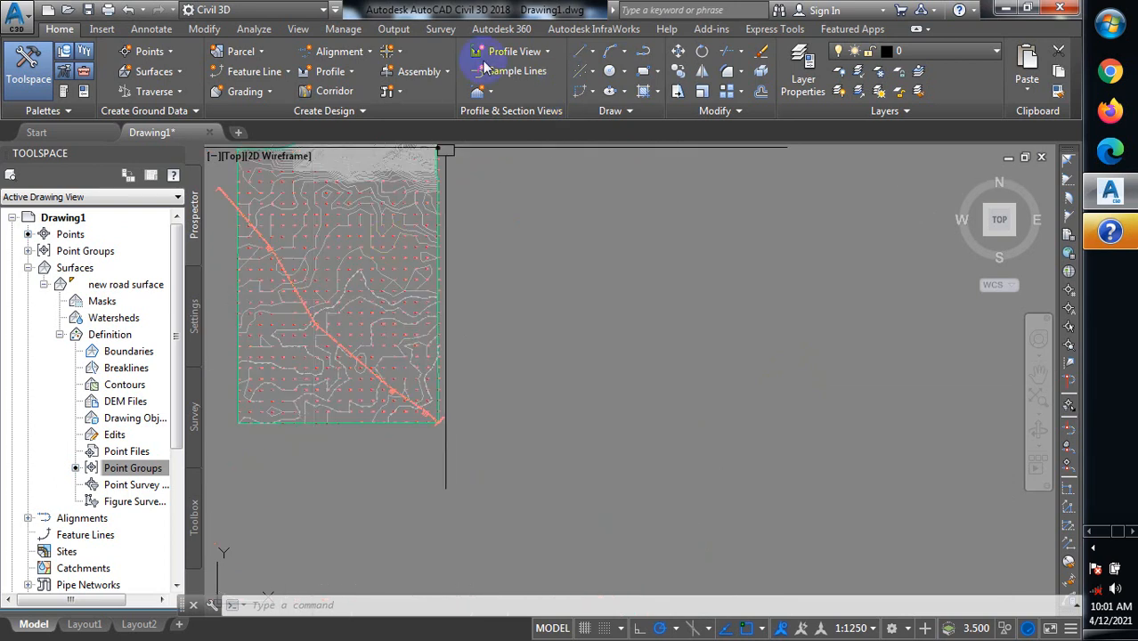
# Start a surface profile for the new road alignment and add the new road surface to its profile list.
pyautogui.click(350, 74)
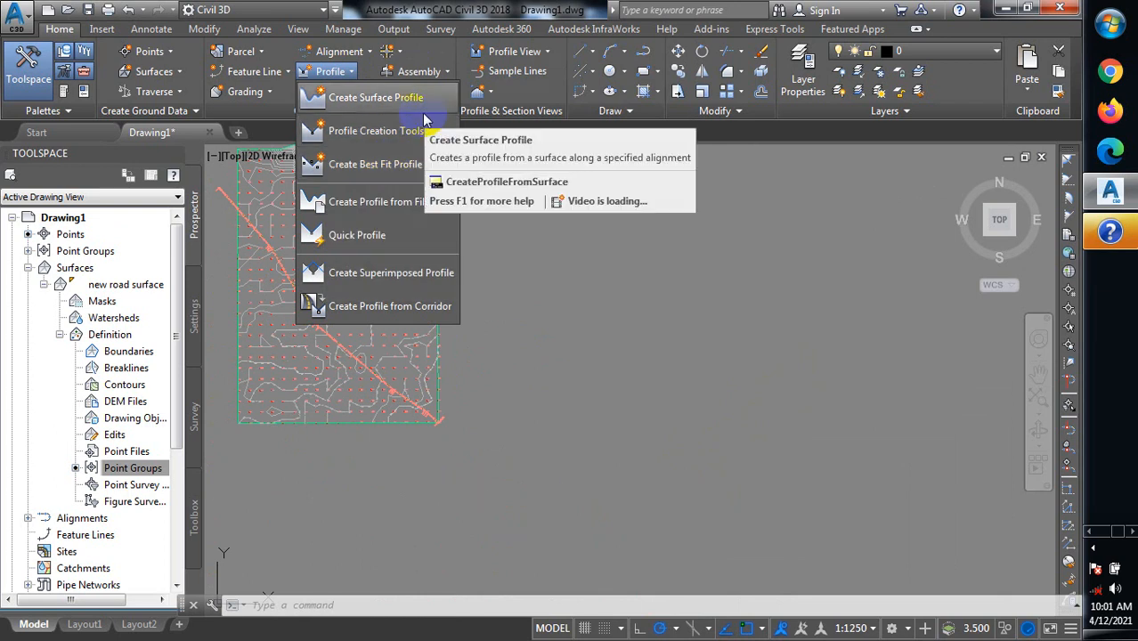
pyautogui.click(577, 146)
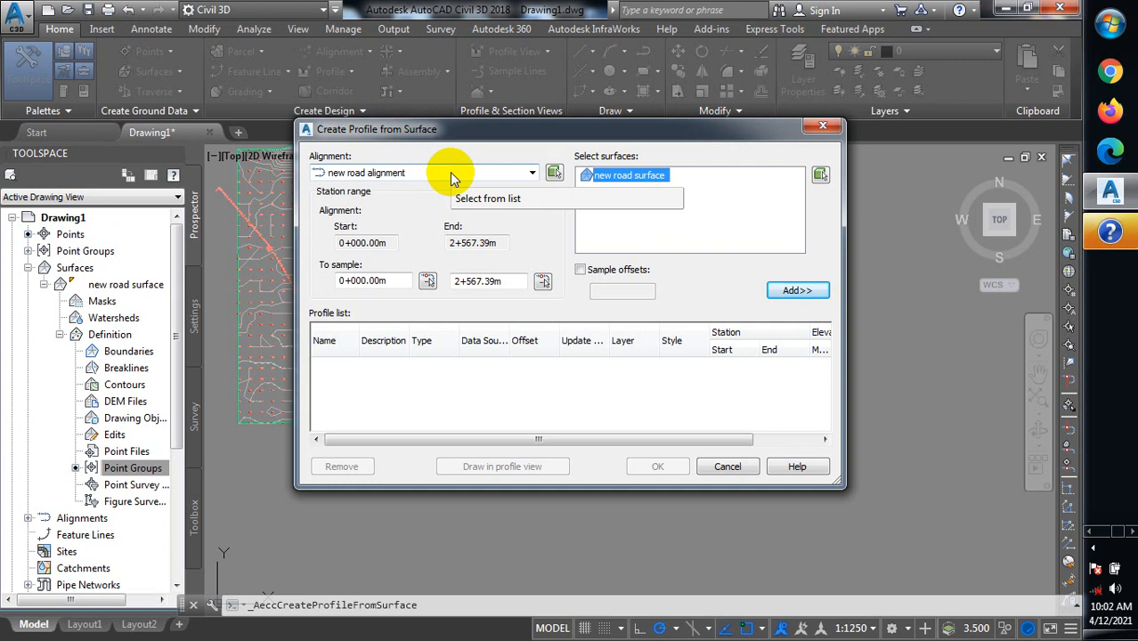
pyautogui.click(532, 175)
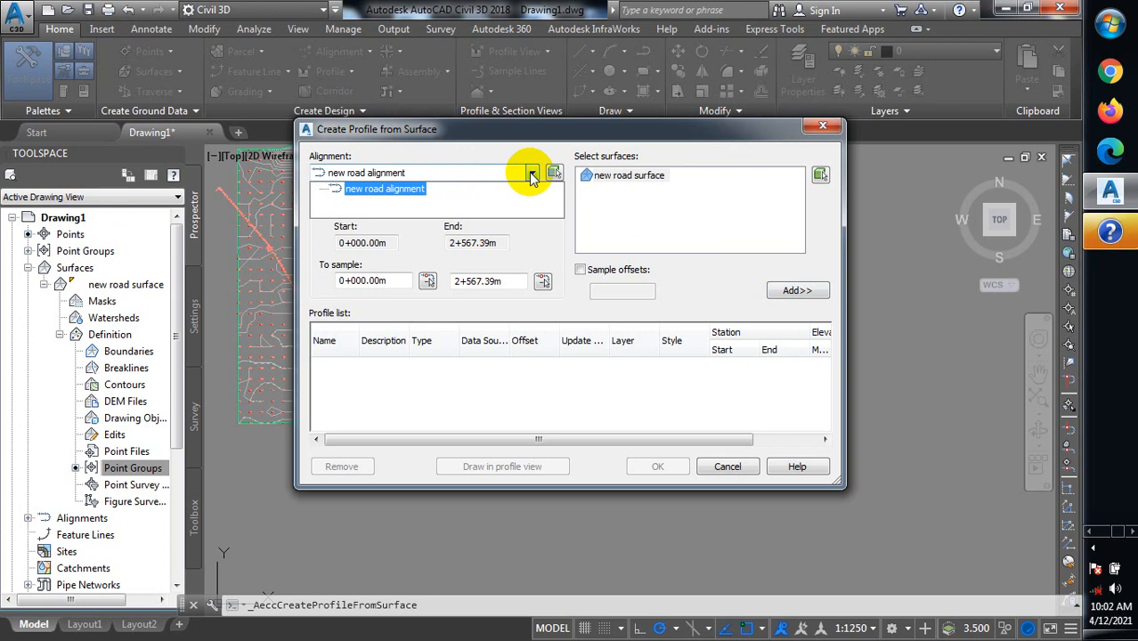
pyautogui.click(532, 174)
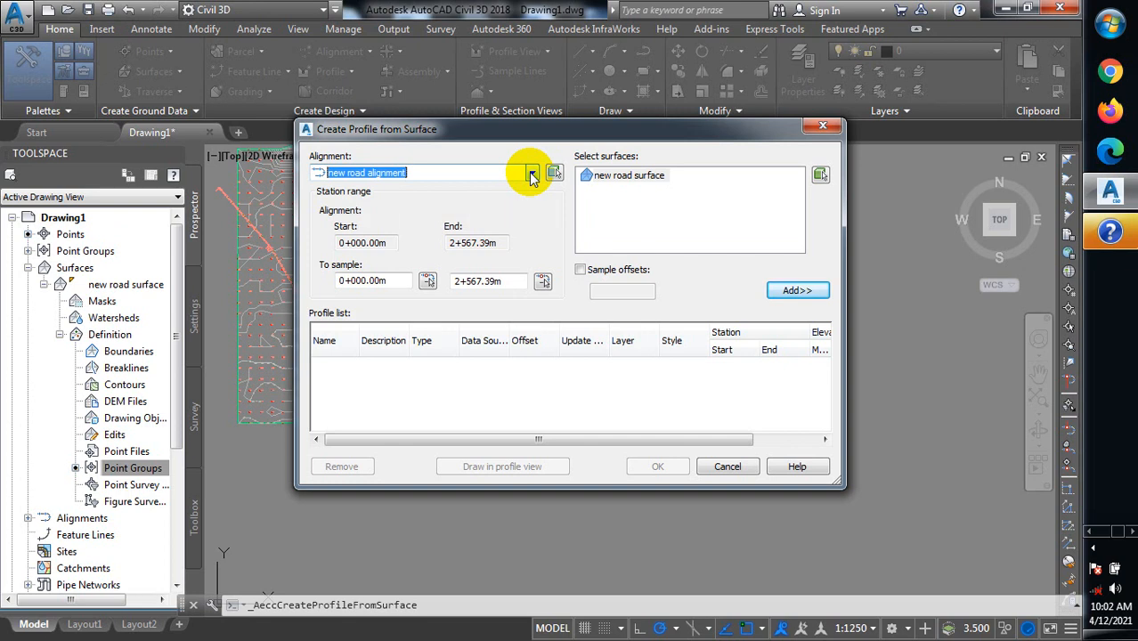
pyautogui.click(624, 177)
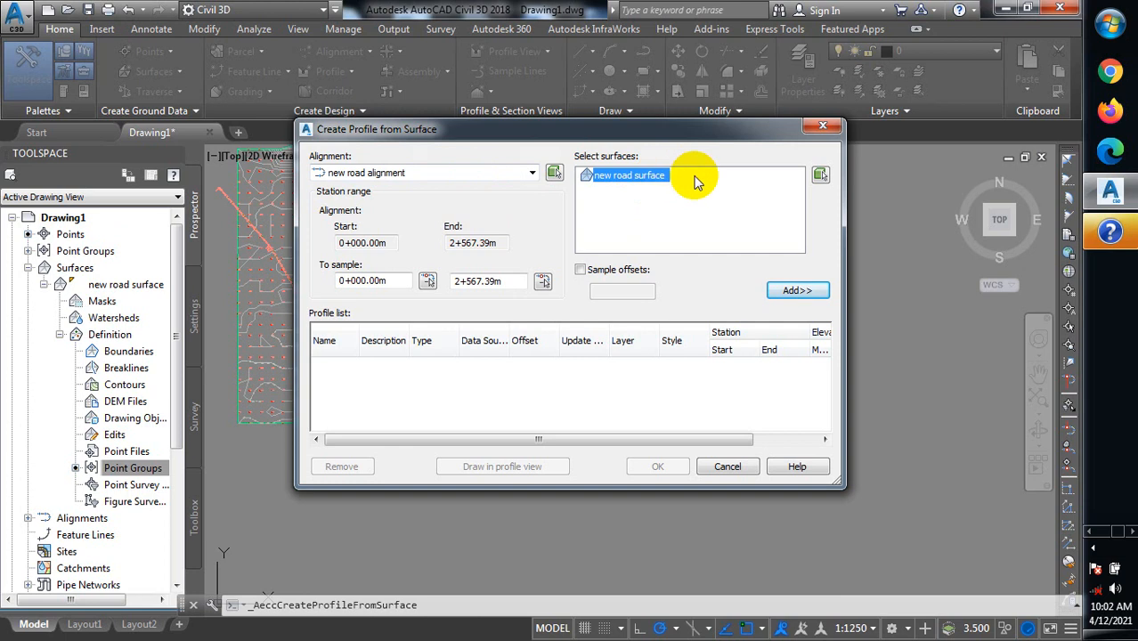
pyautogui.click(782, 290)
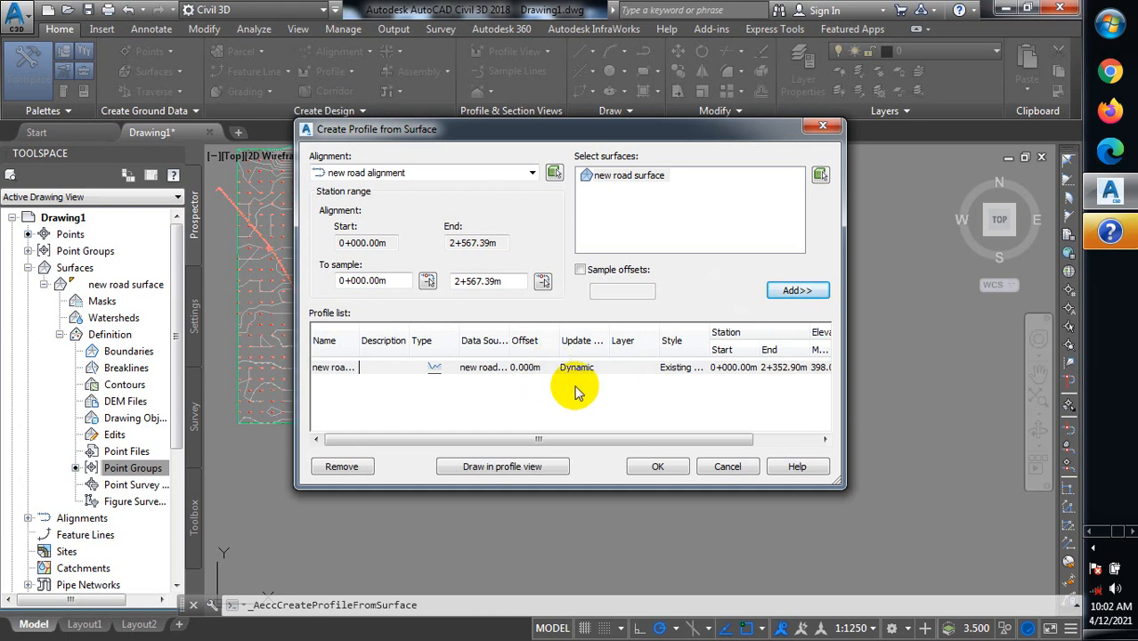
# Draw the sampled surface profile in a new profile view, trying the Bottom Stacked View style before choosing the Profile View style.
pyautogui.click(523, 470)
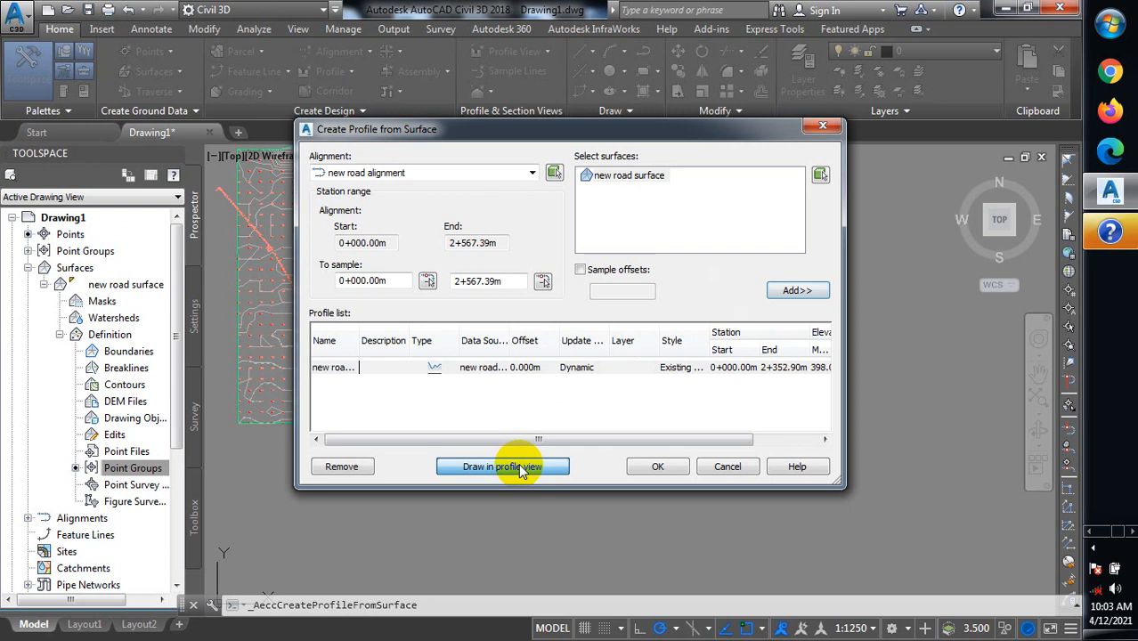
pyautogui.click(523, 471)
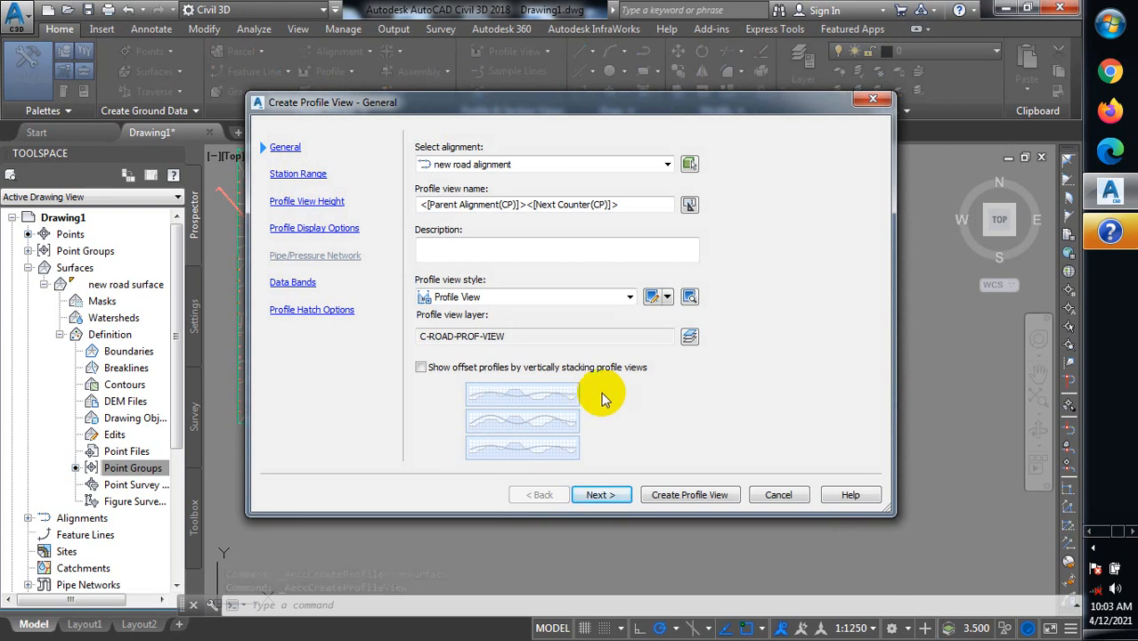
pyautogui.click(629, 297)
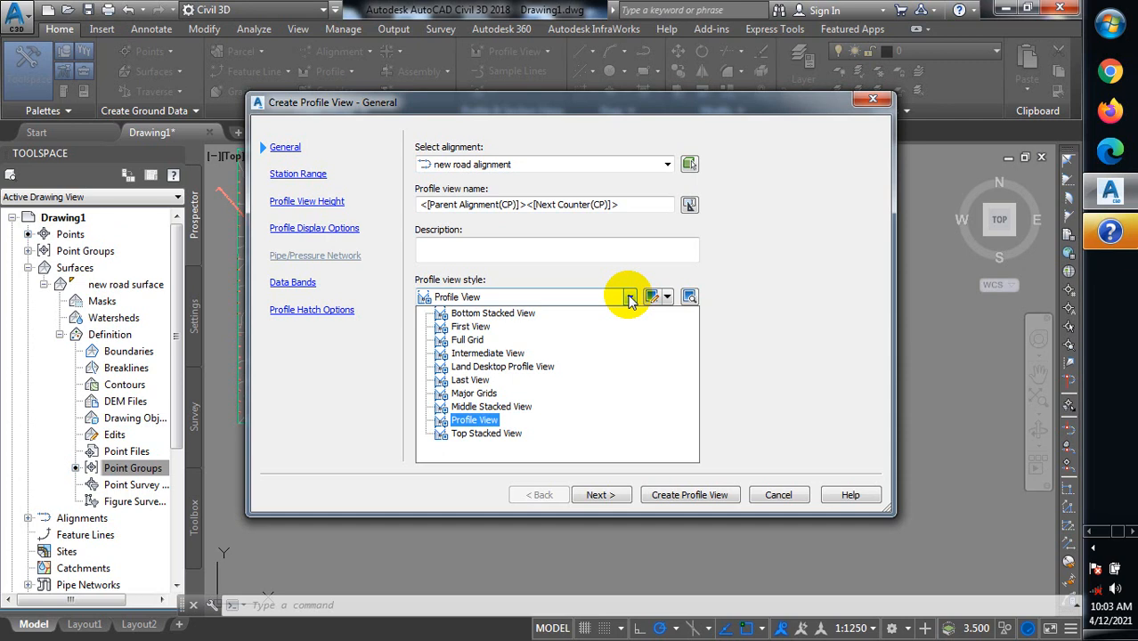
pyautogui.click(629, 297)
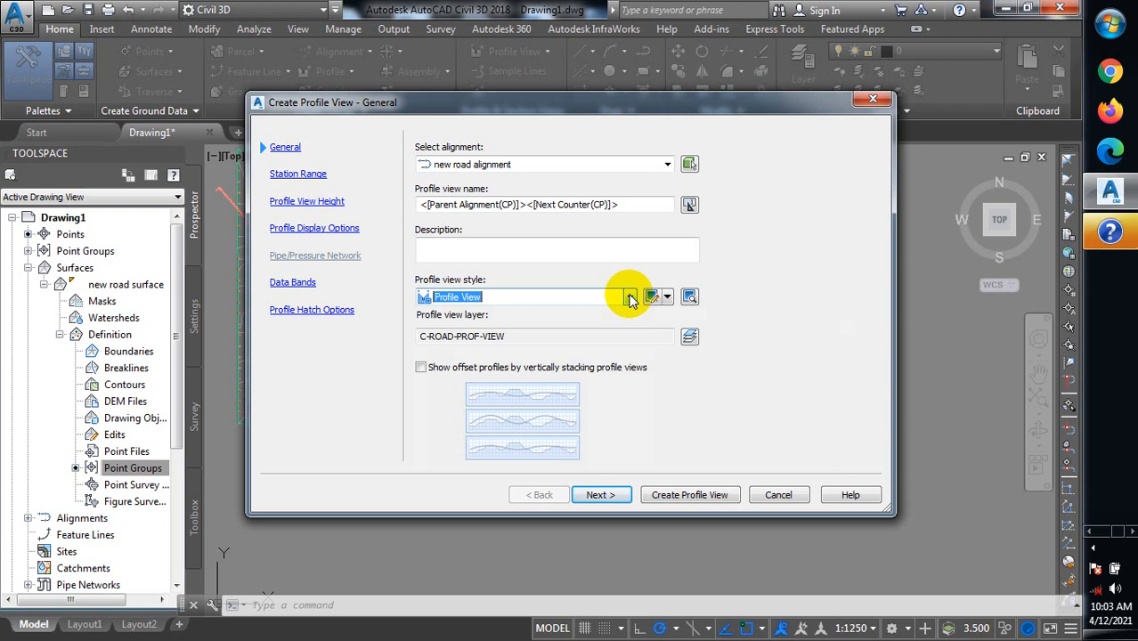
pyautogui.click(630, 298)
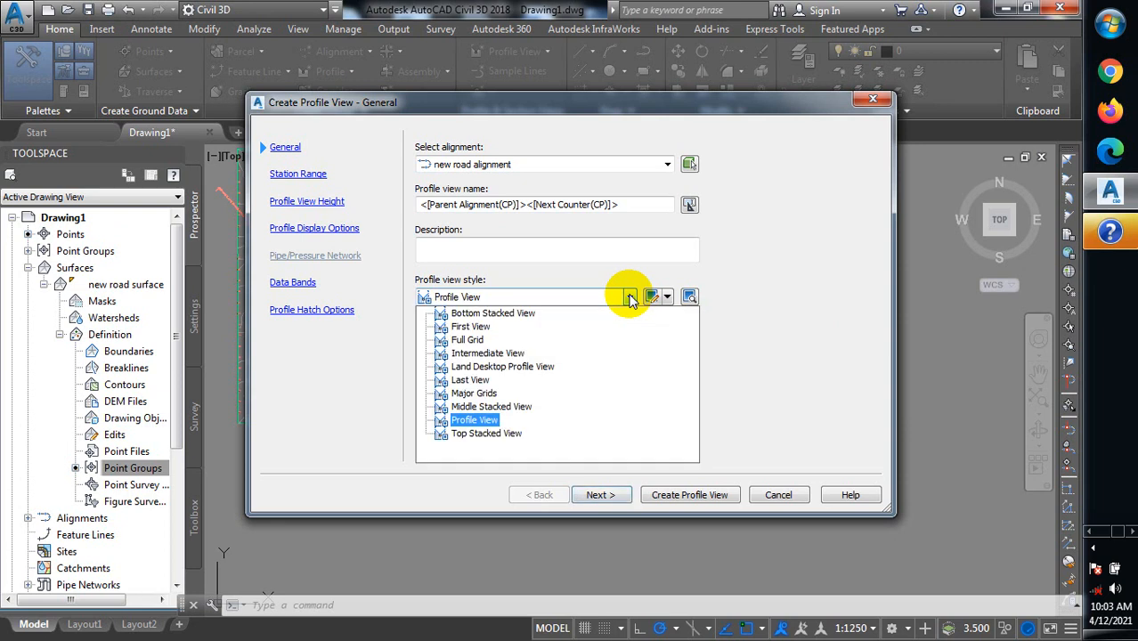
pyautogui.click(512, 313)
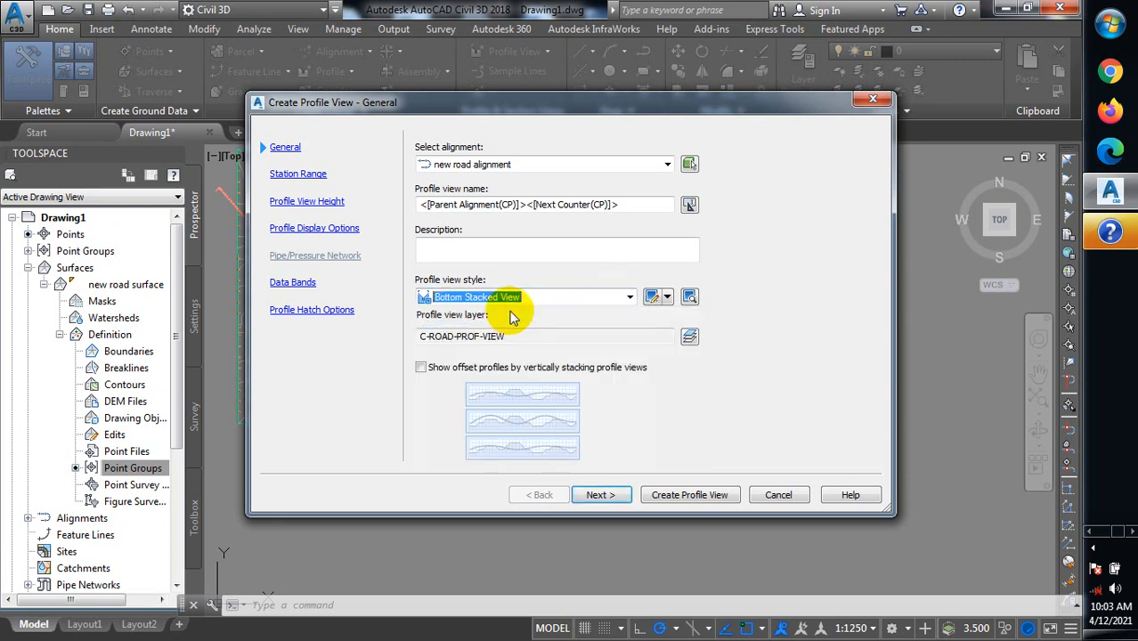
pyautogui.click(630, 299)
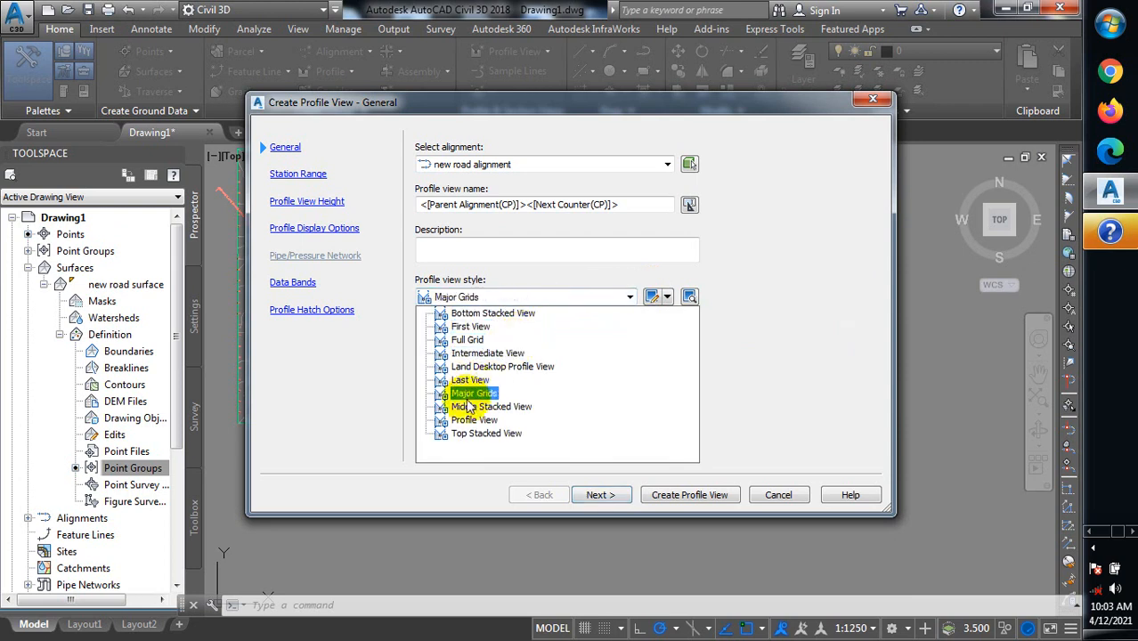
pyautogui.click(493, 421)
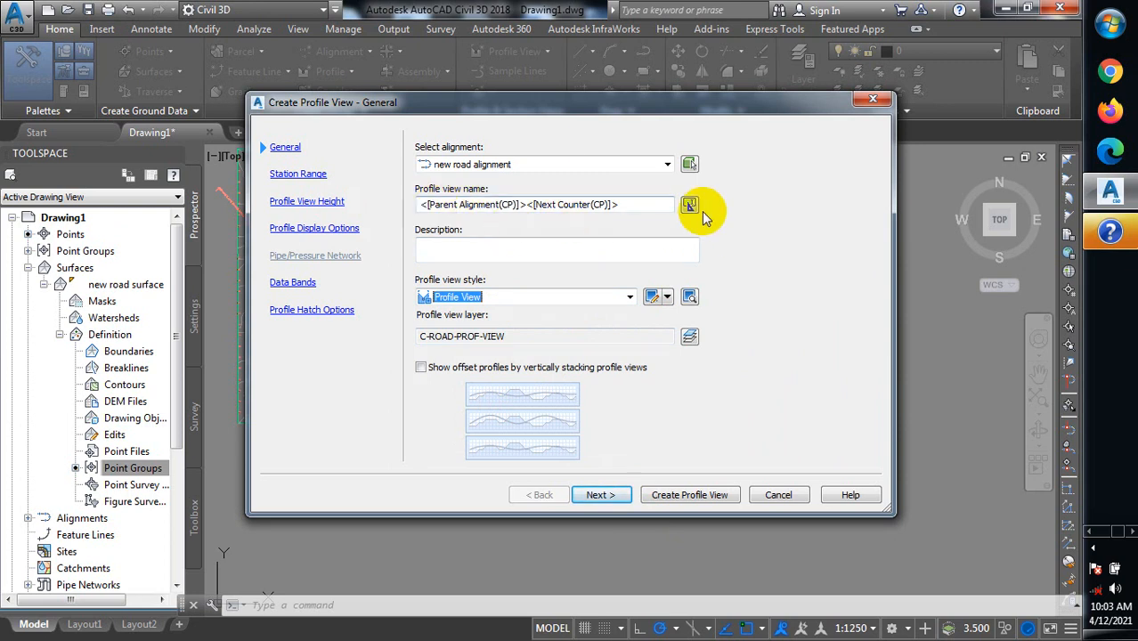
# Name the profile view "existing new road profile".
pyautogui.moveTo(635, 211); pyautogui.dragTo(420, 204)
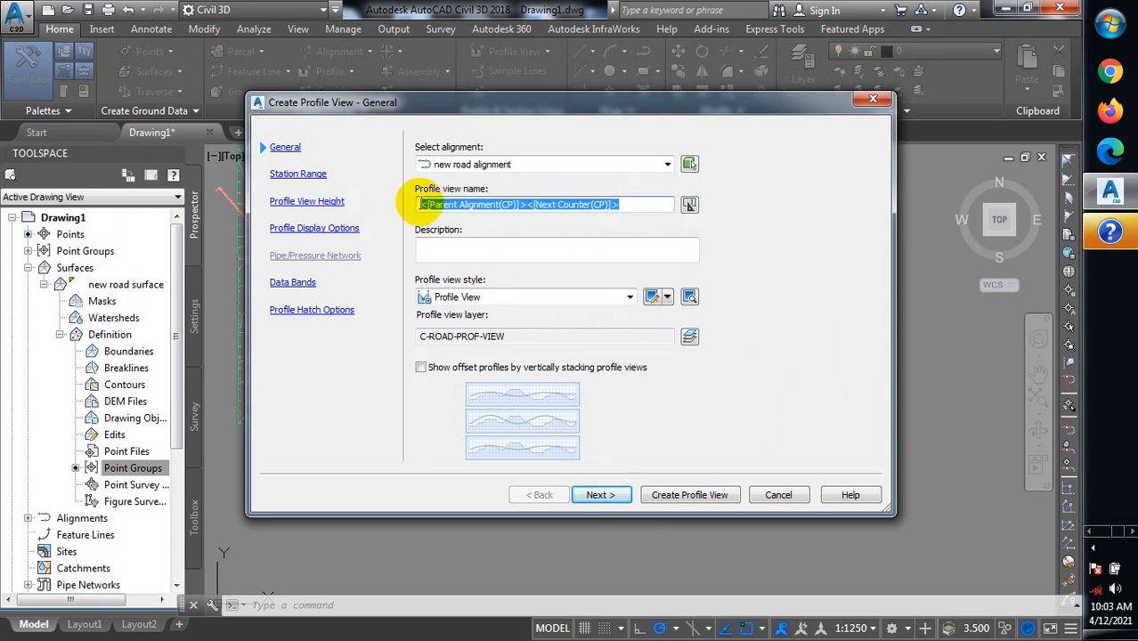
pyautogui.write('pe')
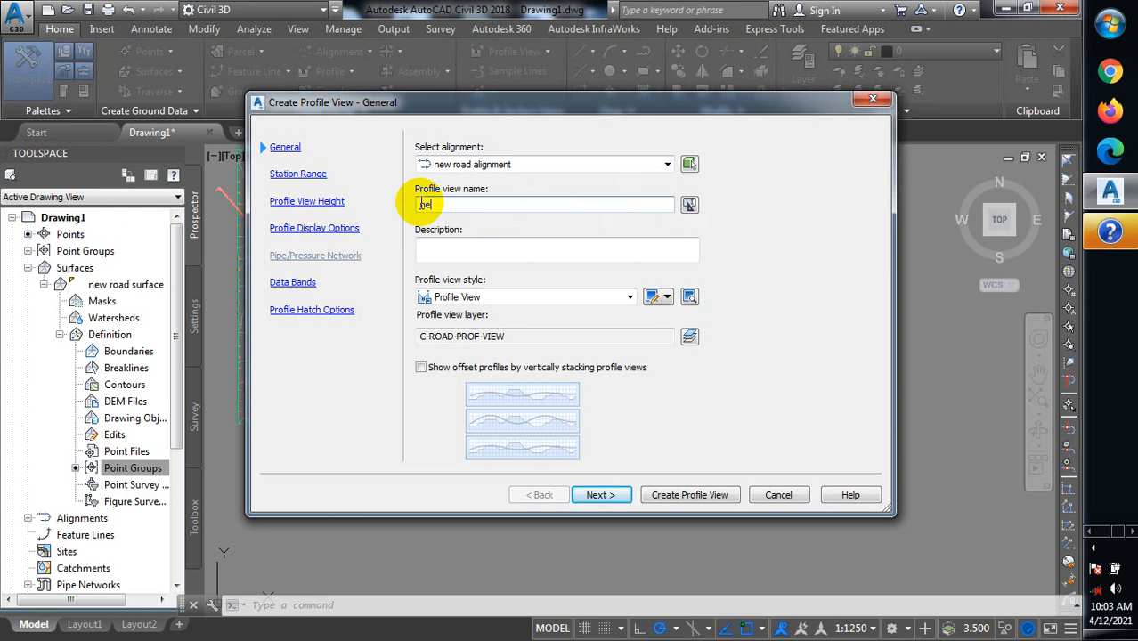
pyautogui.write('w road priofile')
pyautogui.click(419, 206)
pyautogui.write('exist')
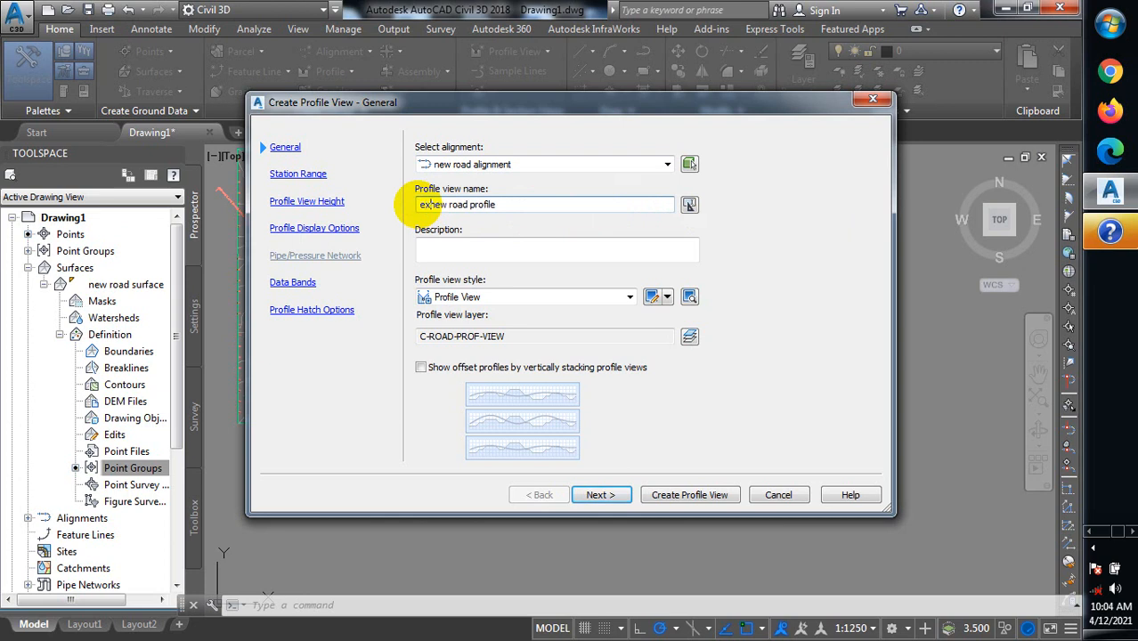
pyautogui.write('ing')
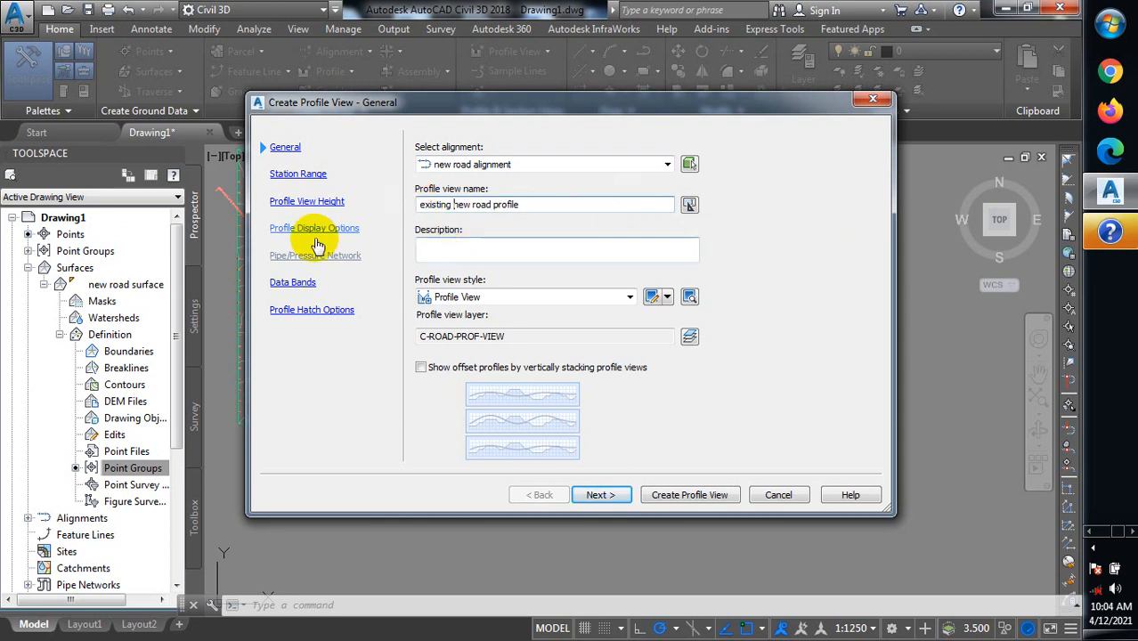
# Review the profile view's automatic station range with its start and end stations, and the automatic height settings.
pyautogui.click(601, 495)
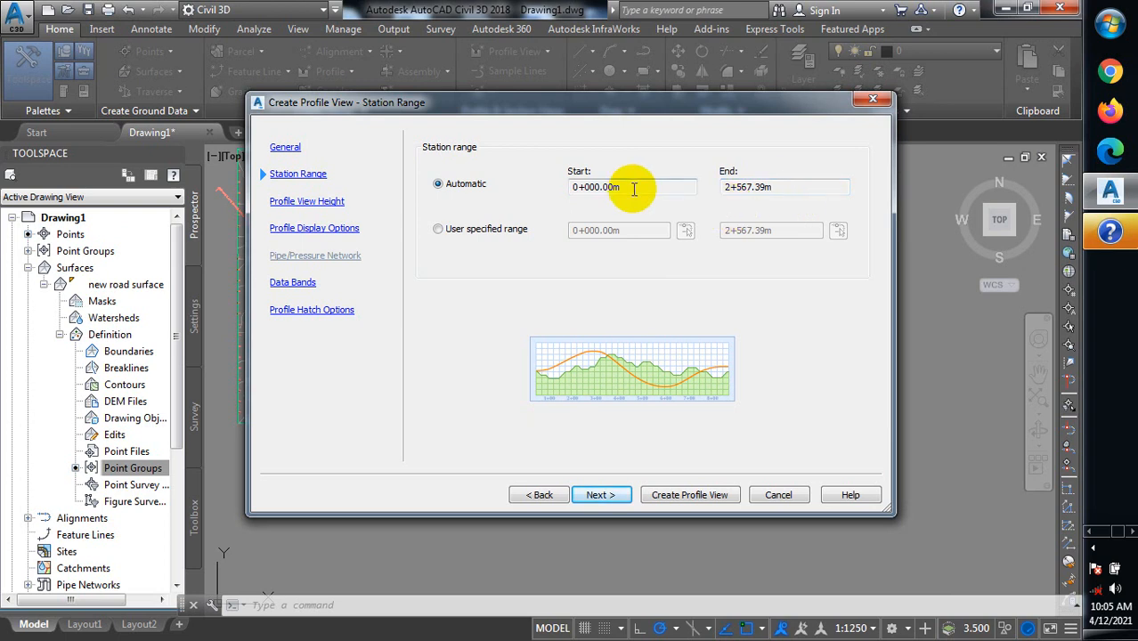
pyautogui.moveTo(634, 189); pyautogui.dragTo(574, 187)
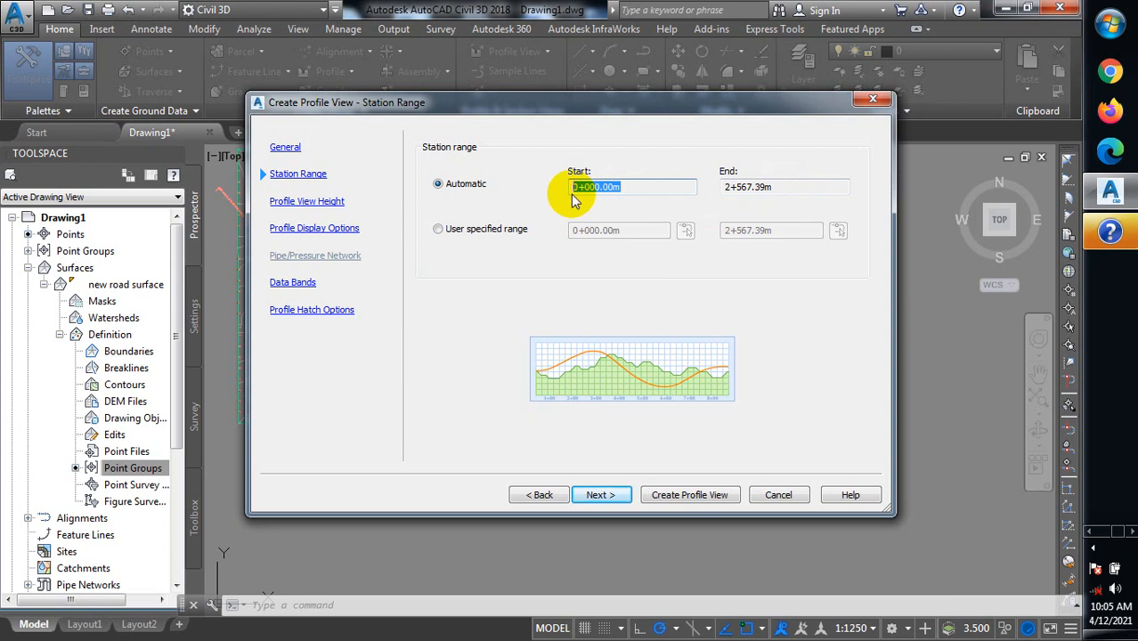
pyautogui.click(800, 185)
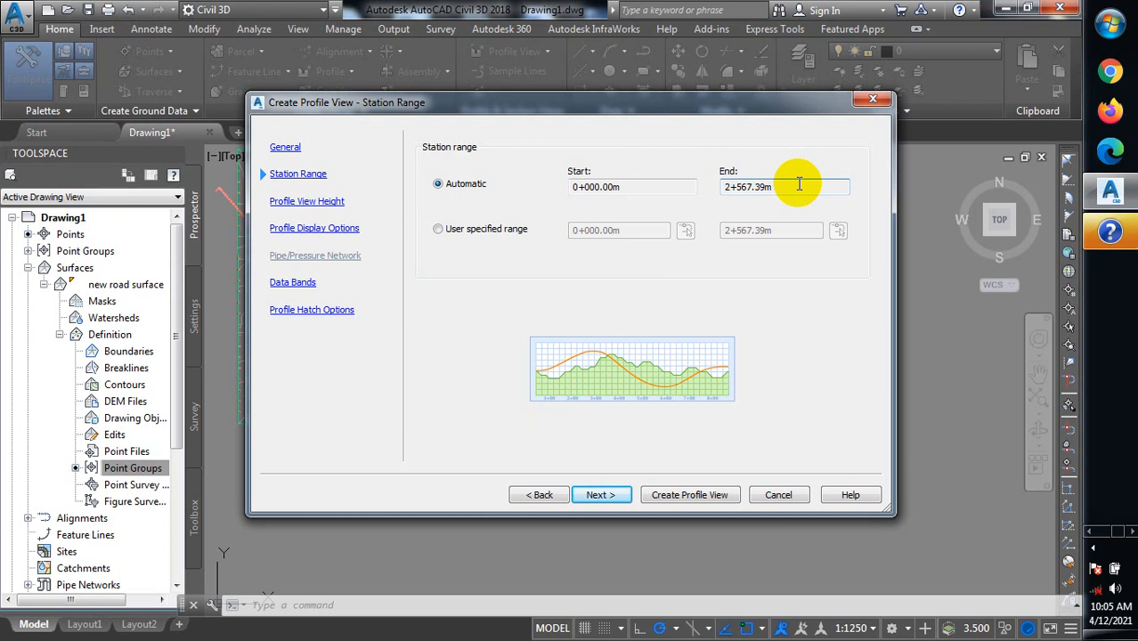
pyautogui.click(655, 193)
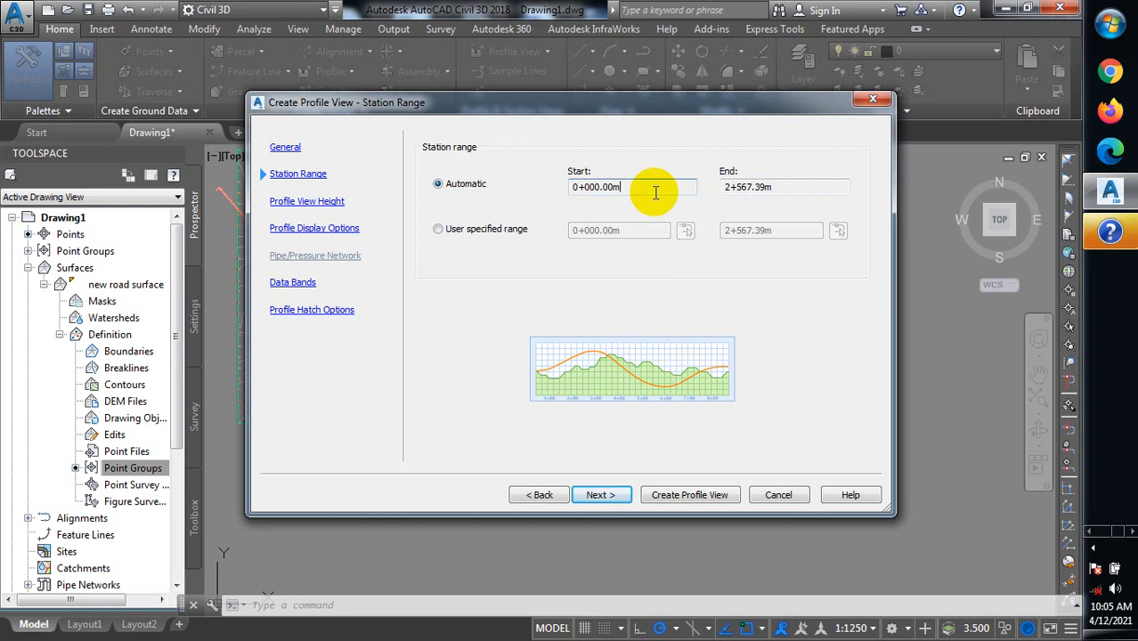
pyautogui.click(602, 496)
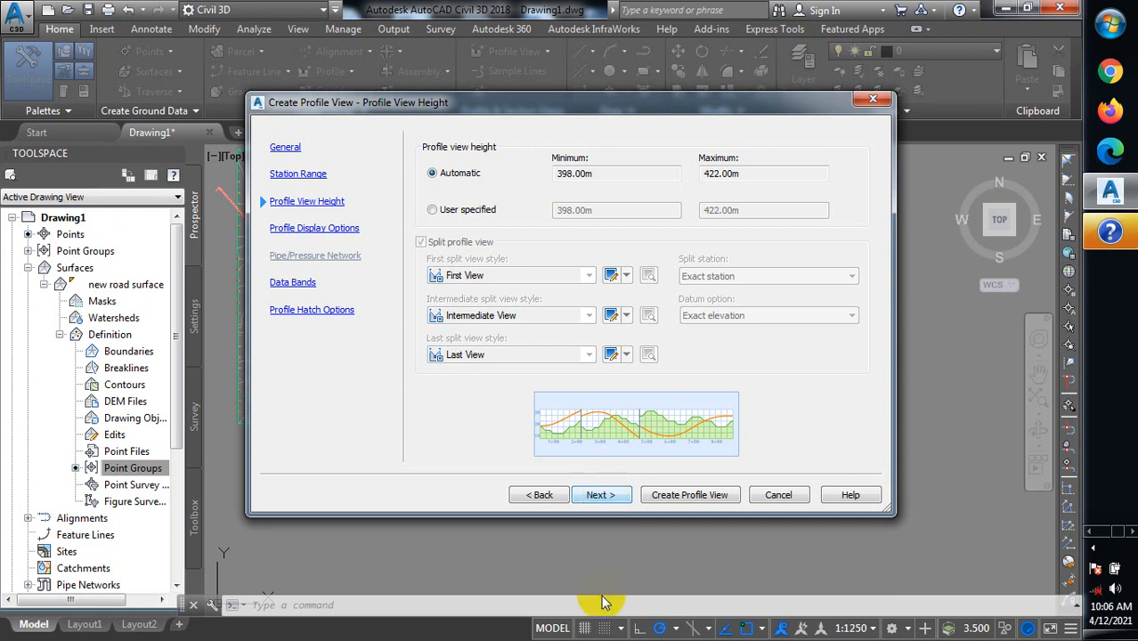
pyautogui.click(612, 499)
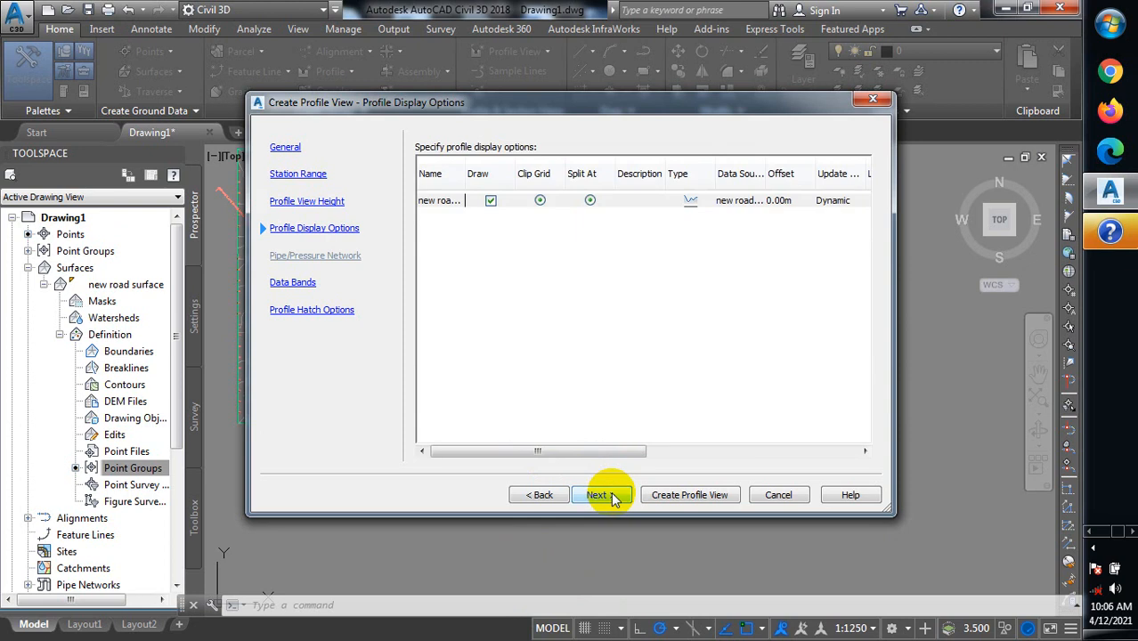
# Examine the band locations and available band sets for the profile view, keeping EG-FG Elevations and Stations.
pyautogui.click(608, 497)
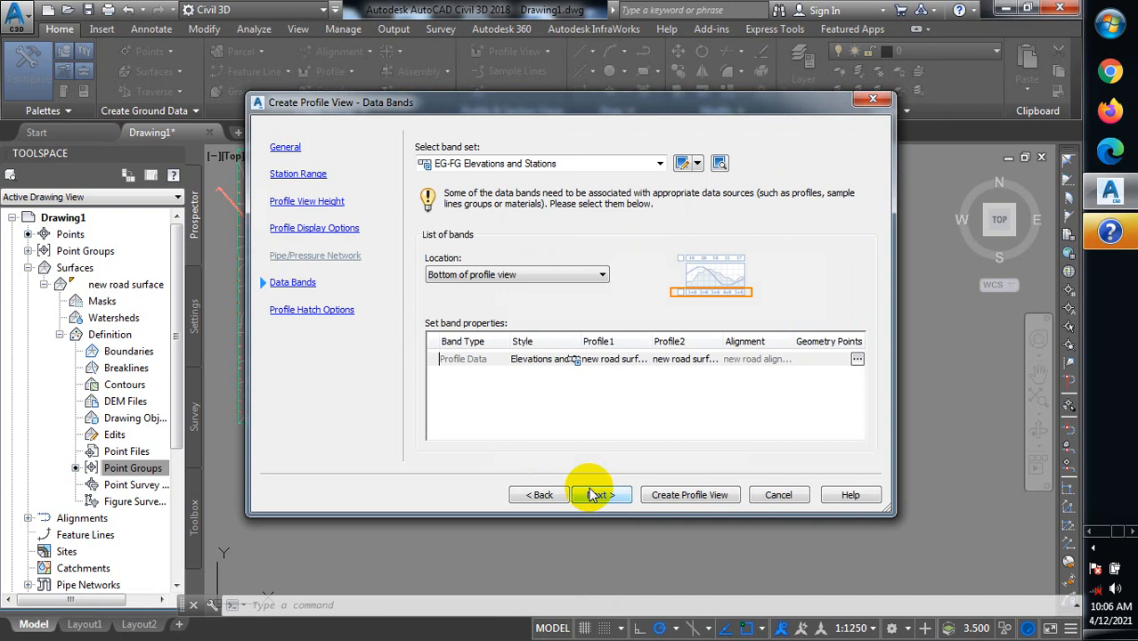
pyautogui.click(596, 278)
pyautogui.click(596, 278)
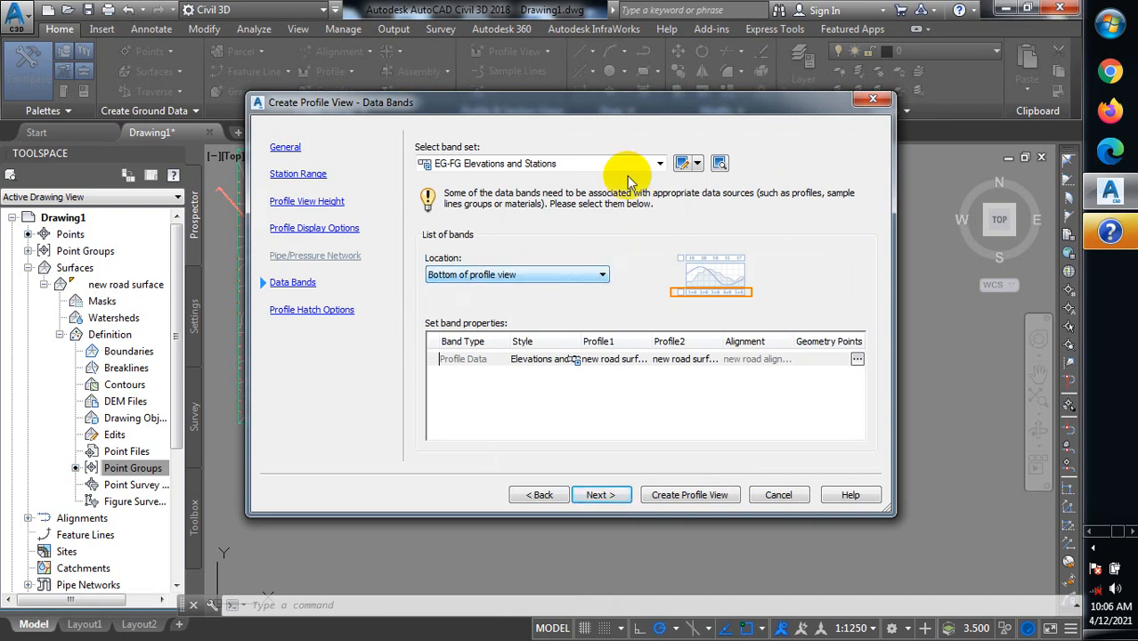
pyautogui.click(659, 165)
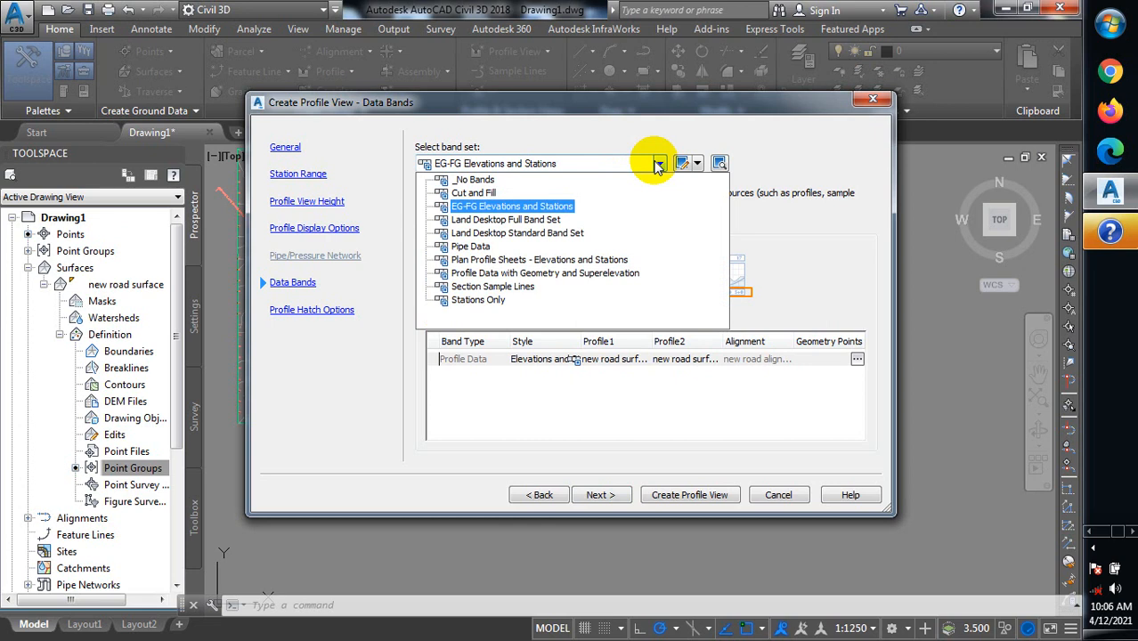
pyautogui.click(658, 165)
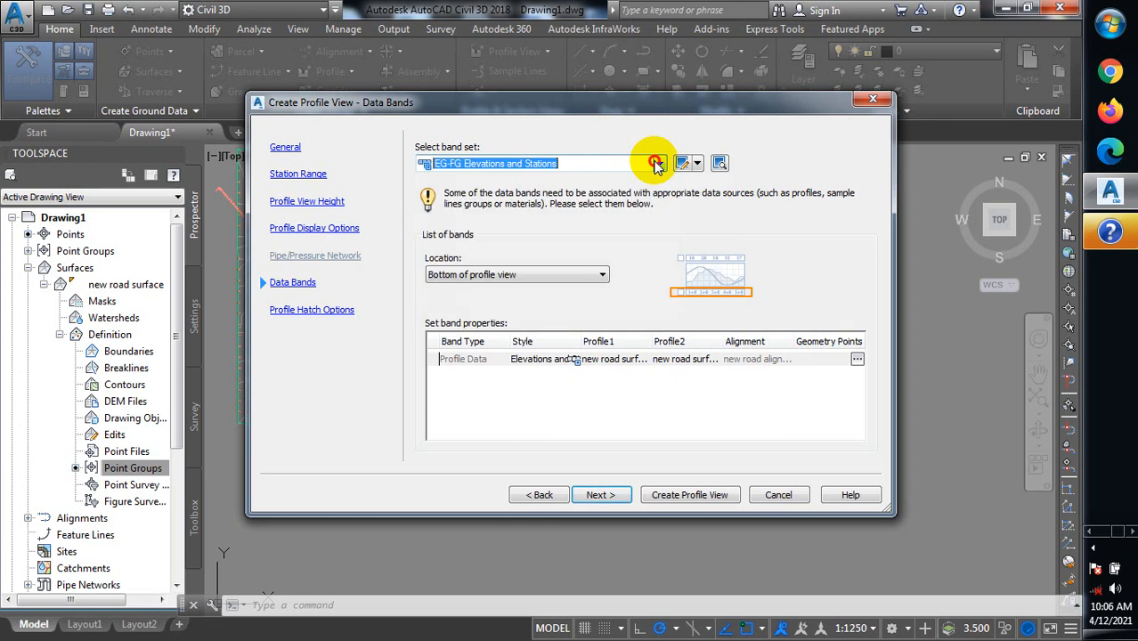
pyautogui.click(594, 497)
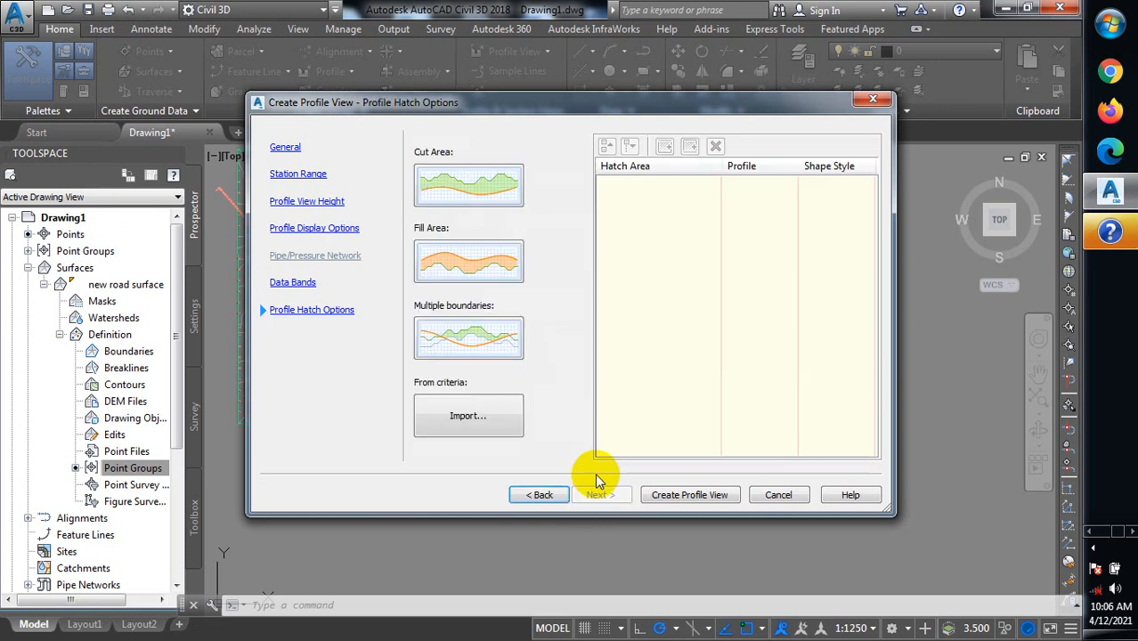
# Go back through the profile view settings to the general settings to recheck the name and style.
pyautogui.click(539, 499)
pyautogui.click(539, 499)
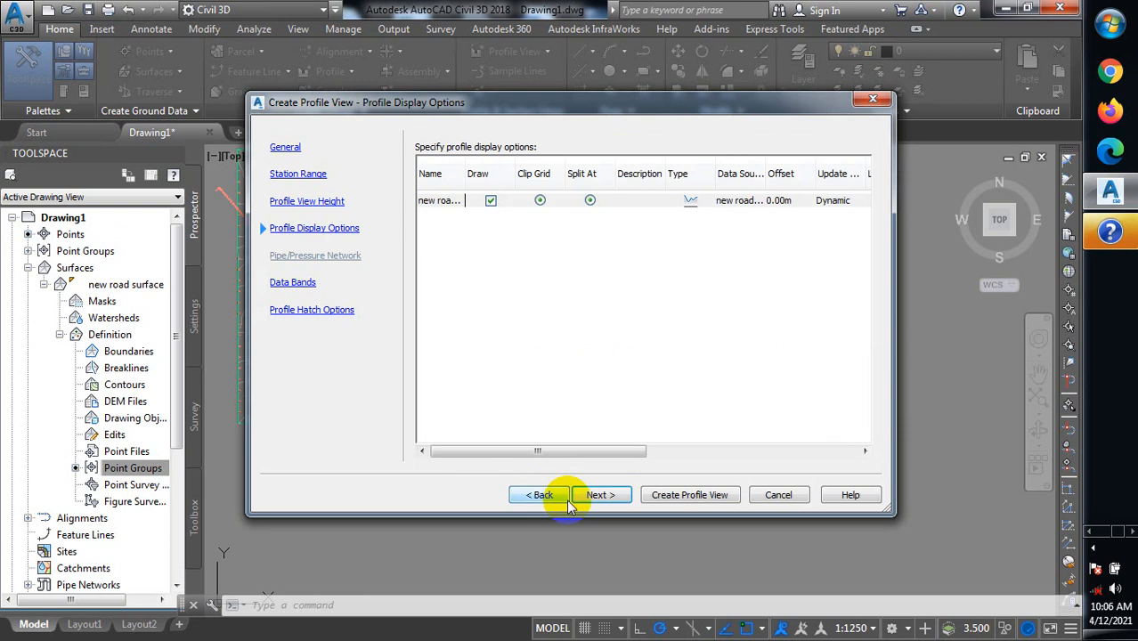
pyautogui.click(539, 497)
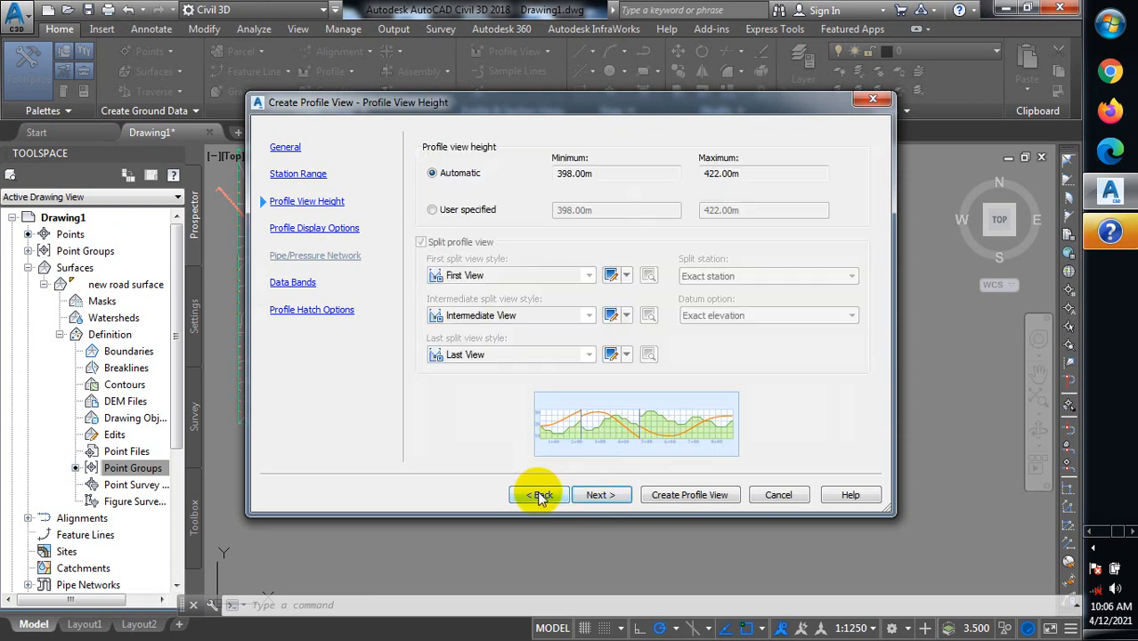
pyautogui.click(540, 496)
pyautogui.click(540, 496)
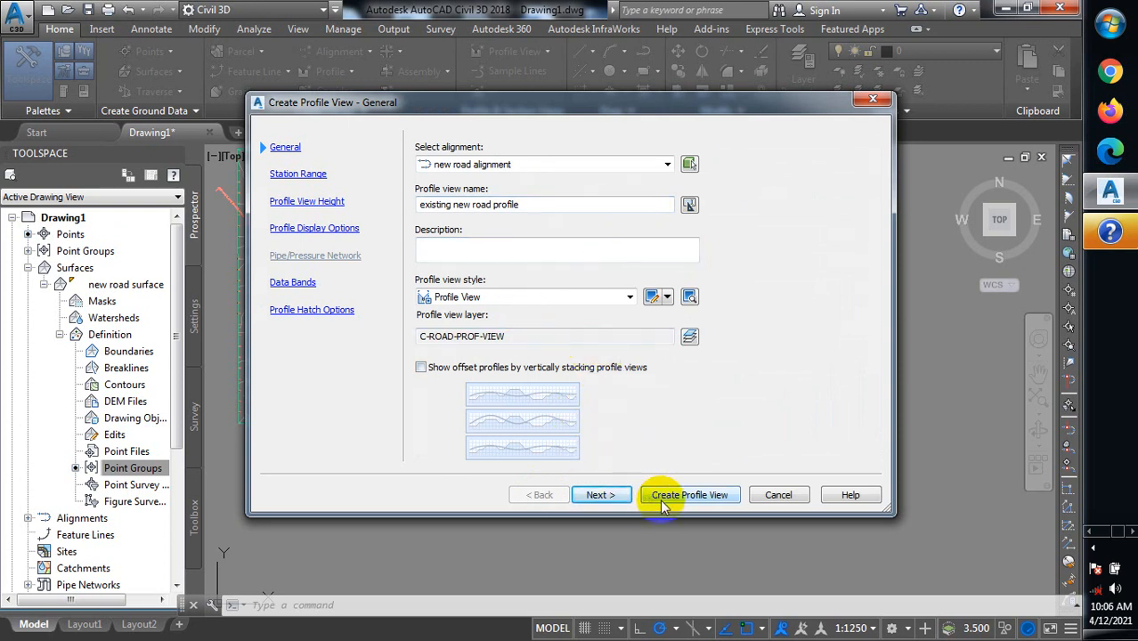
# Accept the automatic station range and height, default display options, and EG-FG Elevations and Stations bands at the bottom of the profile view.
pyautogui.click(609, 498)
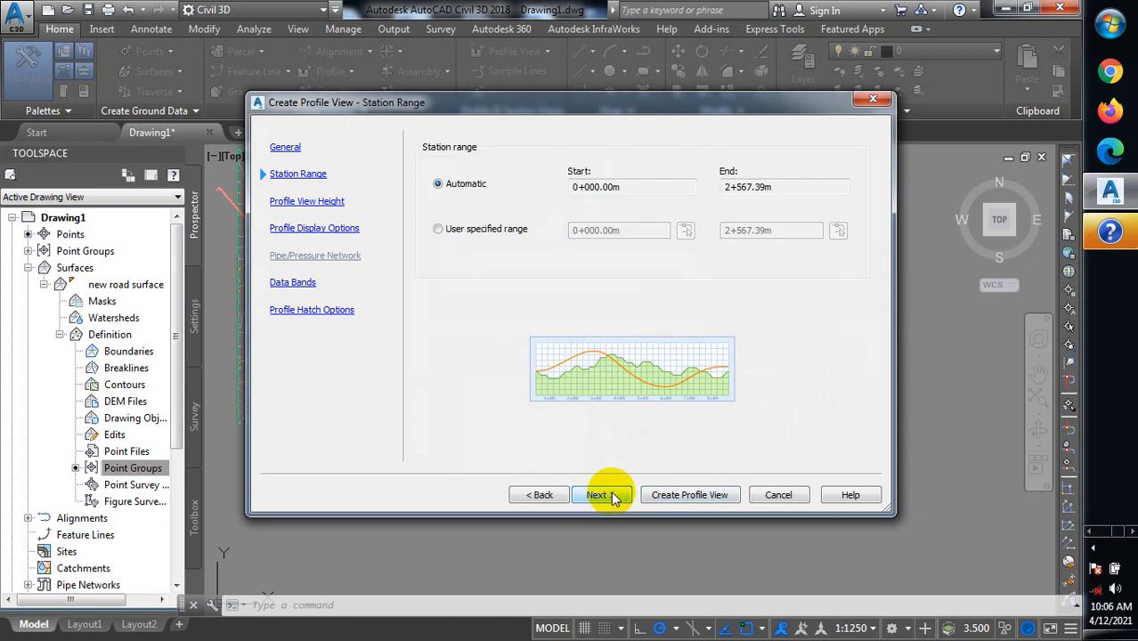
pyautogui.click(613, 499)
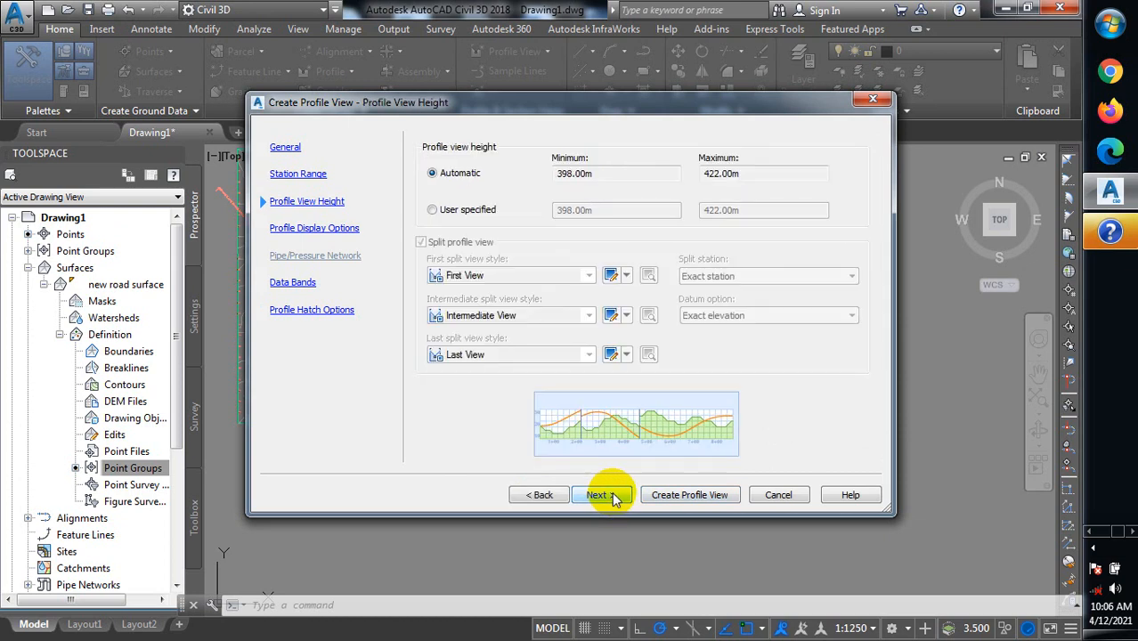
pyautogui.click(615, 499)
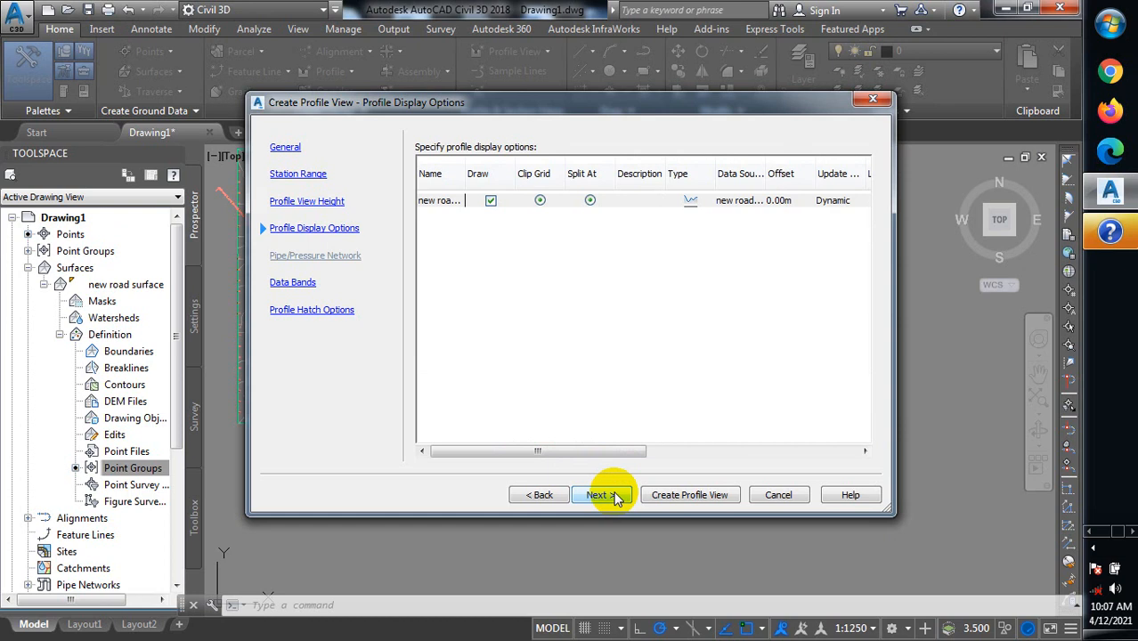
pyautogui.click(614, 499)
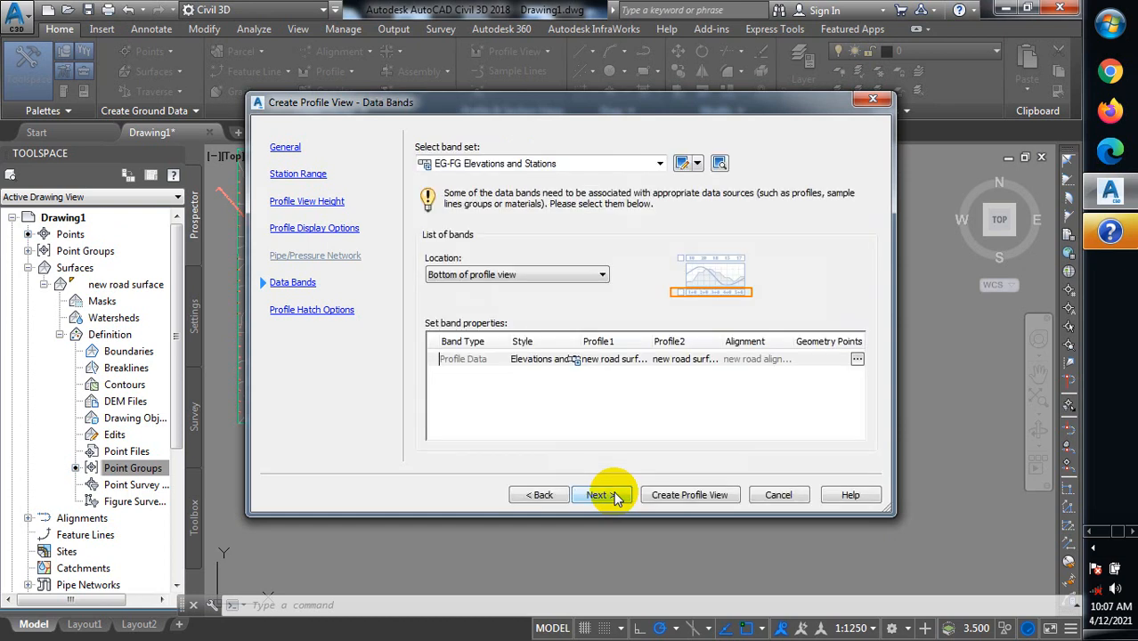
pyautogui.click(582, 276)
pyautogui.click(580, 278)
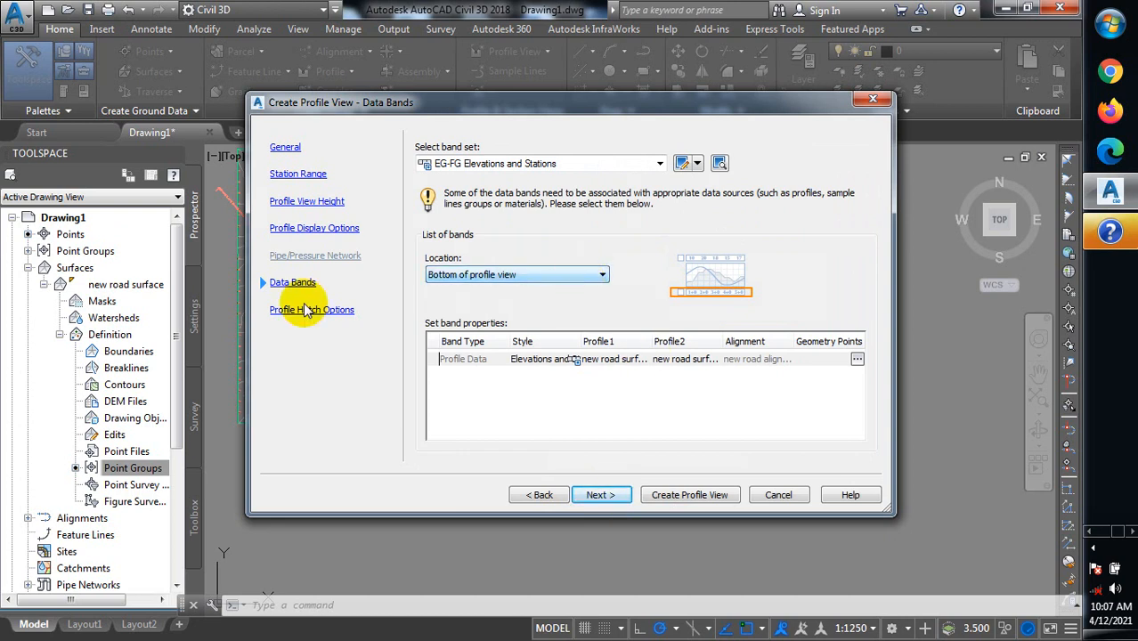
pyautogui.click(596, 497)
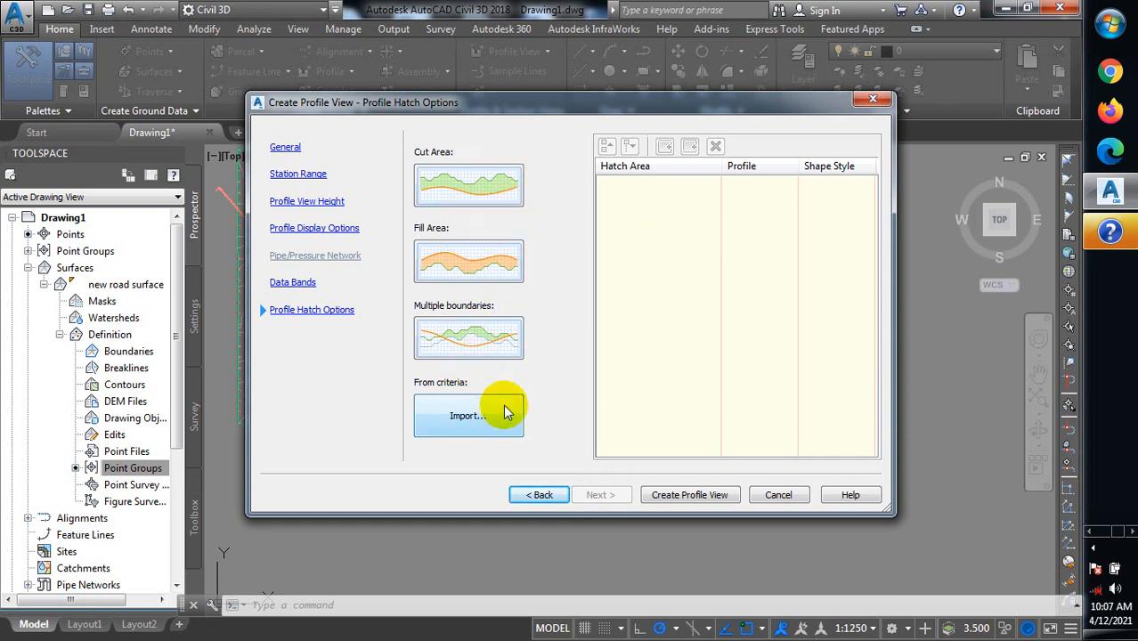
# Create the profile view without hatching, placing its origin in the empty area east of the new road surface.
pyautogui.click(700, 496)
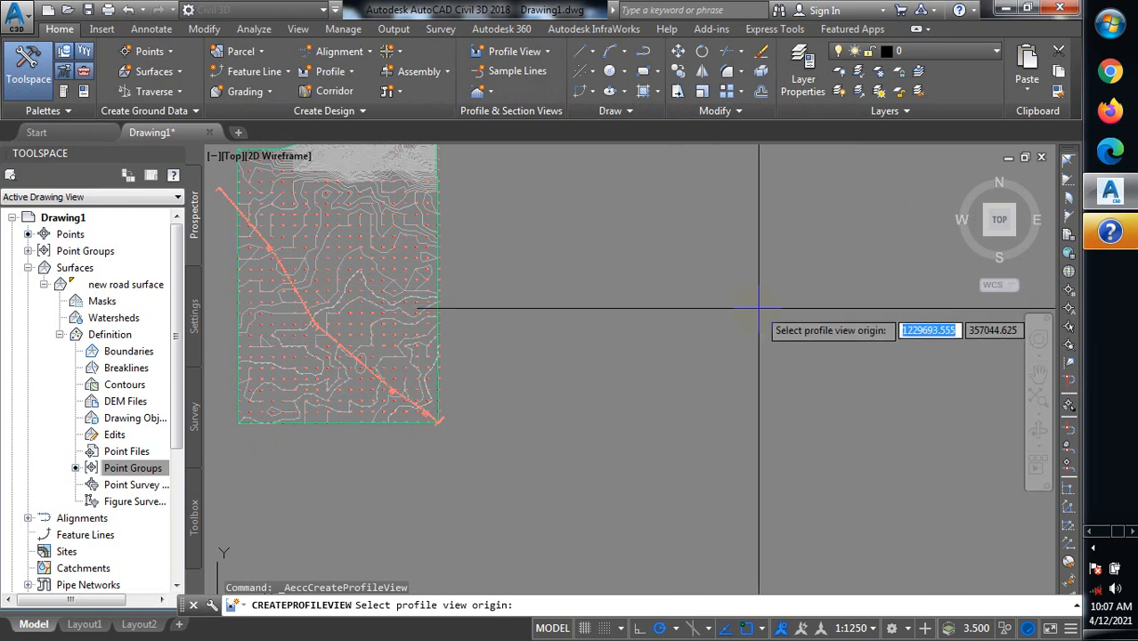
pyautogui.click(789, 383)
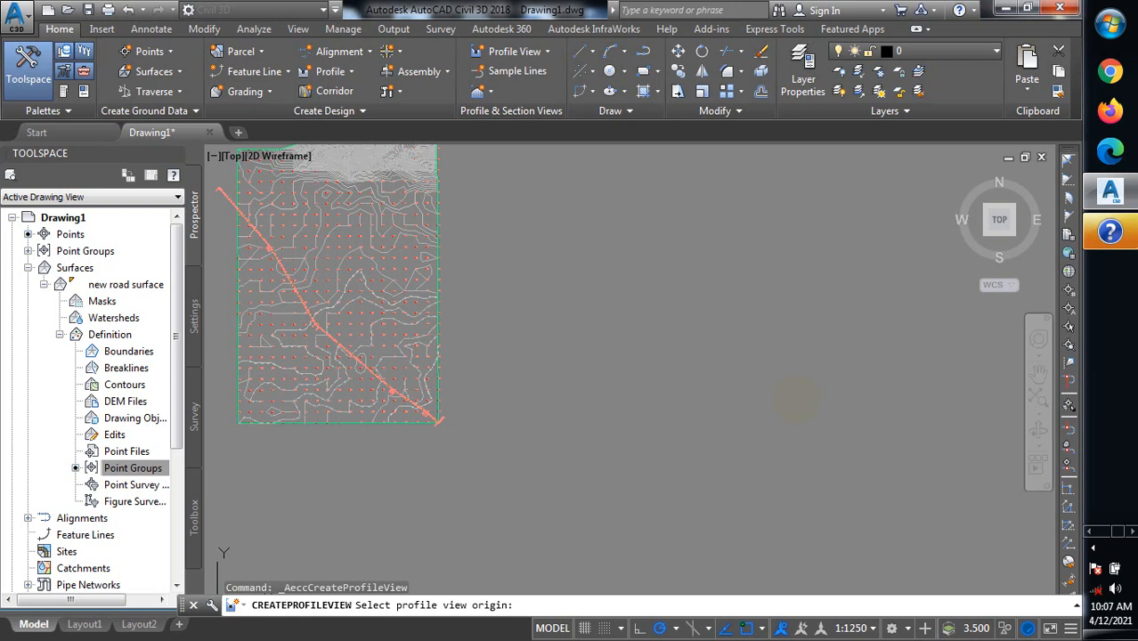
pyautogui.scroll(4, 821, 268)
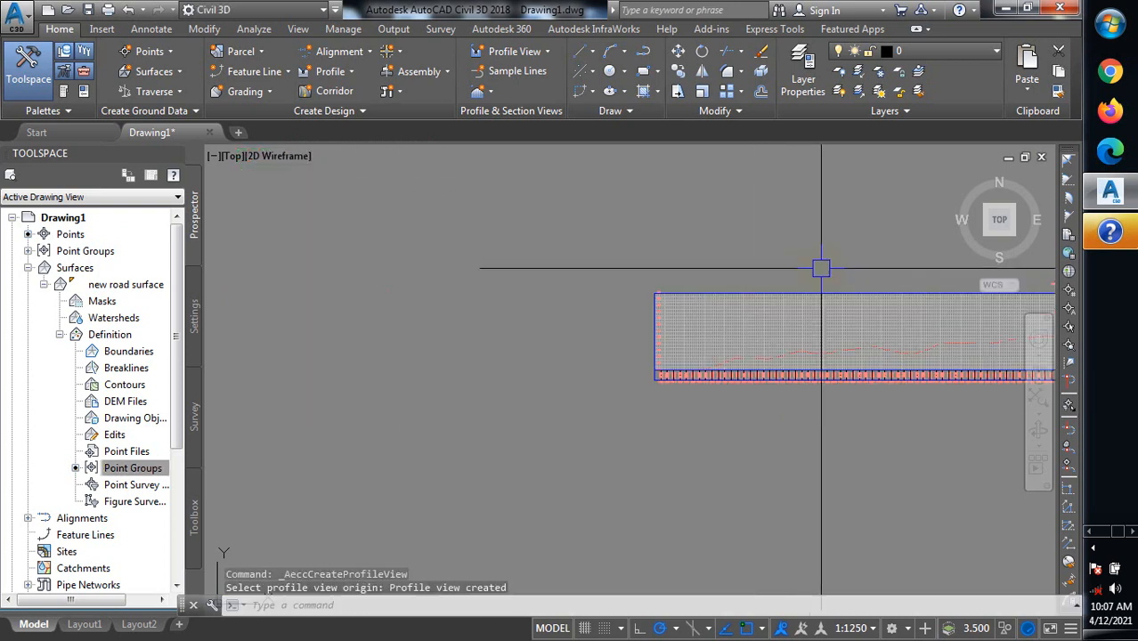
# Examine the start of the new profile view and its bottom bands, dismissing the Bentley connection window.
pyautogui.scroll(5, 812, 303)
pyautogui.scroll(-5, 532, 385)
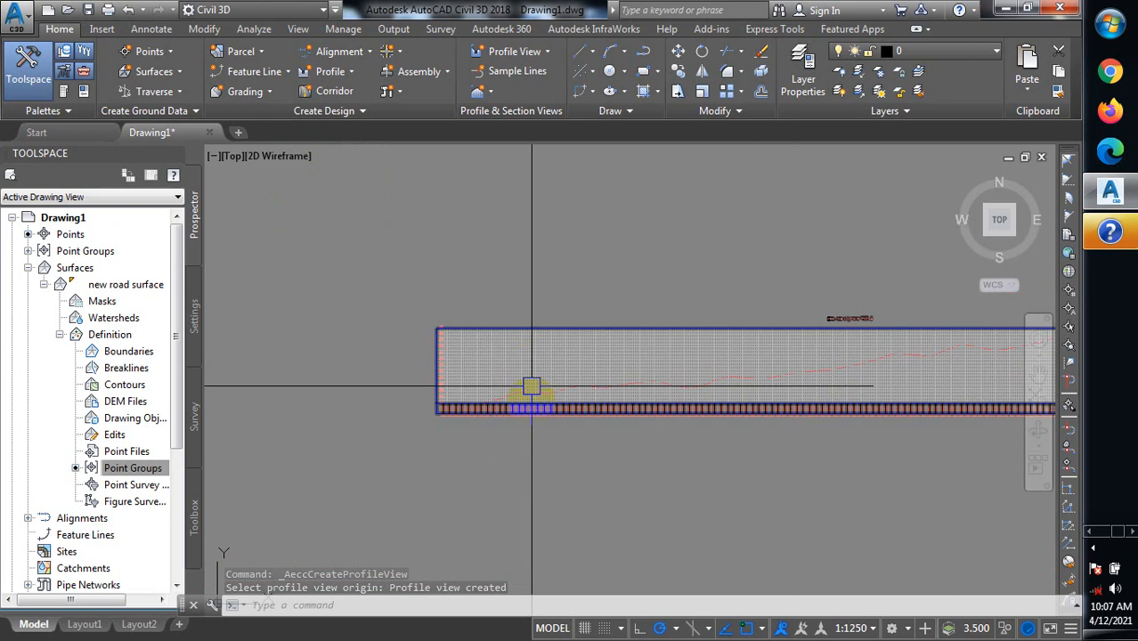
pyautogui.scroll(-3, 532, 385)
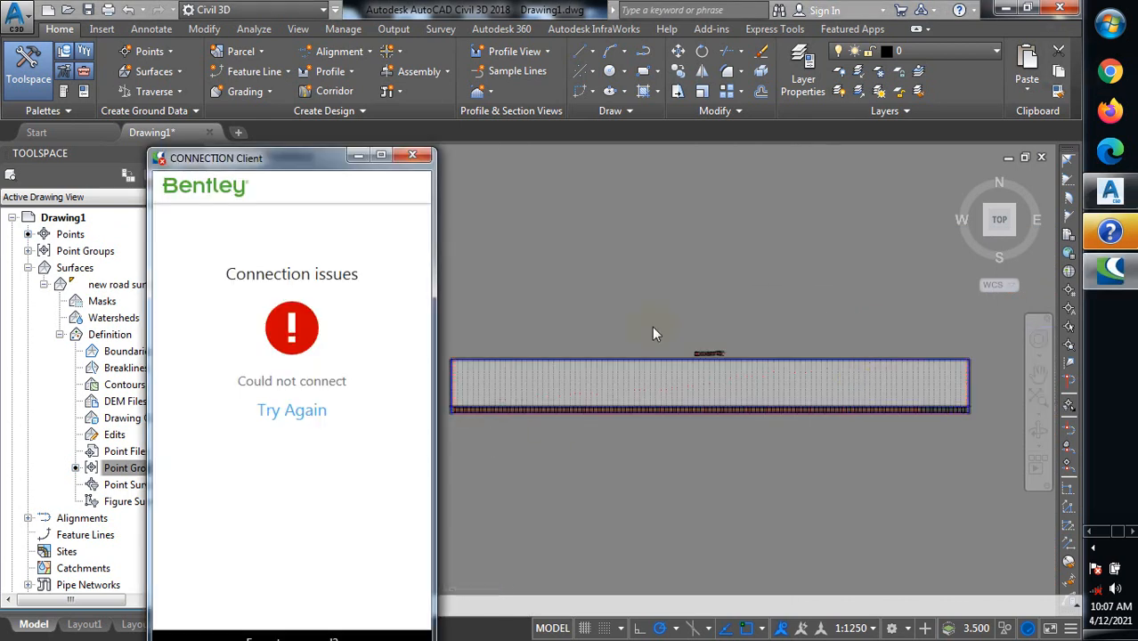
pyautogui.click(412, 156)
pyautogui.scroll(2, 496, 398)
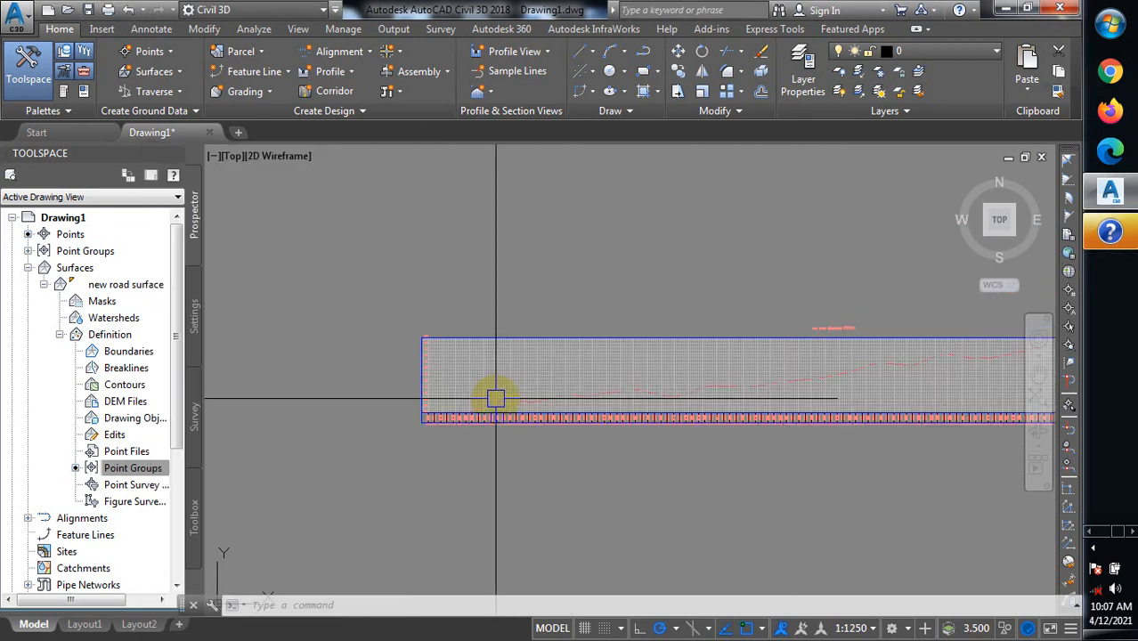
pyautogui.scroll(4, 496, 398)
pyautogui.scroll(5, 388, 465)
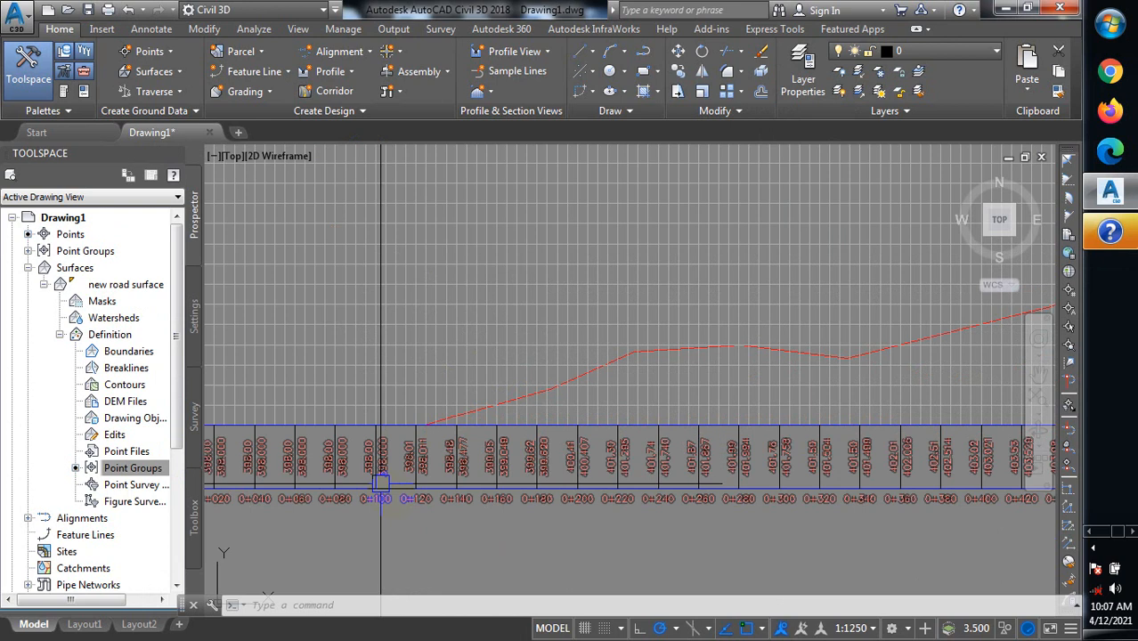
pyautogui.scroll(-5, 343, 446)
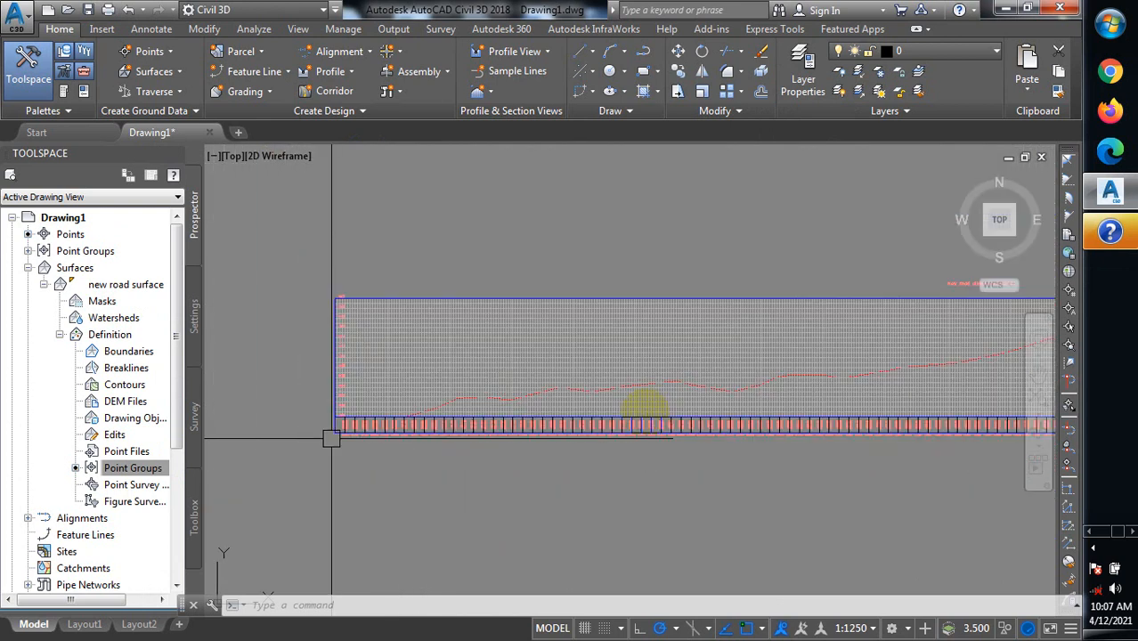
# Follow the ground profile line along the whole profile view, checking its far end and the bands beneath it.
pyautogui.scroll(2, 965, 387)
pyautogui.scroll(-4, 445, 387)
pyautogui.scroll(2, 947, 345)
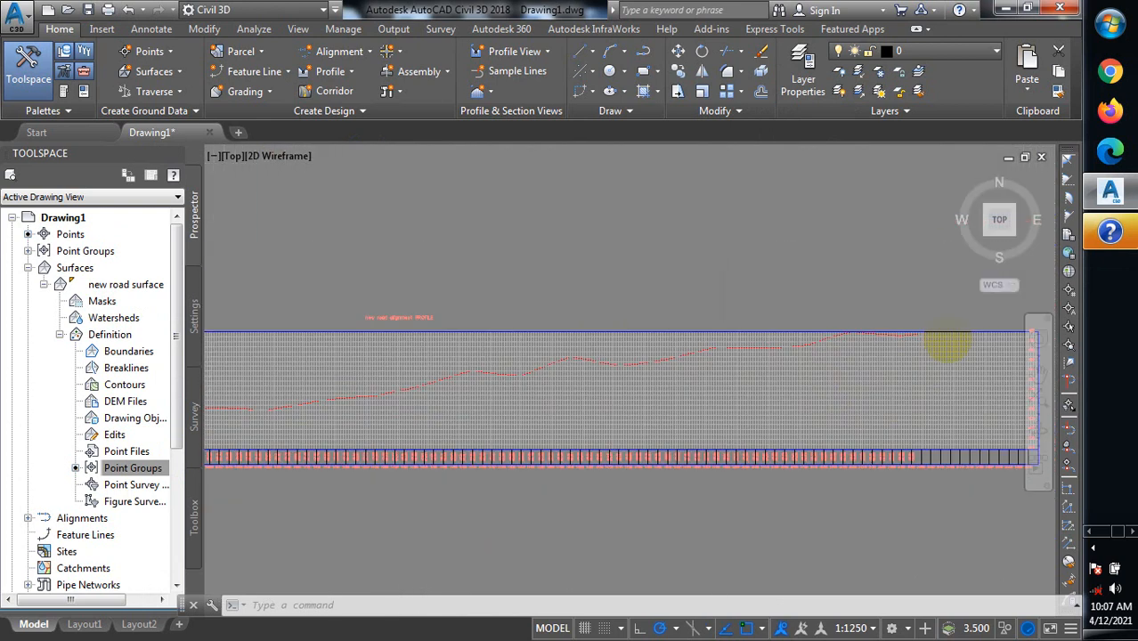
pyautogui.scroll(2, 899, 355)
pyautogui.scroll(-3, 915, 345)
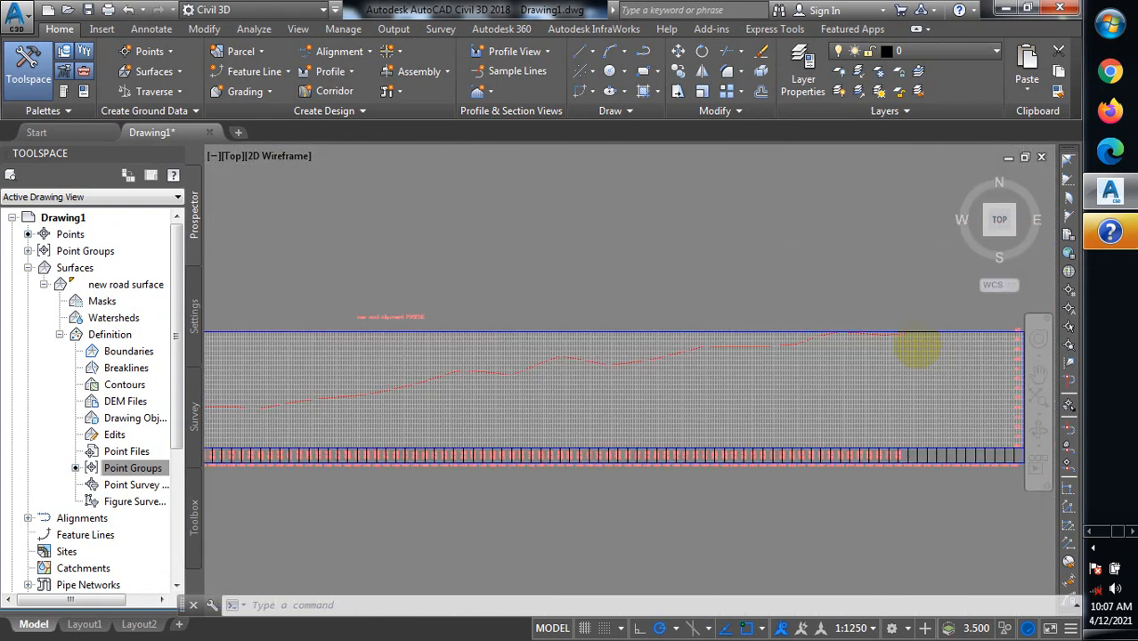
pyautogui.scroll(2, 639, 413)
pyautogui.scroll(3, 423, 374)
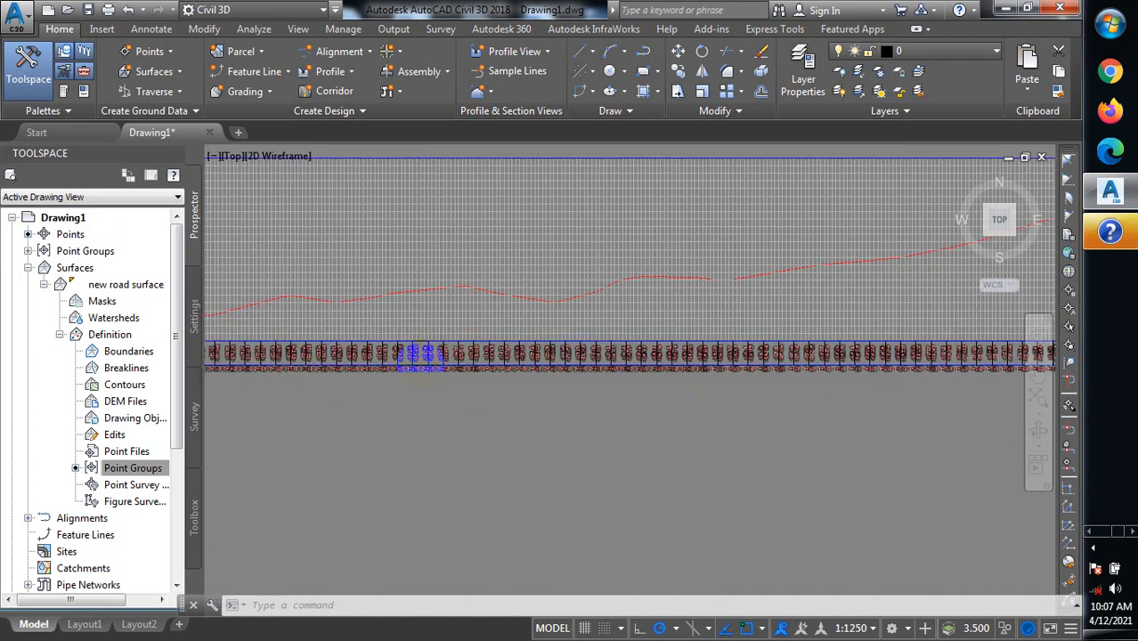
pyautogui.scroll(-5, 477, 396)
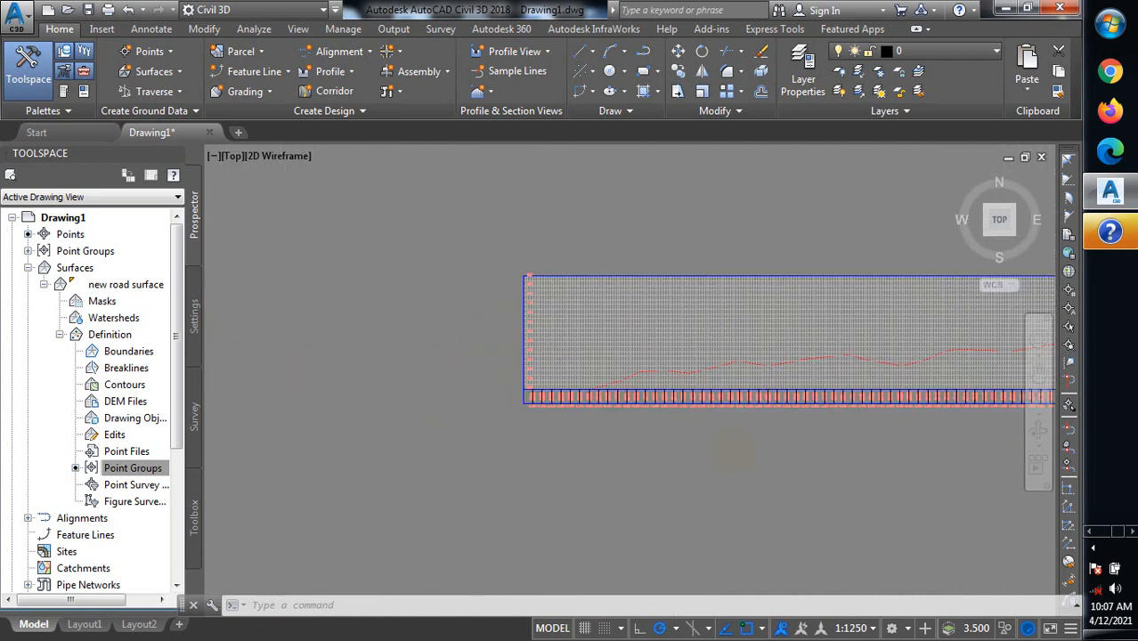
# Inspect the elevation and station labels in the bands around the starting station of the profile view.
pyautogui.scroll(4, 579, 415)
pyautogui.scroll(4, 512, 396)
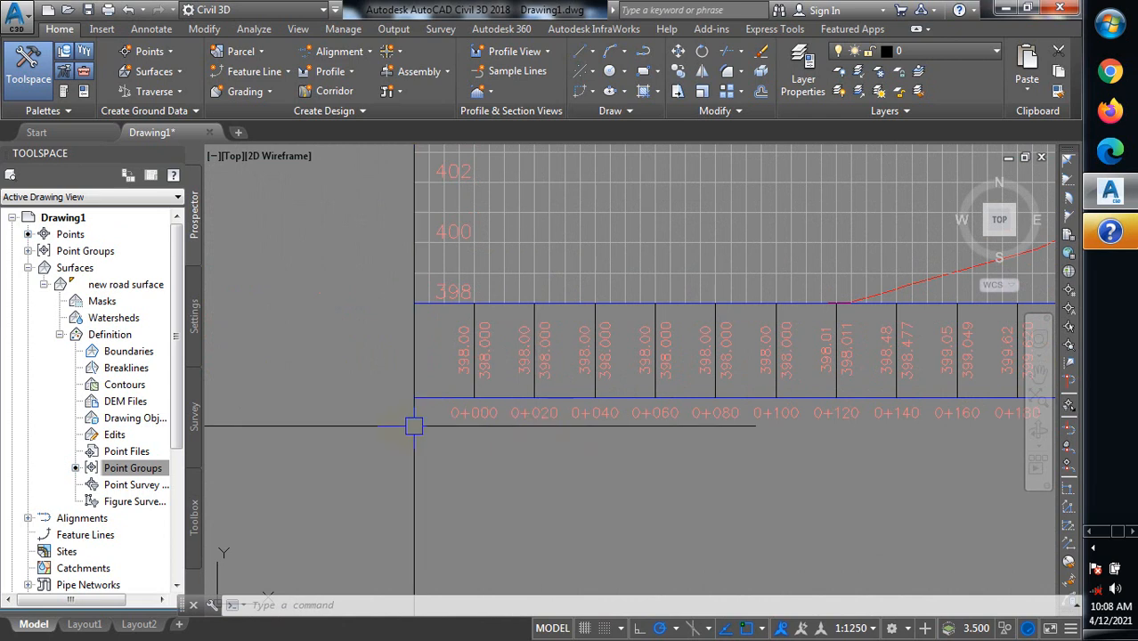
pyautogui.scroll(-4, 440, 435)
pyautogui.scroll(2, 604, 372)
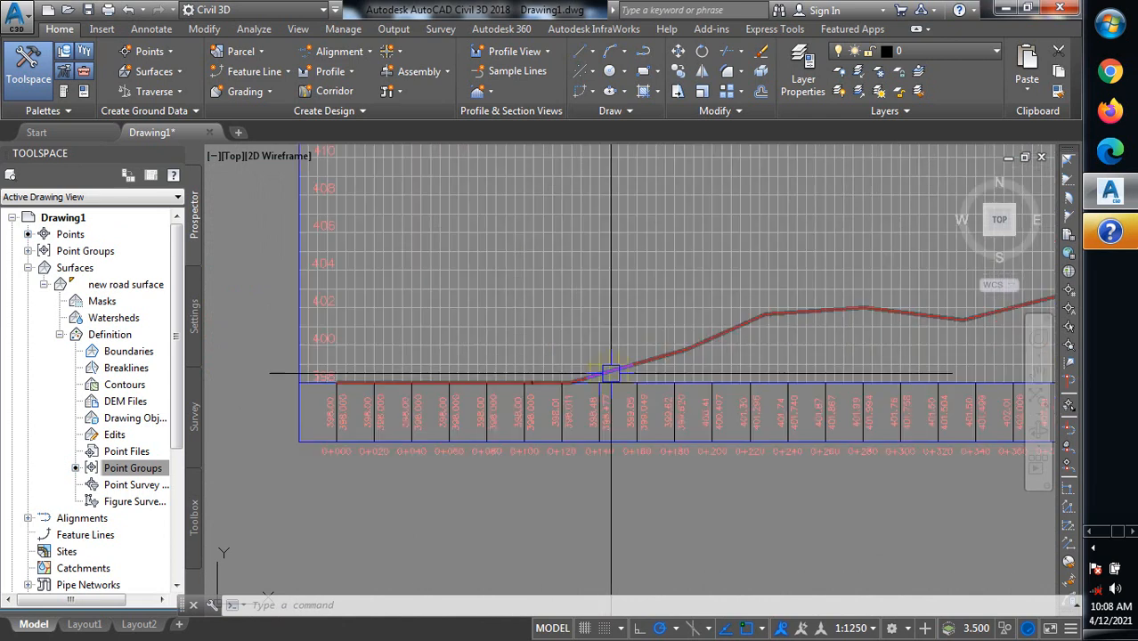
pyautogui.scroll(3, 374, 383)
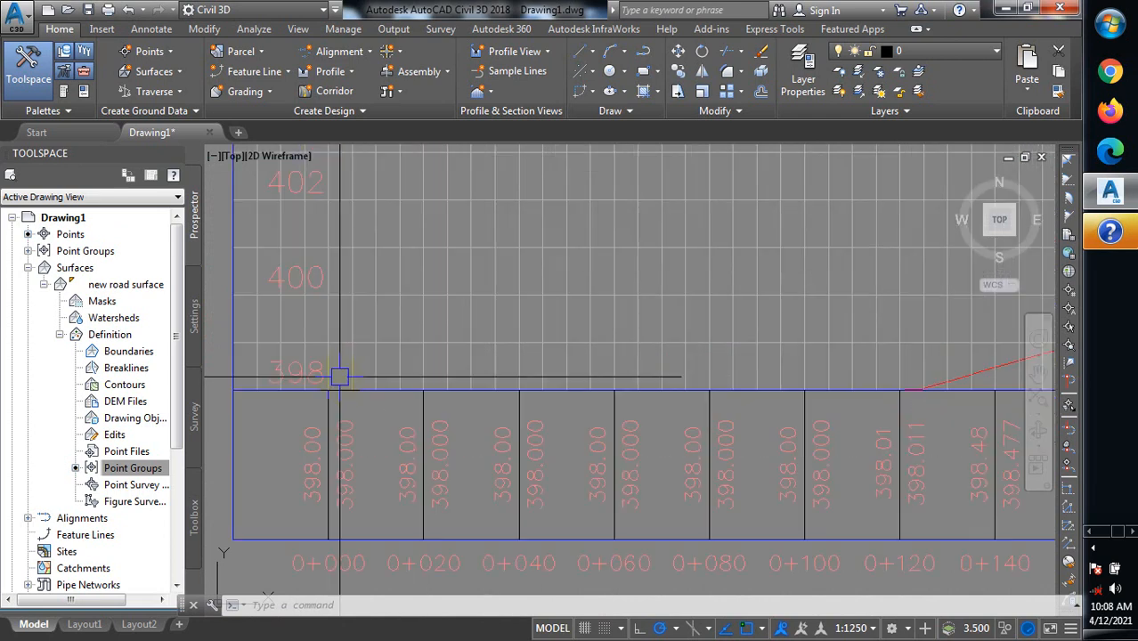
pyautogui.scroll(-4, 640, 419)
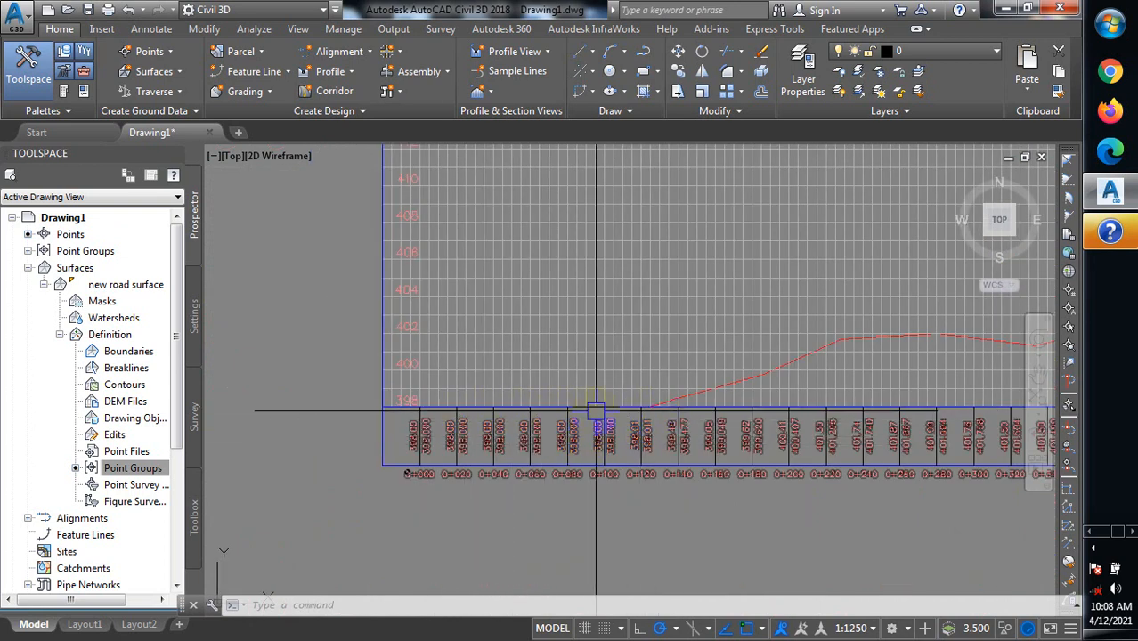
pyautogui.scroll(-4, 595, 409)
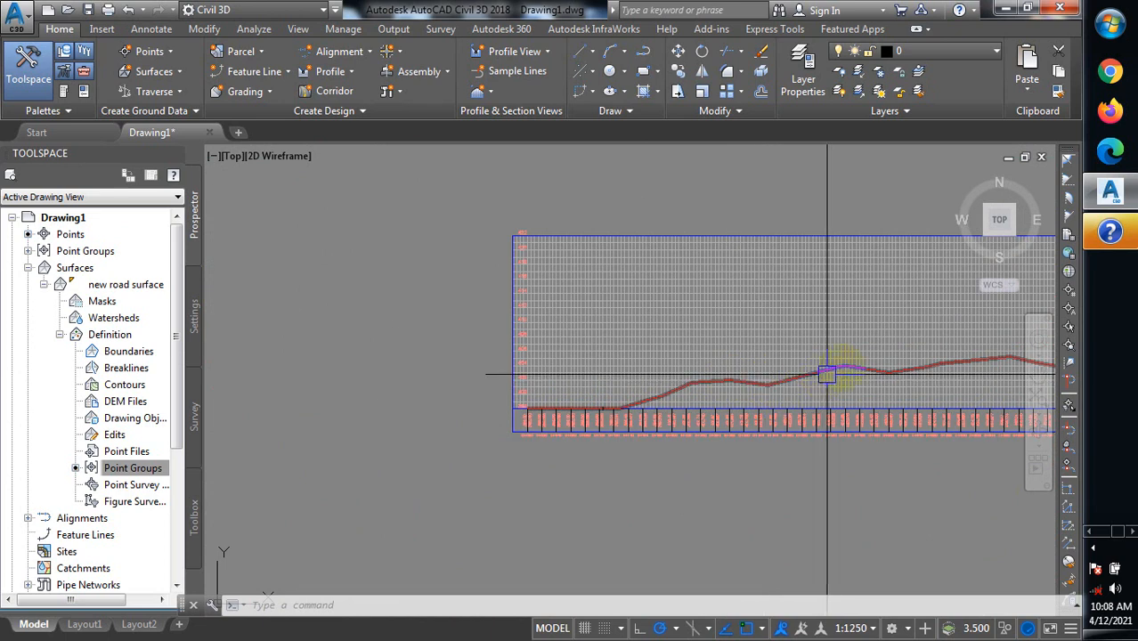
pyautogui.scroll(1, 729, 376)
pyautogui.scroll(-4, 584, 375)
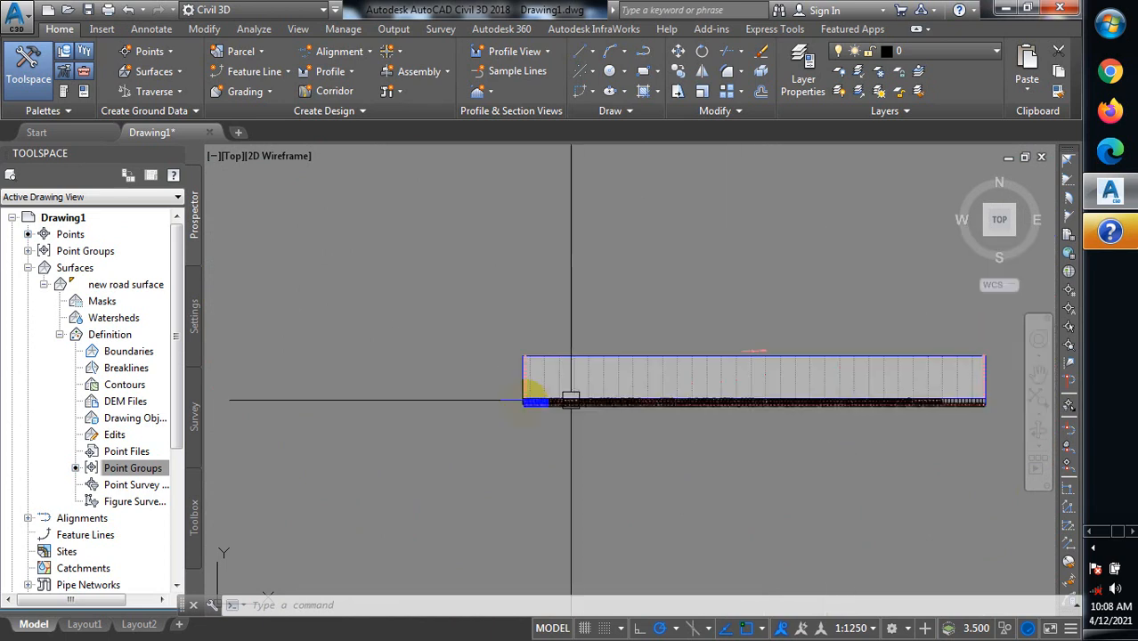
pyautogui.scroll(2, 571, 399)
pyautogui.scroll(2, 573, 391)
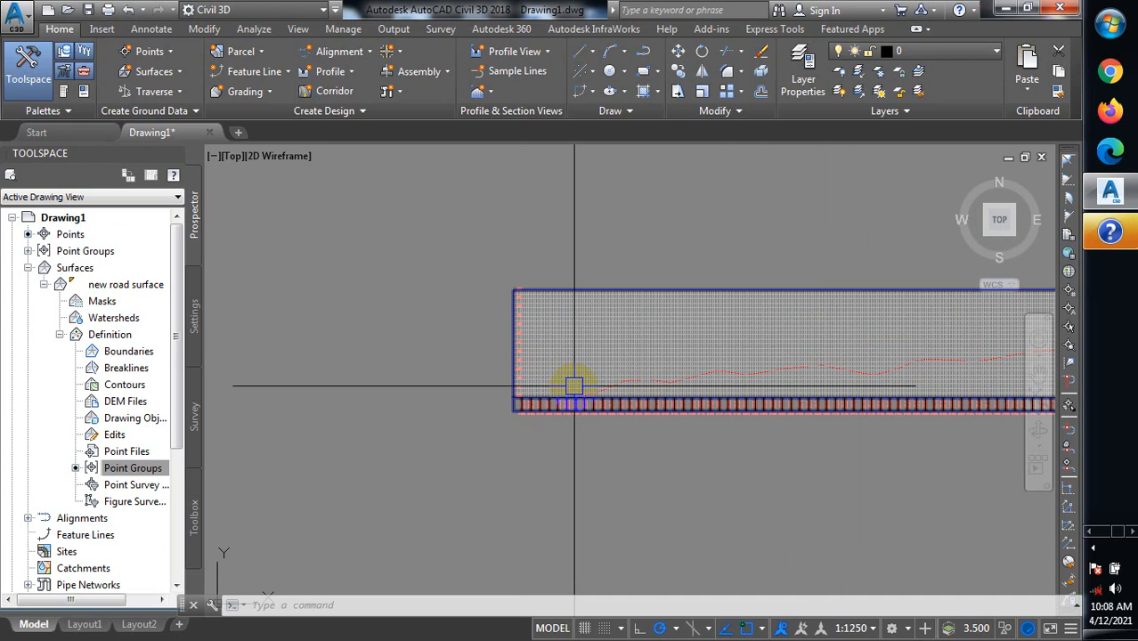
pyautogui.scroll(6, 573, 385)
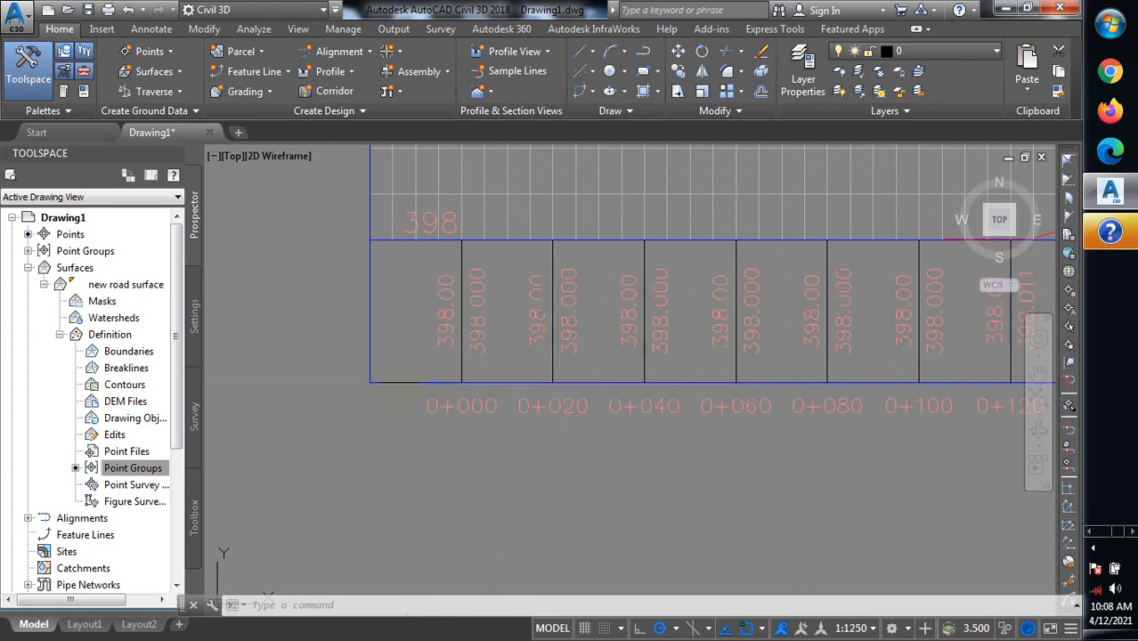
# Select the profile view and open its profile view style for editing.
pyautogui.click(400, 392)
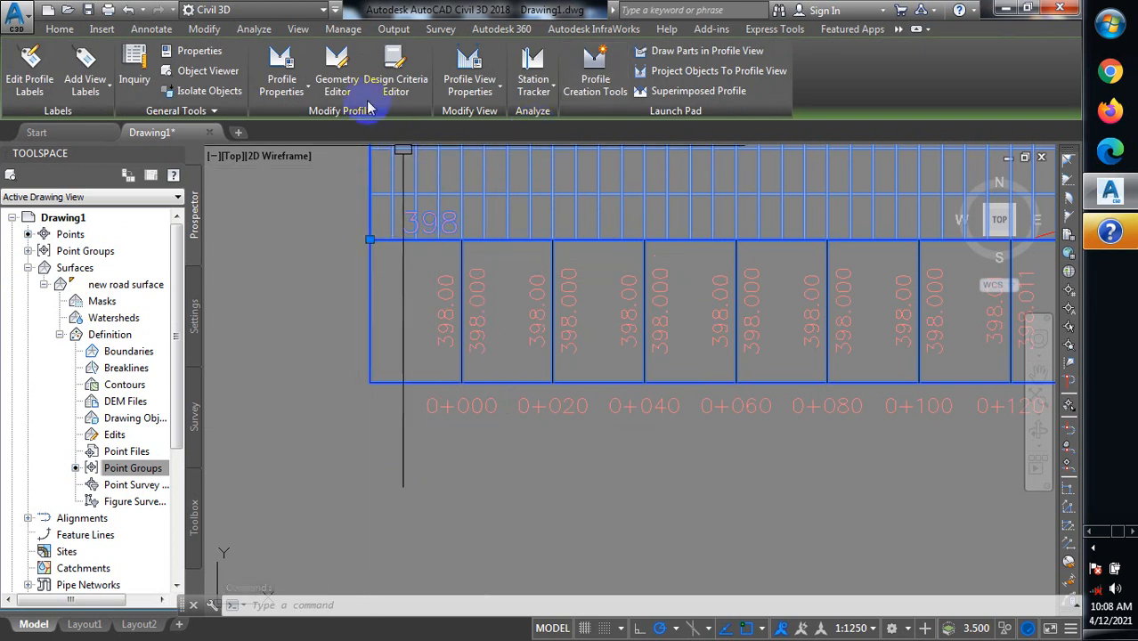
pyautogui.click(307, 91)
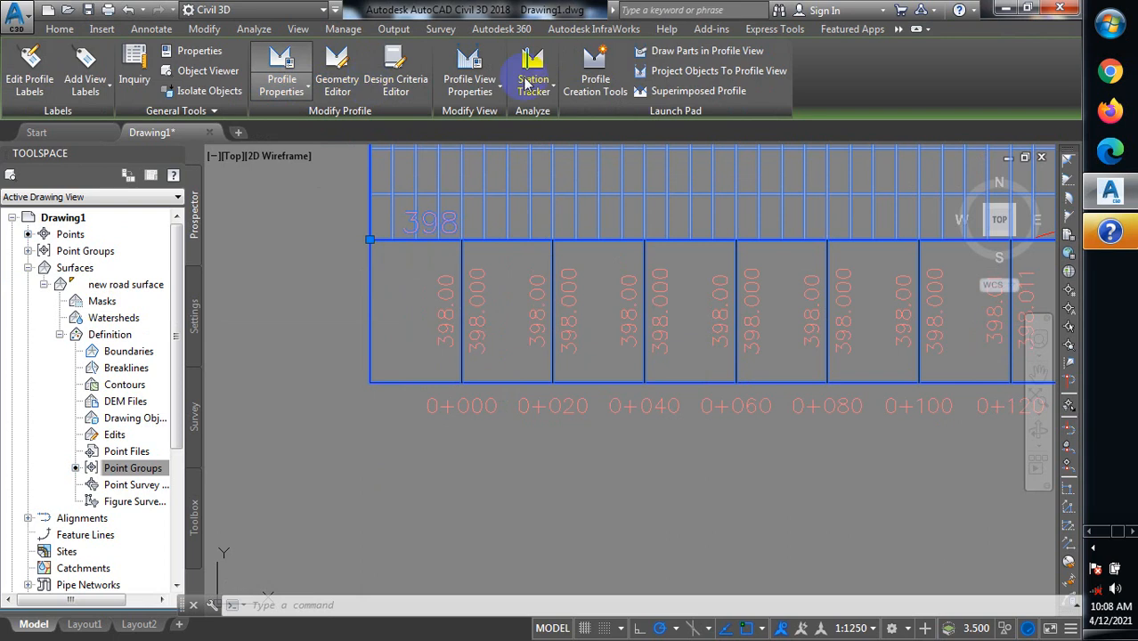
pyautogui.click(484, 91)
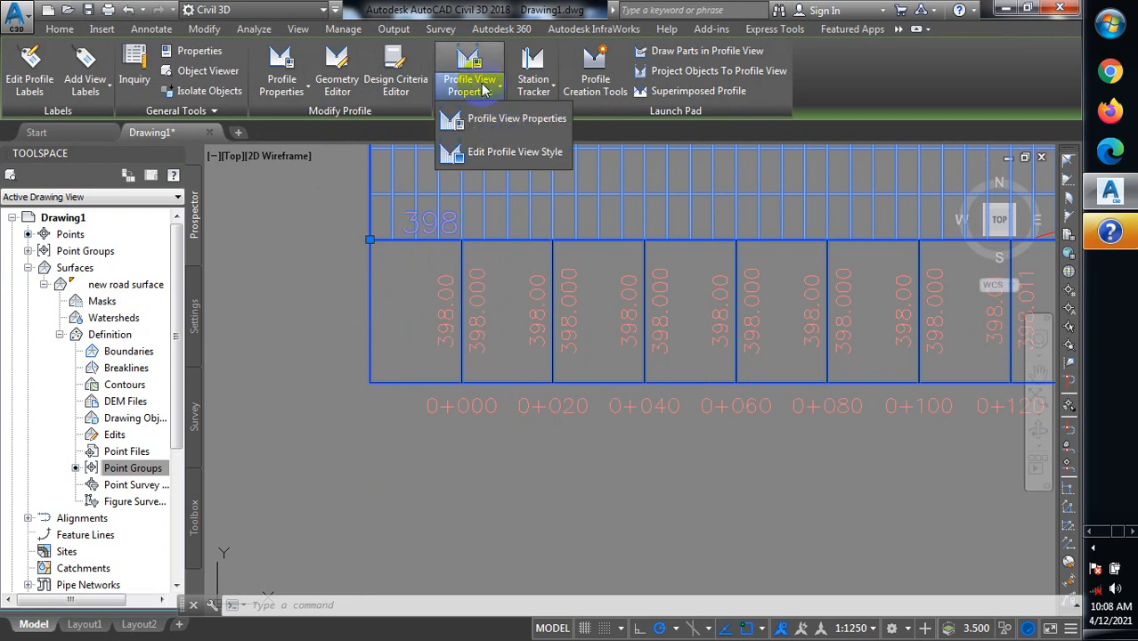
pyautogui.click(508, 156)
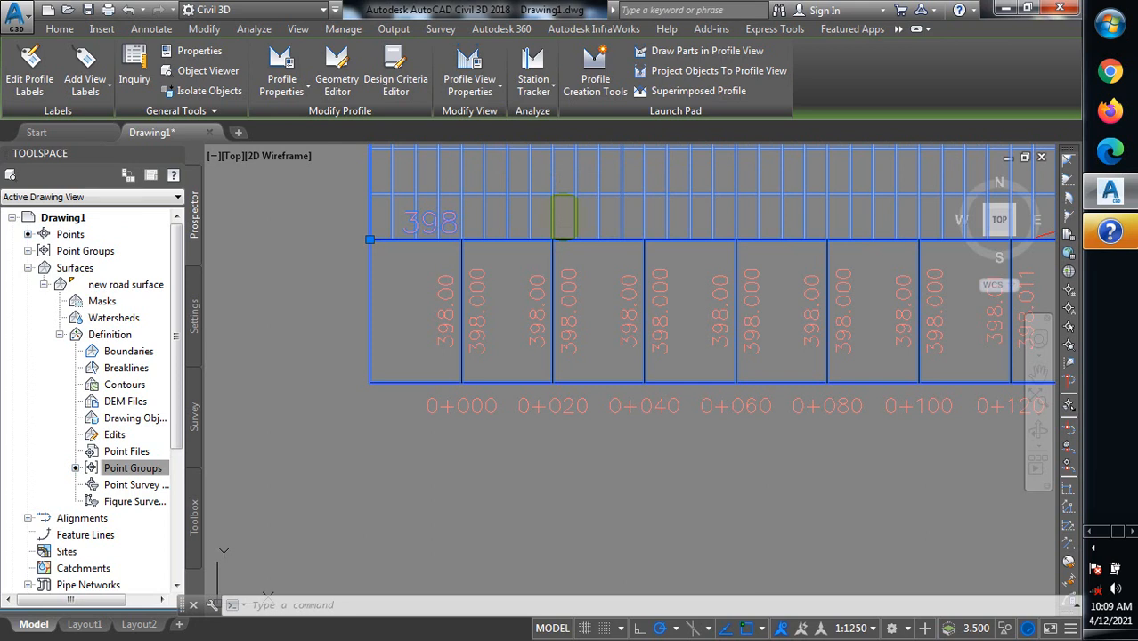
pyautogui.click(564, 216)
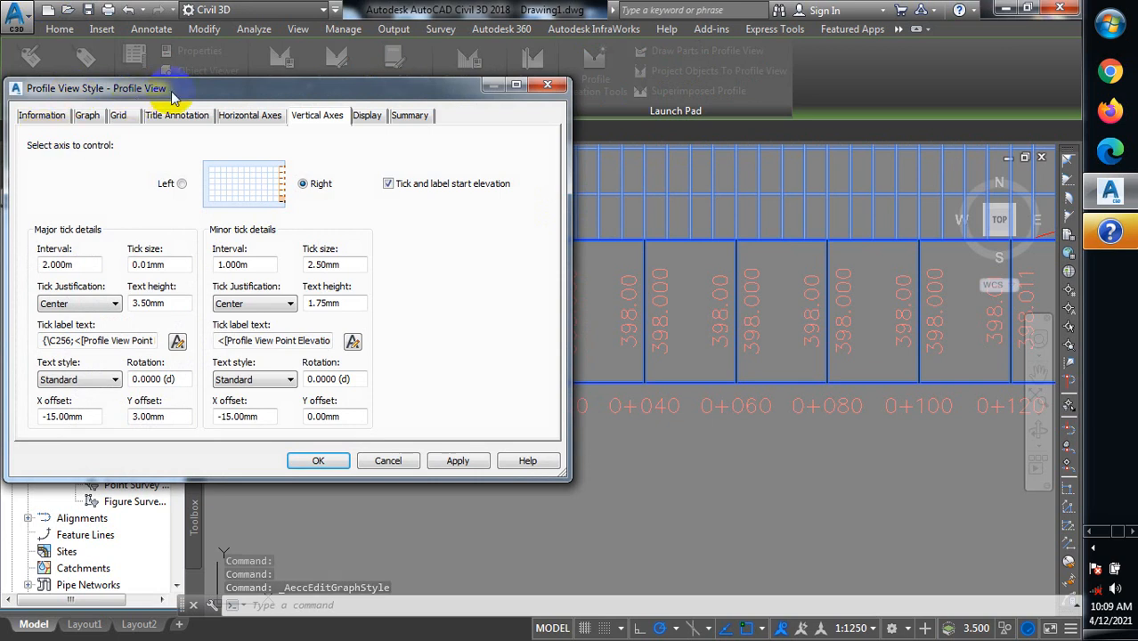
pyautogui.moveTo(182, 94); pyautogui.dragTo(318, 100)
# Review the information, graph scale, grid and title annotation settings of the profile view style.
pyautogui.click(165, 123)
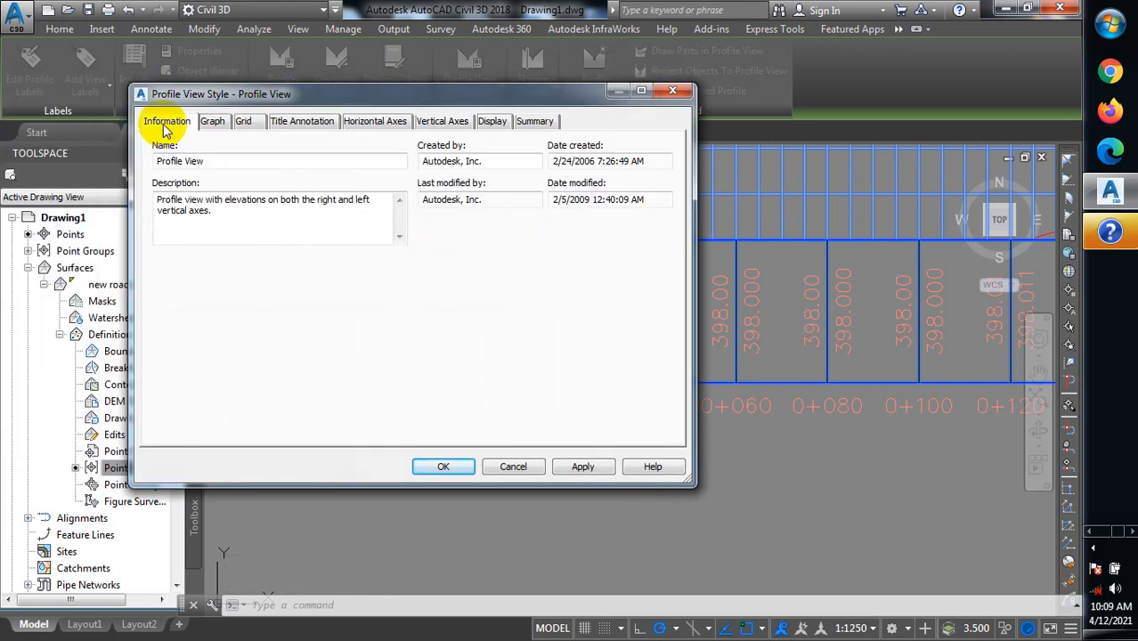
pyautogui.click(212, 122)
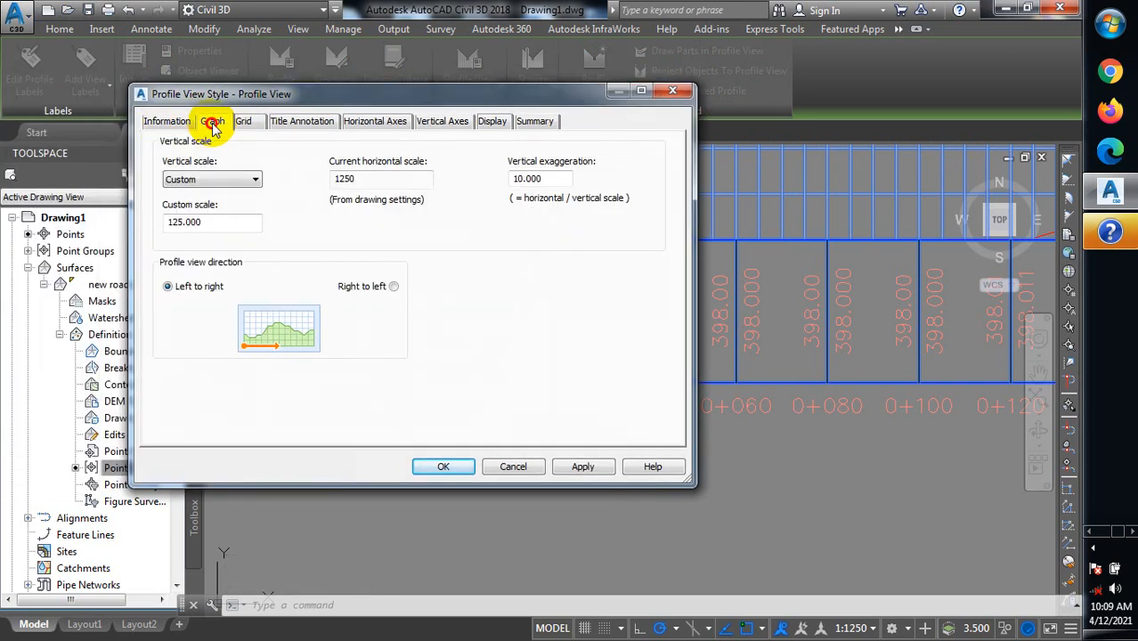
pyautogui.click(174, 123)
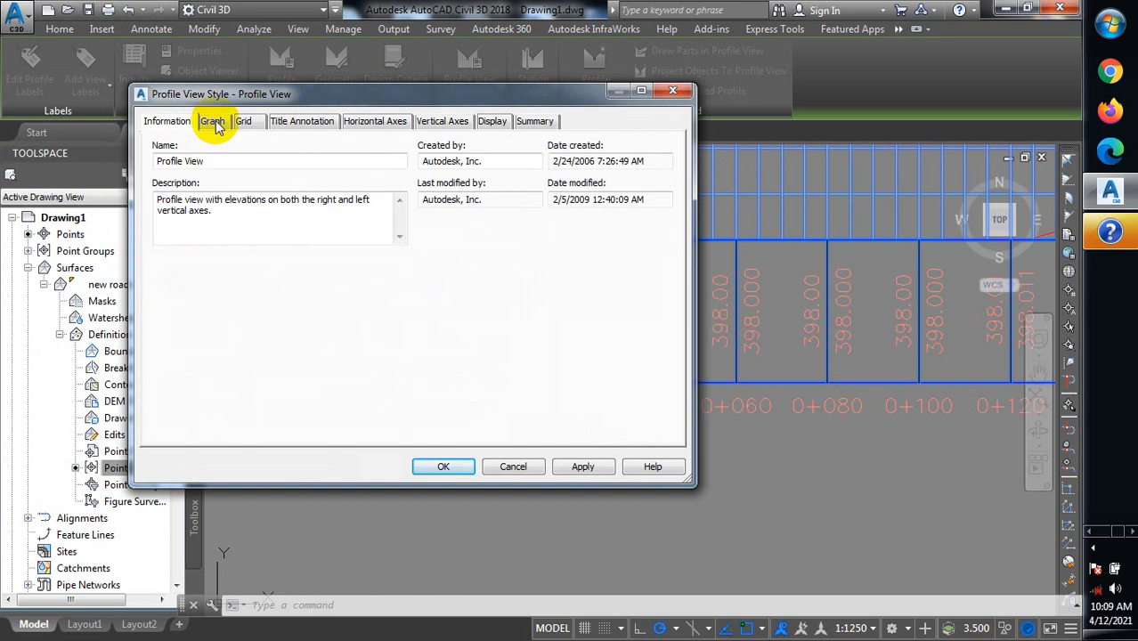
pyautogui.click(213, 122)
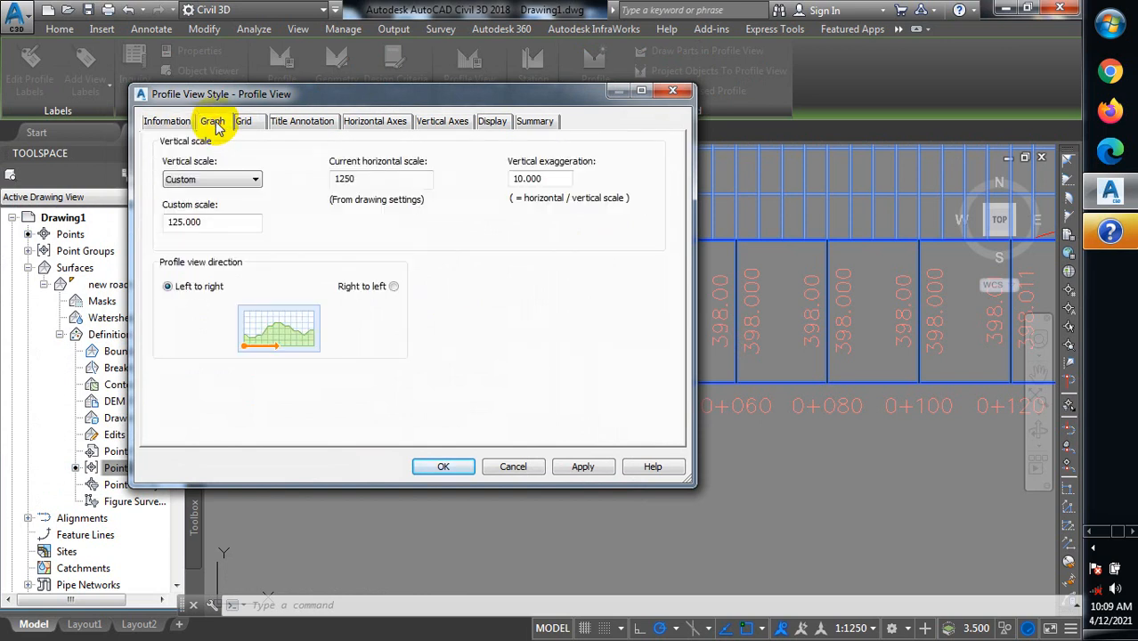
pyautogui.click(246, 124)
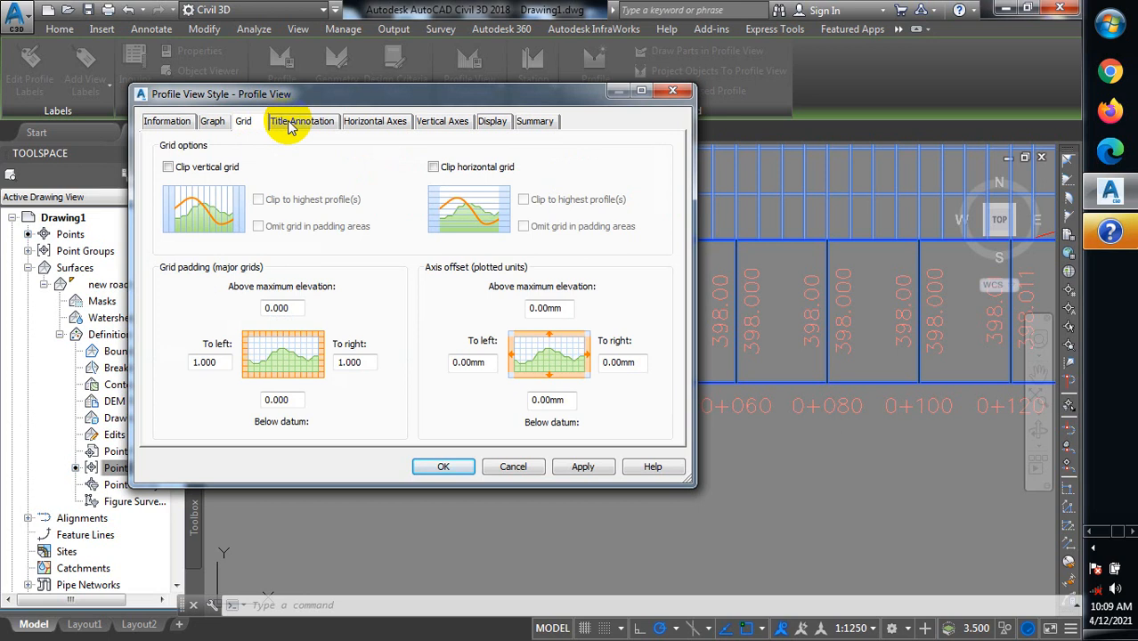
pyautogui.click(287, 121)
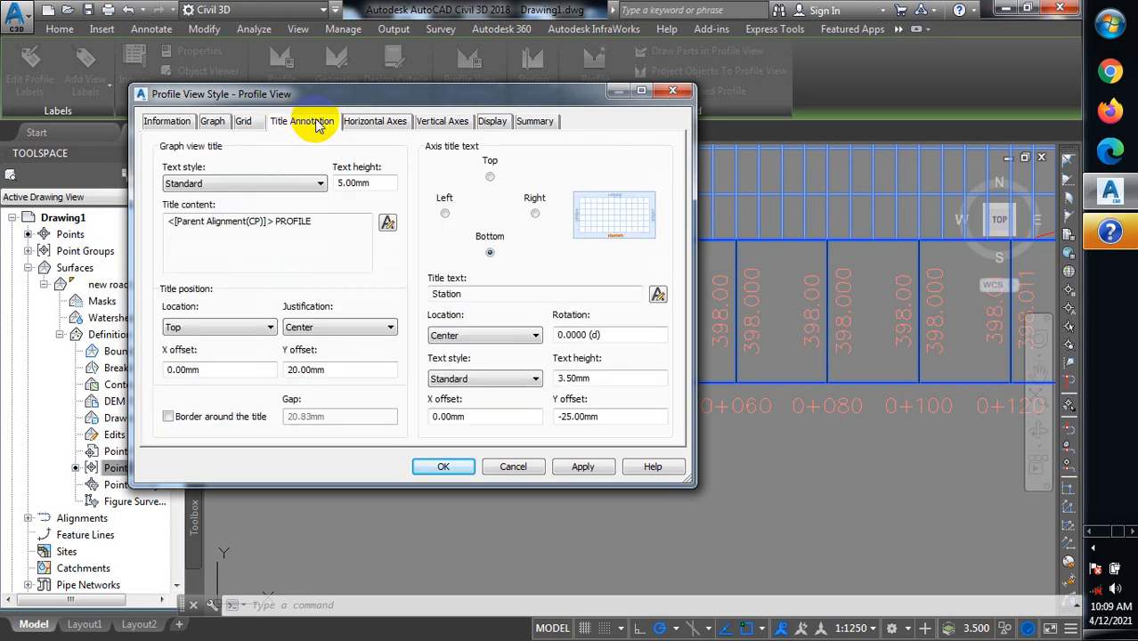
# Set the major tick interval of the bottom horizontal axis to 25 in the profile view style.
pyautogui.click(360, 129)
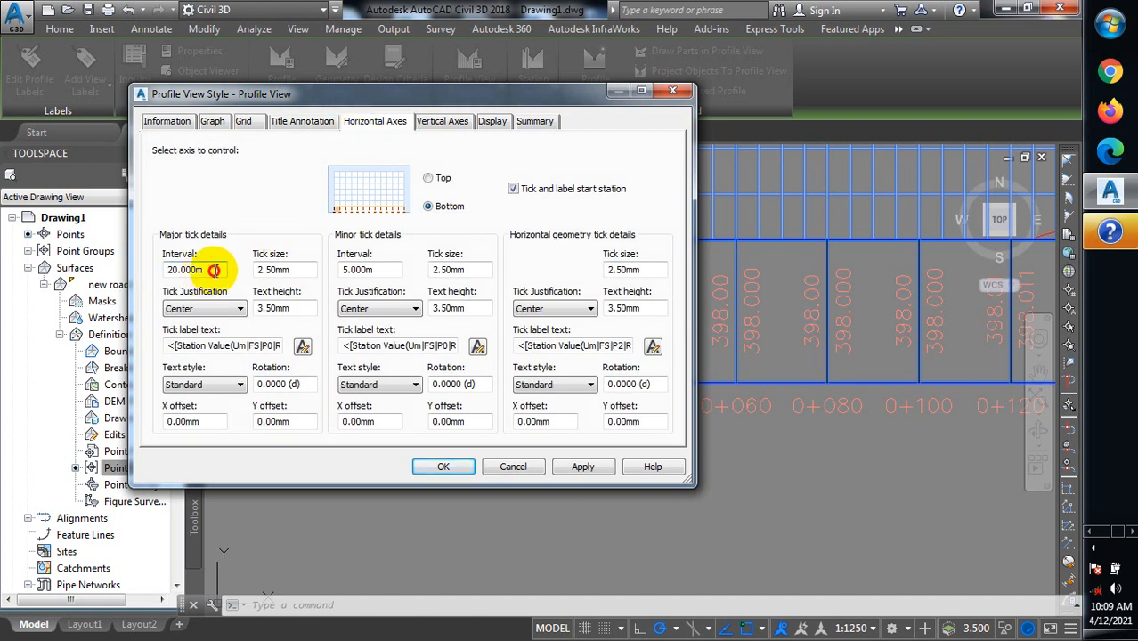
pyautogui.moveTo(216, 269); pyautogui.dragTo(151, 281)
pyautogui.write('25')
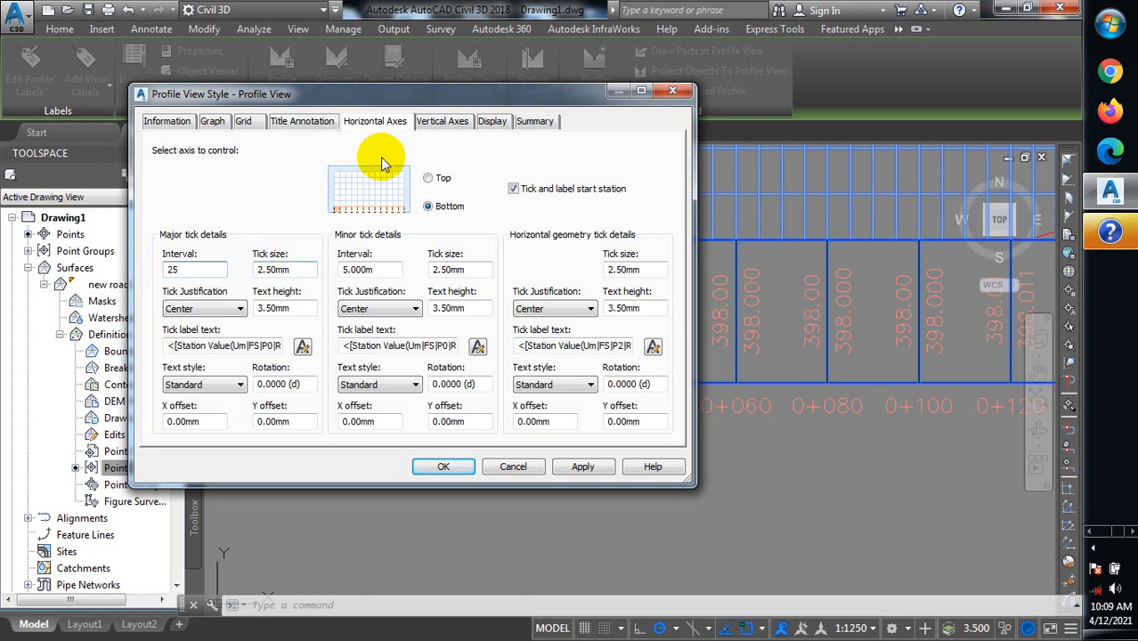
# Review the vertical axes, display and summary settings, moving the style dialog to uncover the profile view's left elevation labels.
pyautogui.click(448, 125)
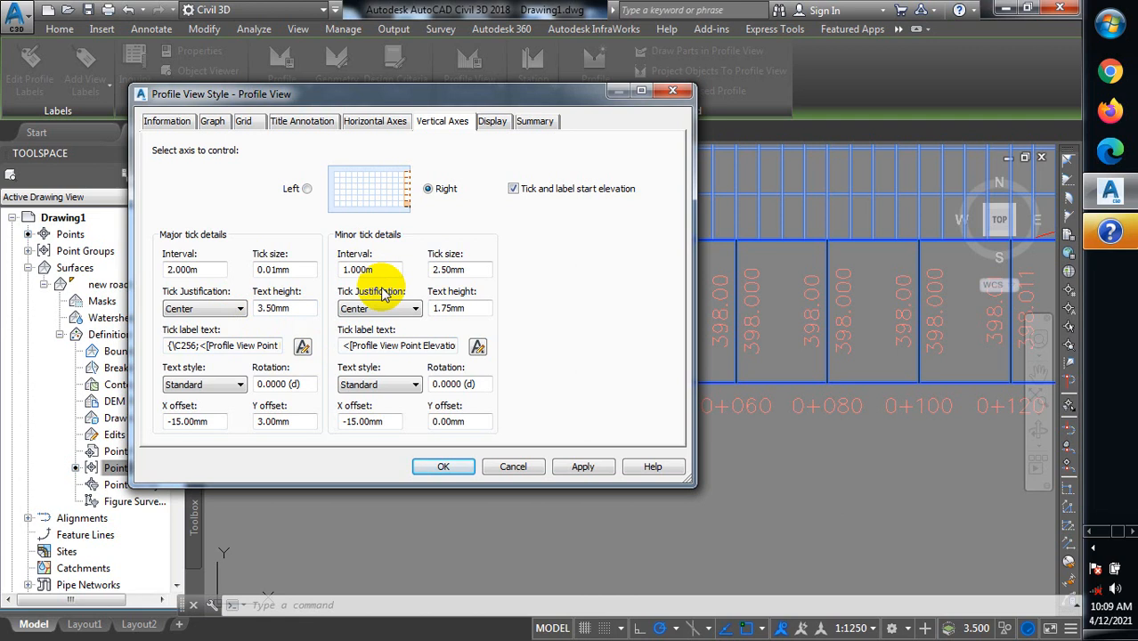
pyautogui.click(490, 123)
pyautogui.click(532, 122)
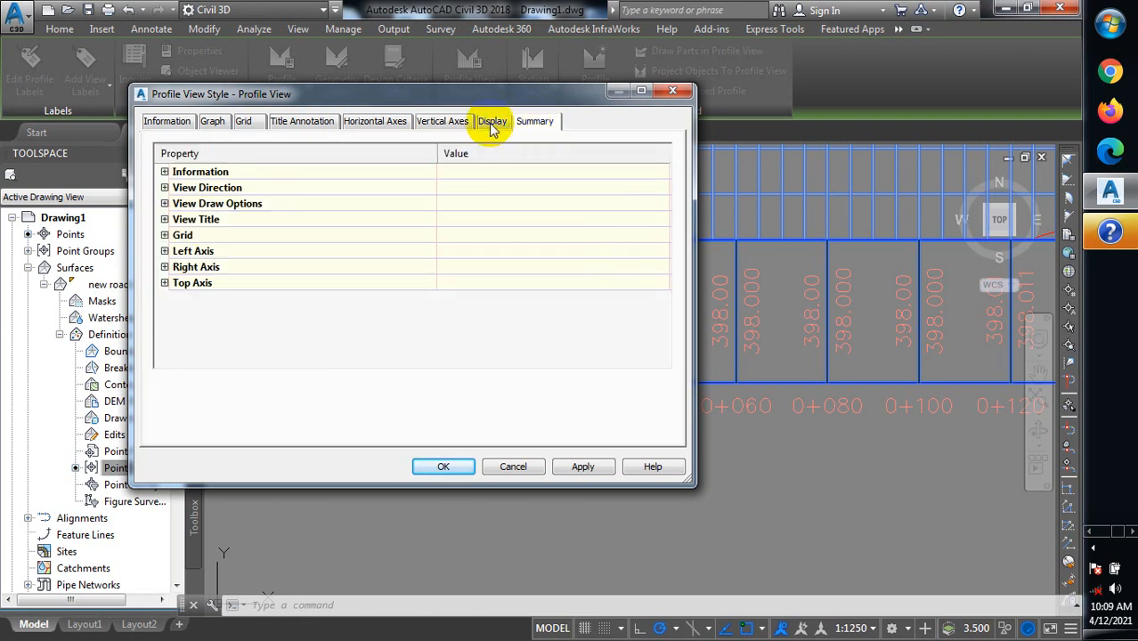
pyautogui.click(450, 124)
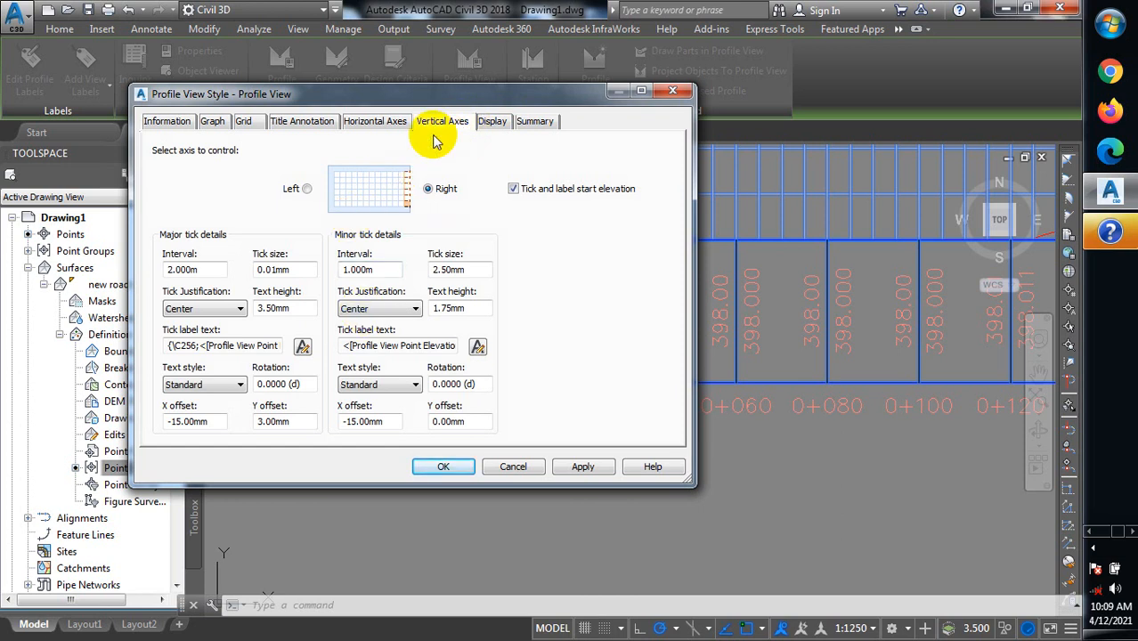
pyautogui.moveTo(472, 100)
pyautogui.mouseDown()
pyautogui.moveTo(353, 108)
pyautogui.moveTo(623, 321)
pyautogui.moveTo(595, 307)
pyautogui.mouseUp()
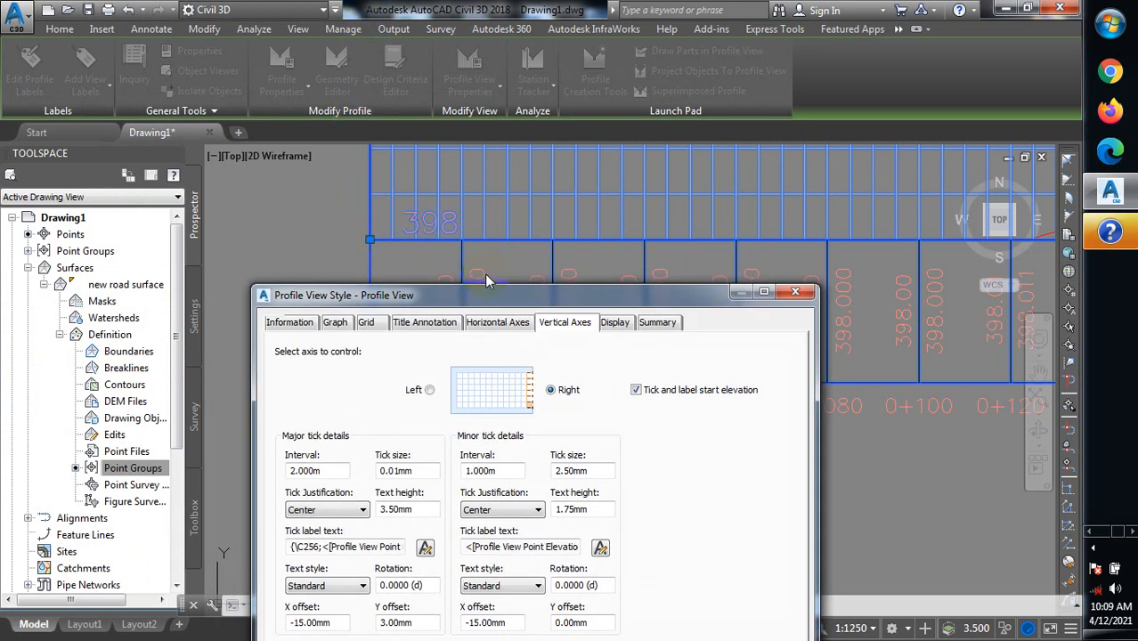
pyautogui.moveTo(499, 299); pyautogui.dragTo(454, 262)
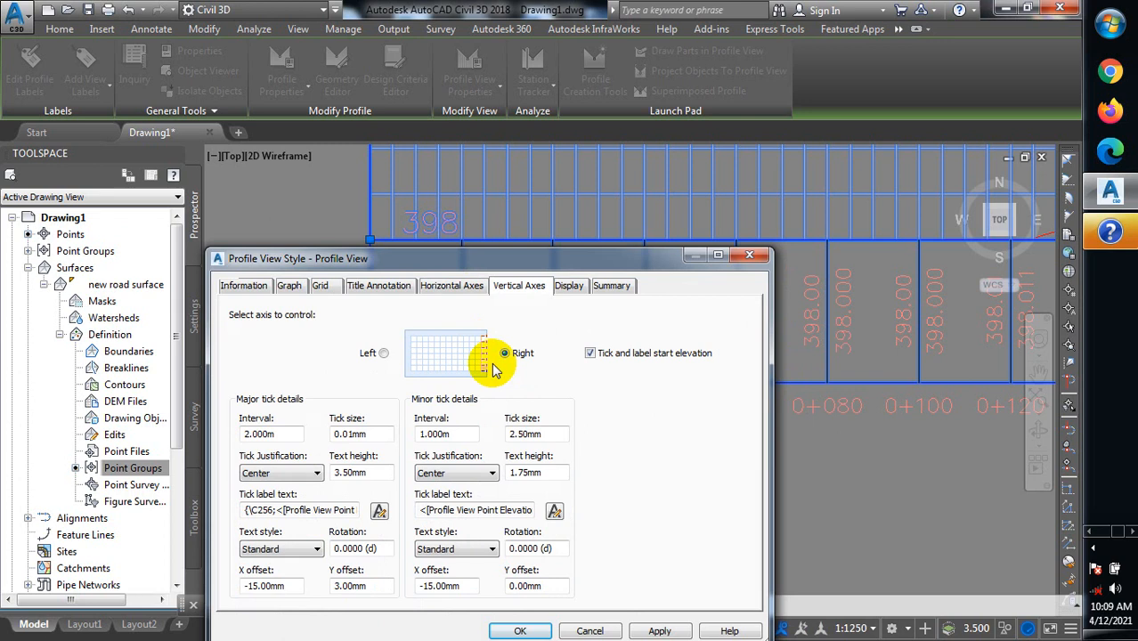
# Compare the left and right vertical axis settings, and review the display, horizontal axes, title annotation, grid, graph and information settings.
pyautogui.click(383, 354)
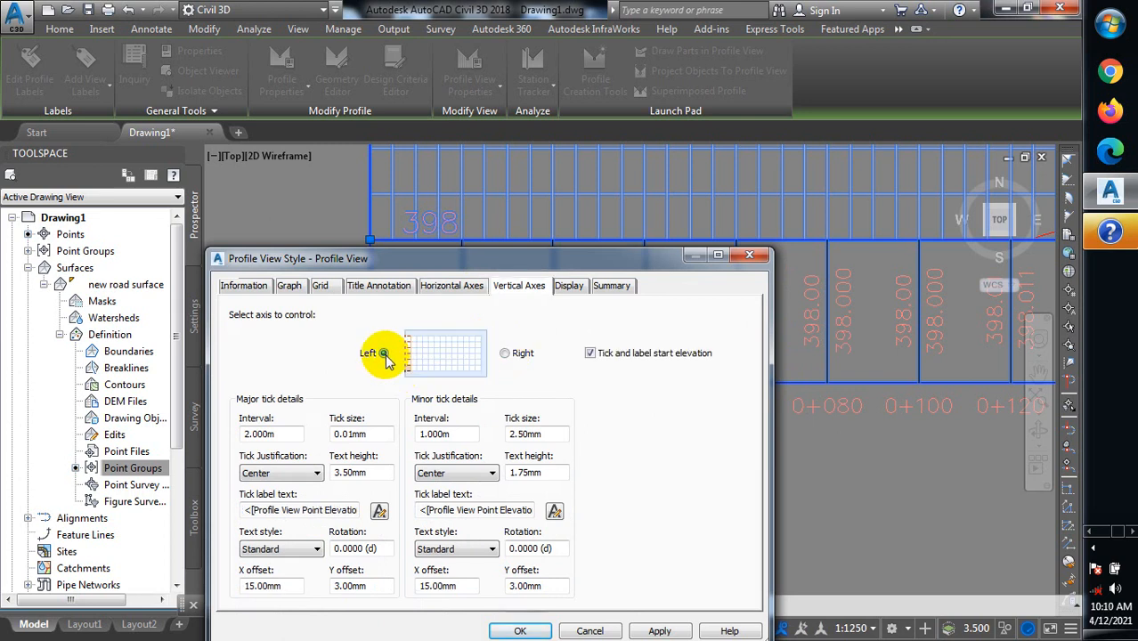
pyautogui.click(507, 355)
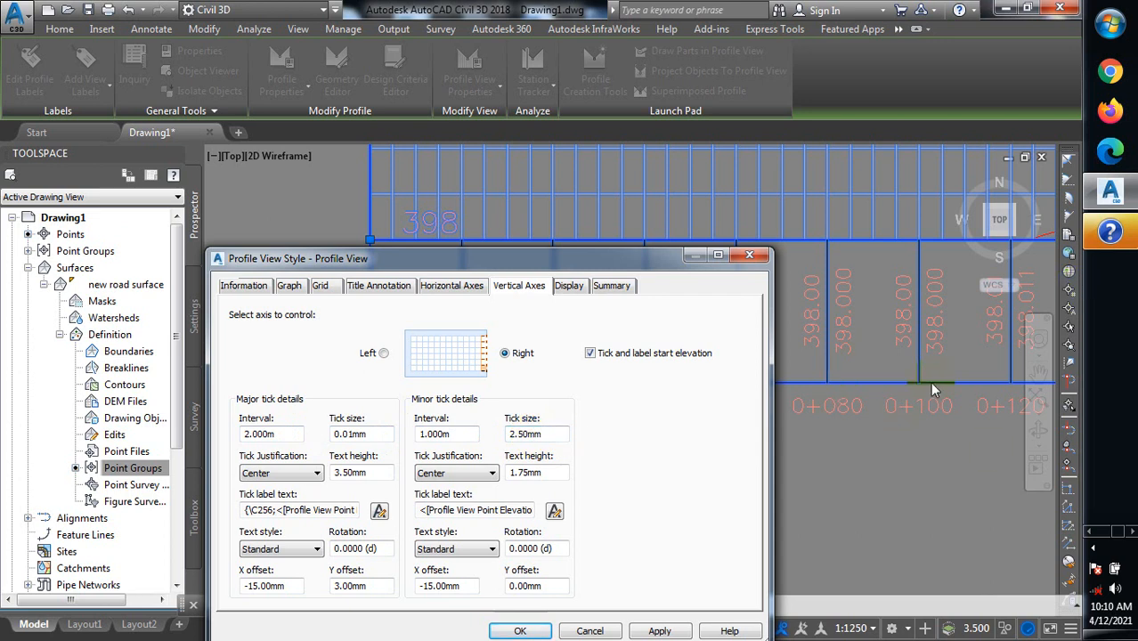
pyautogui.click(571, 286)
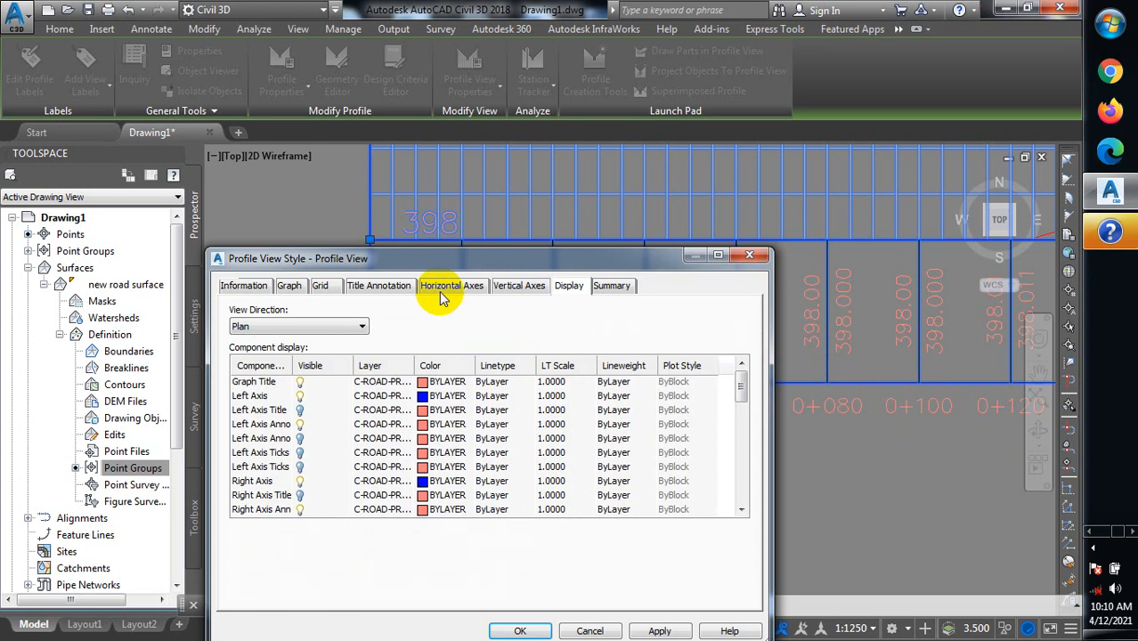
pyautogui.click(441, 295)
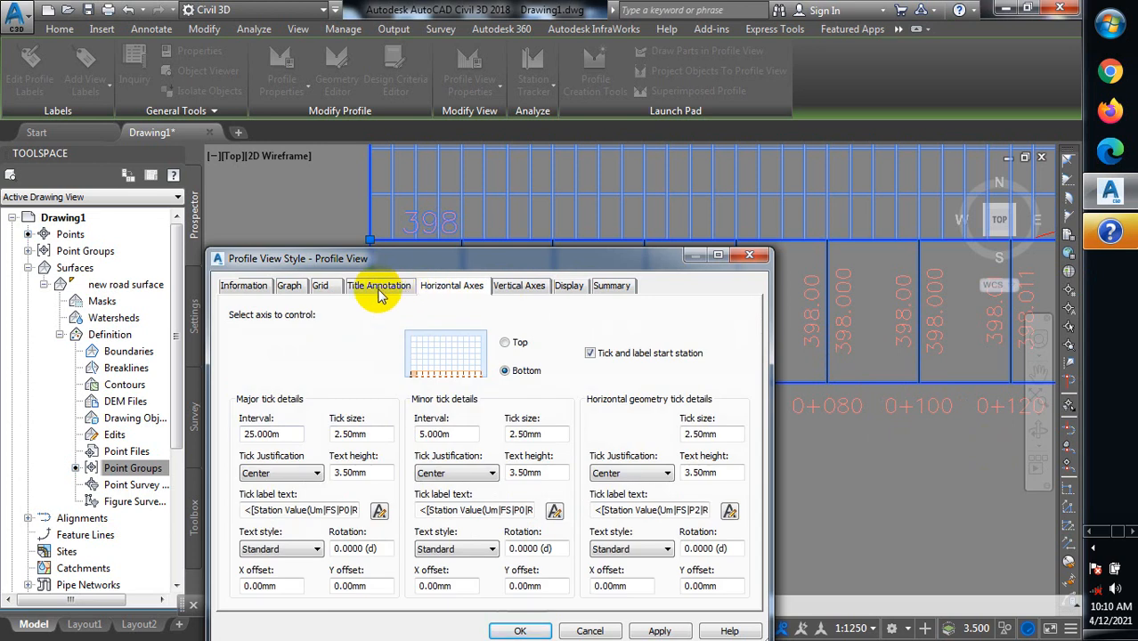
pyautogui.click(379, 296)
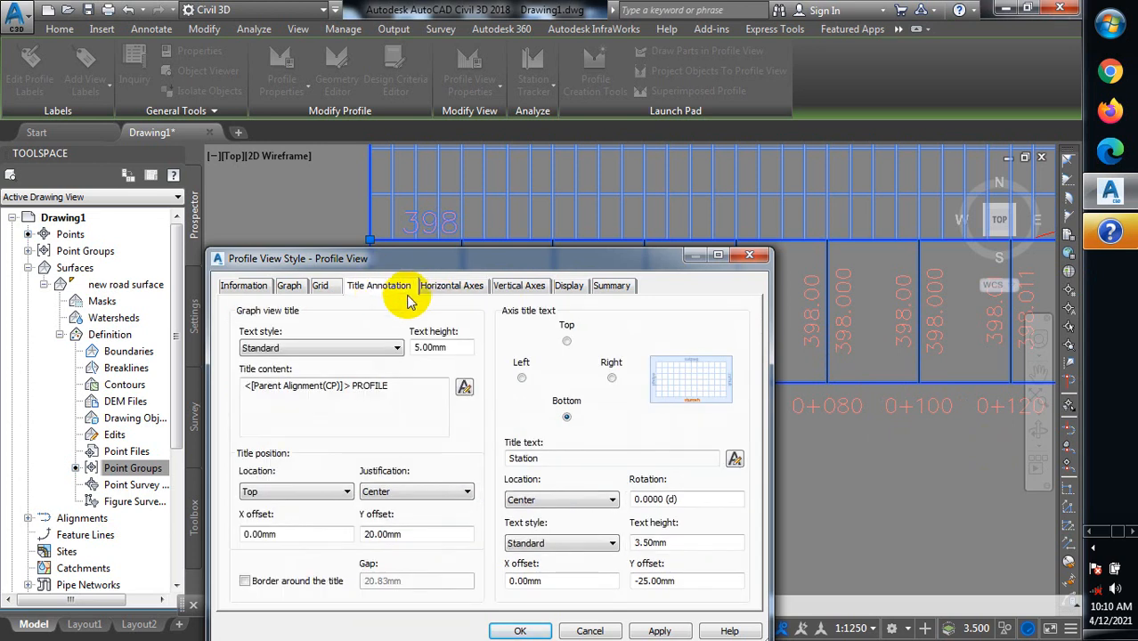
pyautogui.click(442, 290)
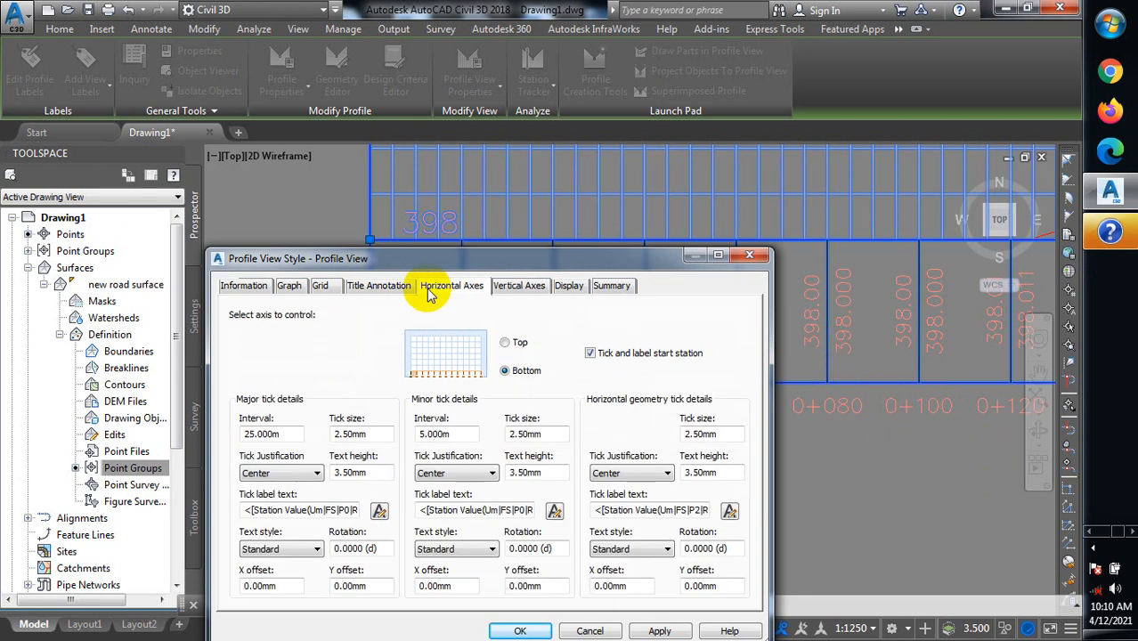
pyautogui.click(319, 292)
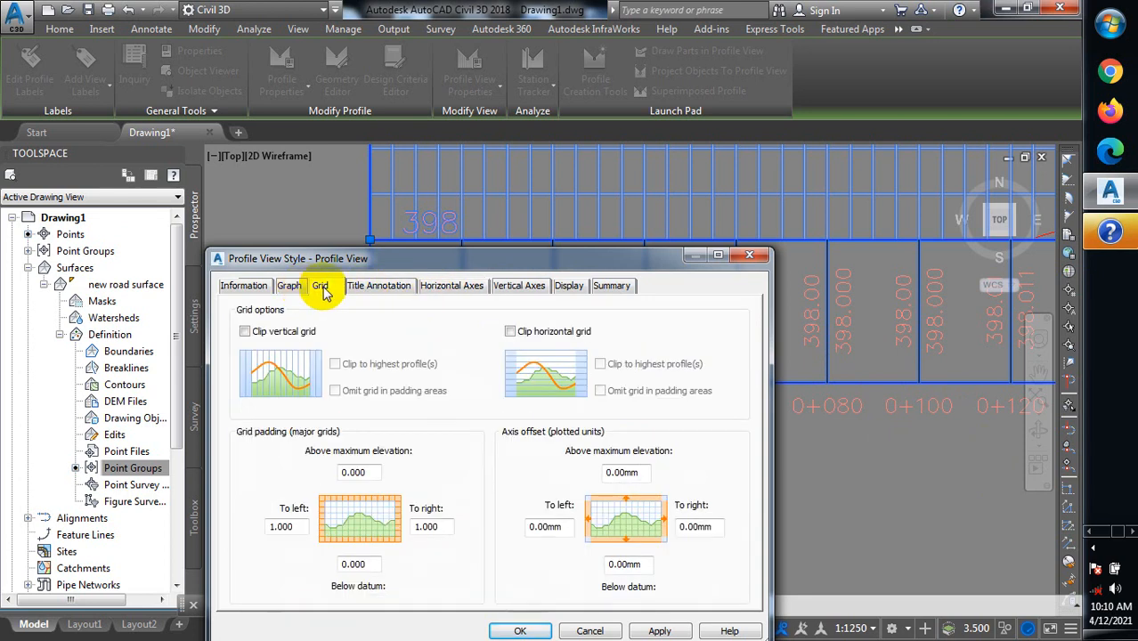
pyautogui.click(291, 289)
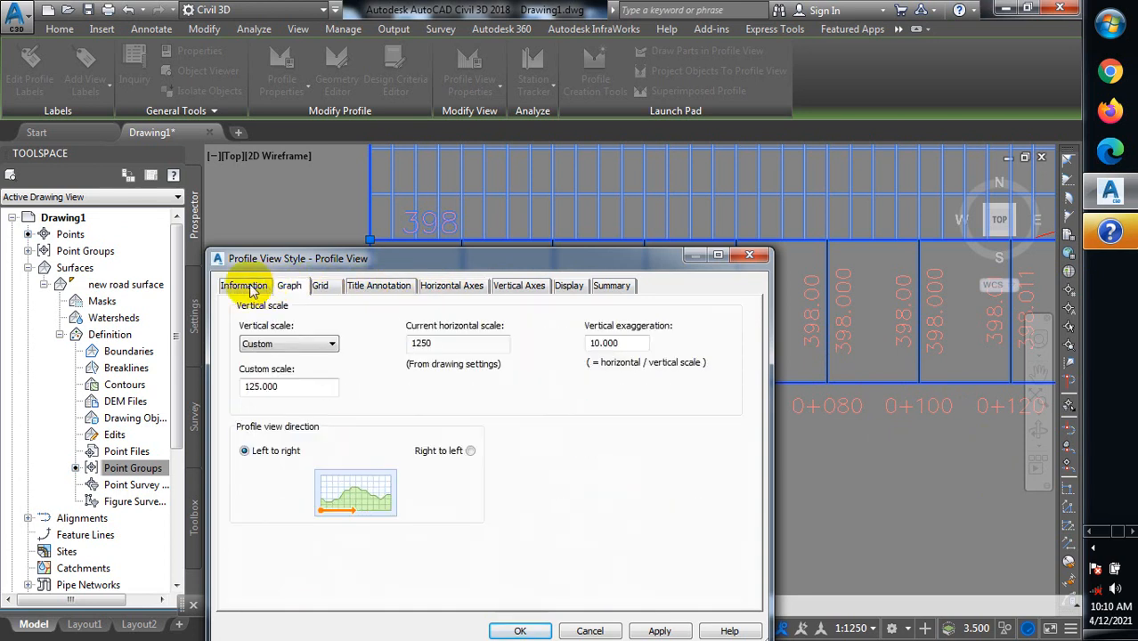
pyautogui.click(244, 287)
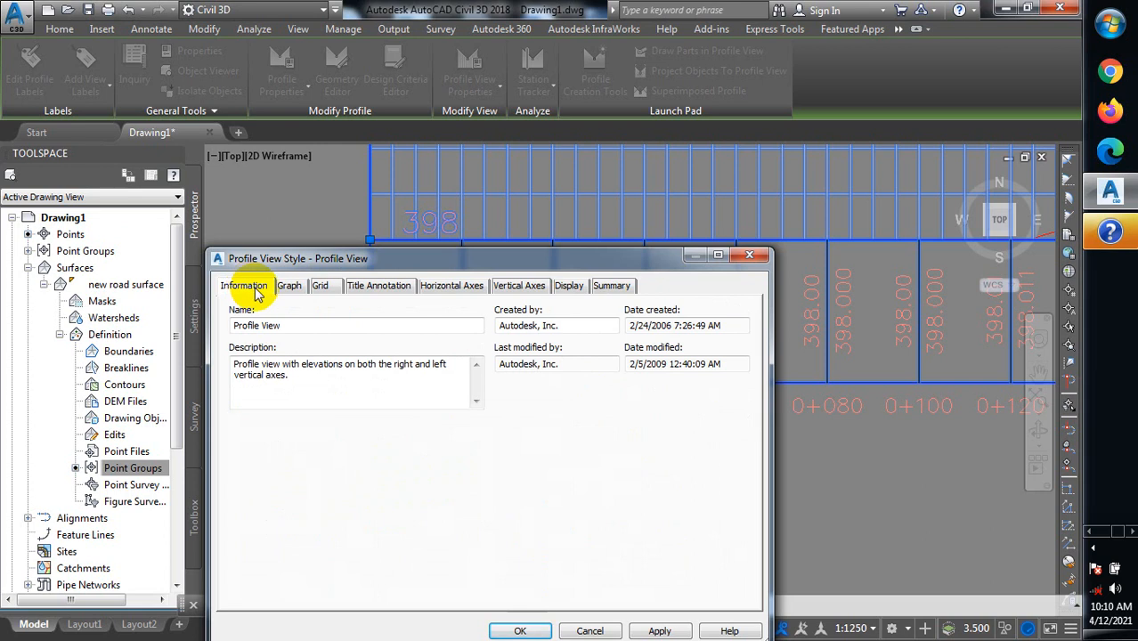
pyautogui.click(323, 296)
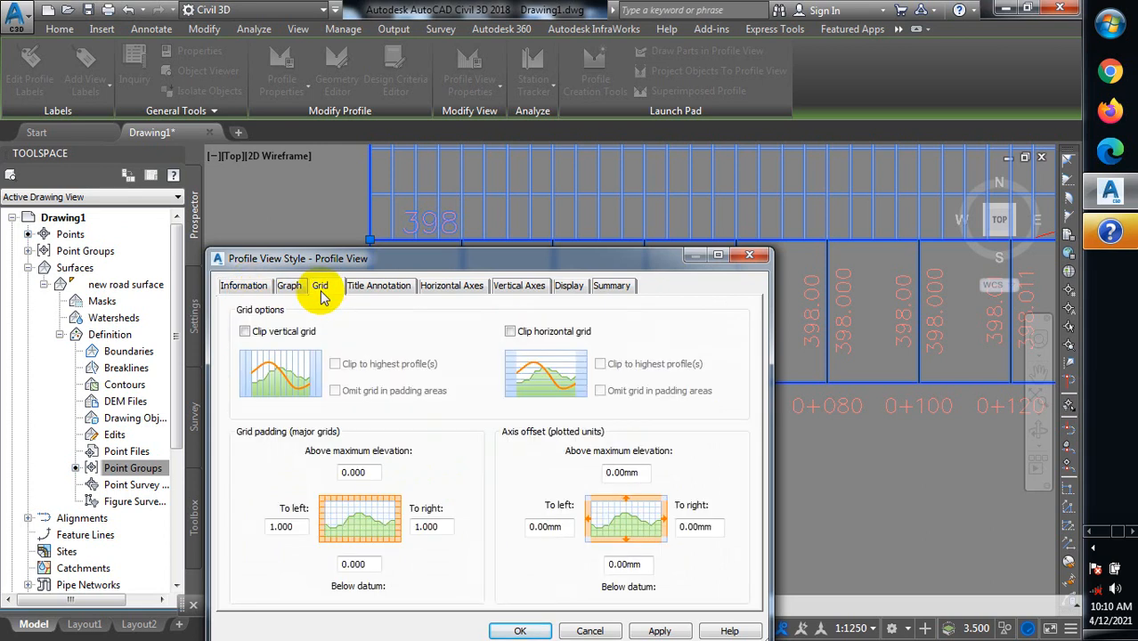
# Apply the profile view style changes and close the style dialog.
pyautogui.moveTo(584, 262); pyautogui.dragTo(566, 207)
pyautogui.click(643, 579)
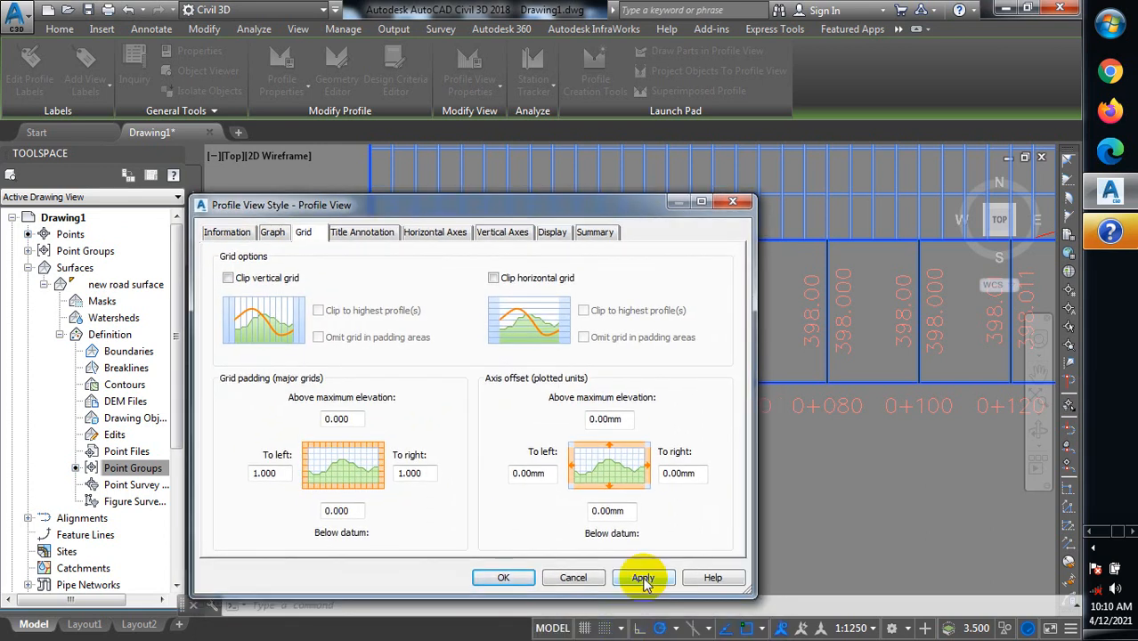
pyautogui.click(504, 577)
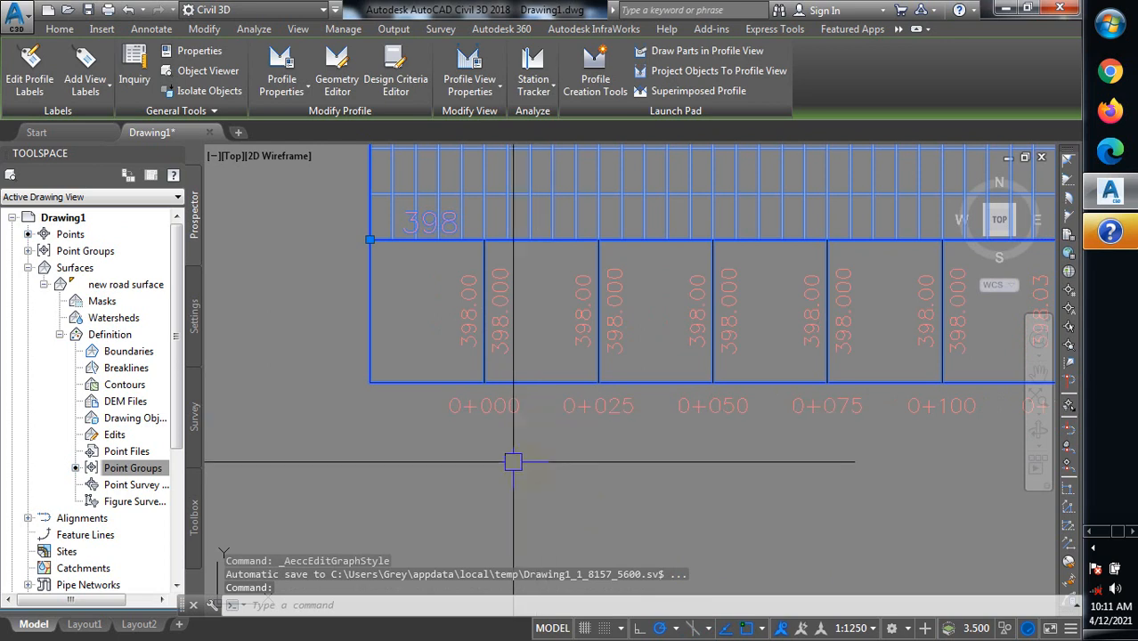
# Examine the overall extent of the profile view and the elevation labels along its right vertical axis.
pyautogui.scroll(-6, 508, 452)
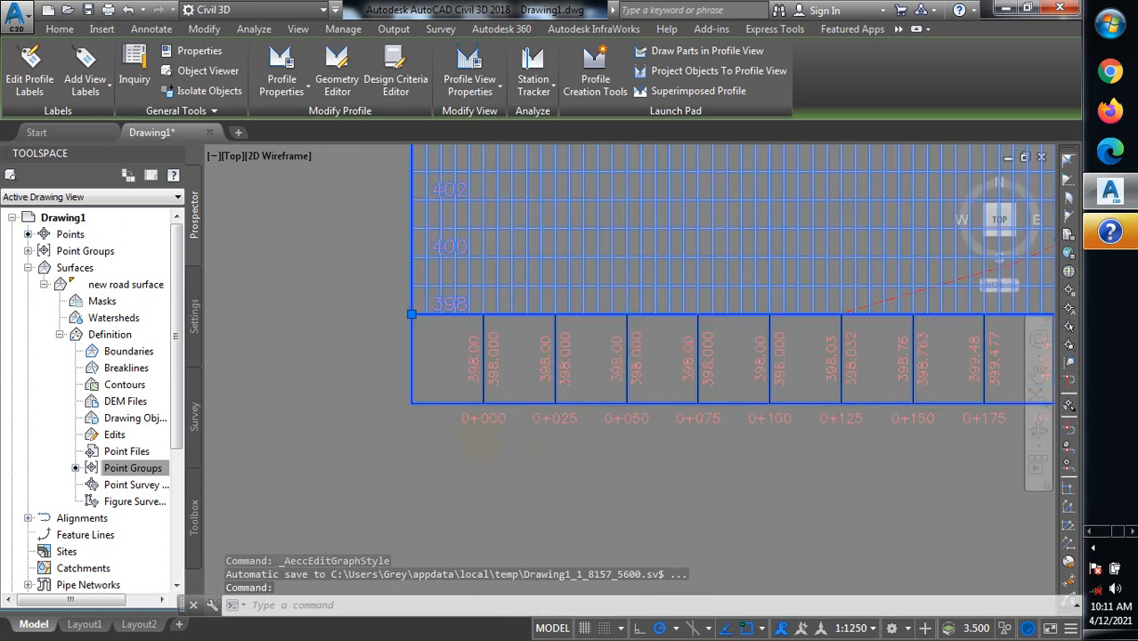
pyautogui.scroll(-5, 492, 436)
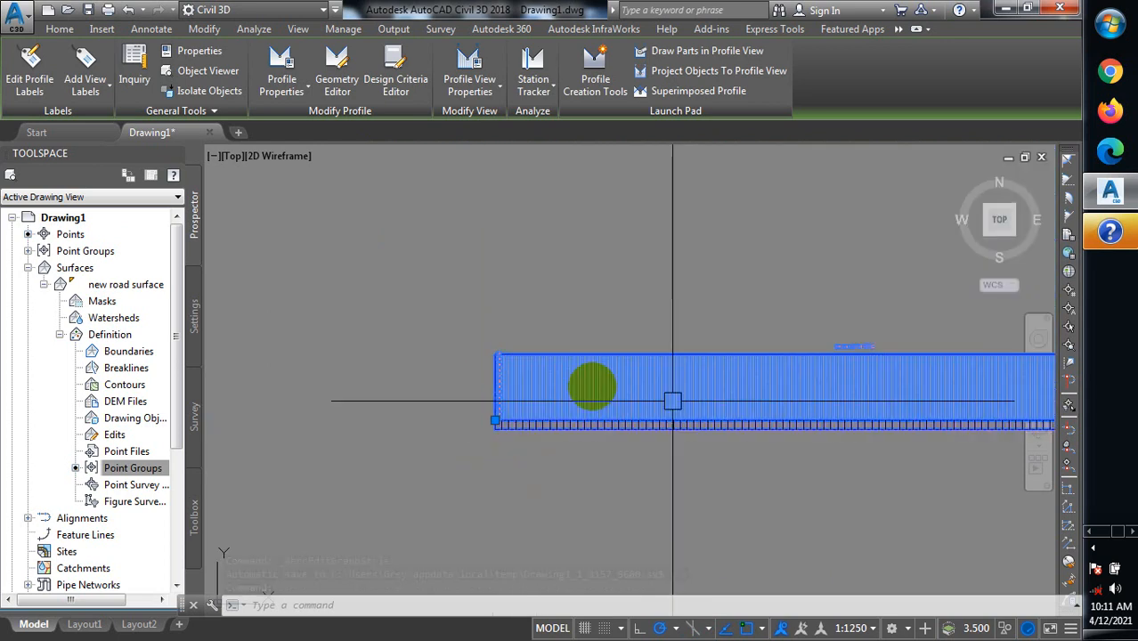
pyautogui.scroll(2, 868, 392)
pyautogui.scroll(5, 739, 379)
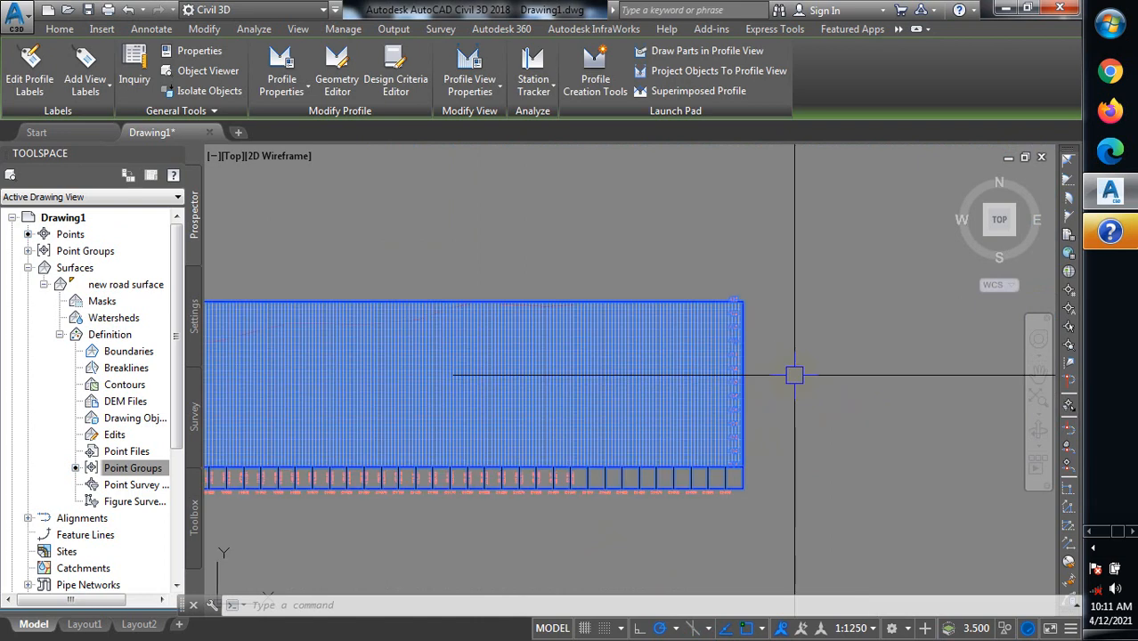
pyautogui.scroll(2, 676, 303)
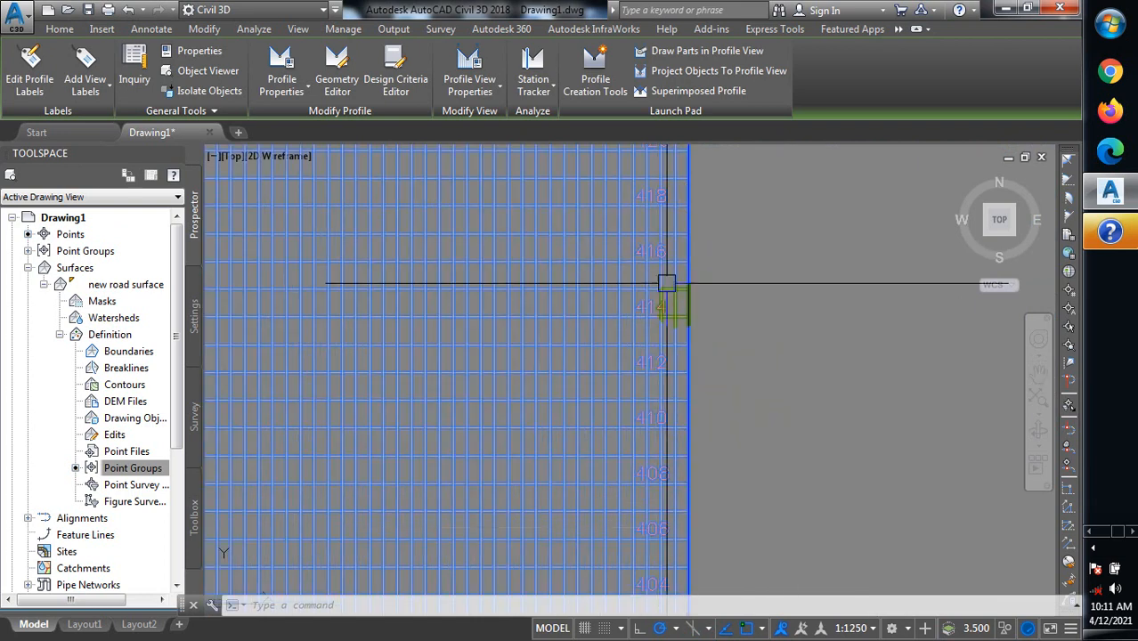
pyautogui.scroll(-2, 716, 327)
pyautogui.scroll(4, 710, 456)
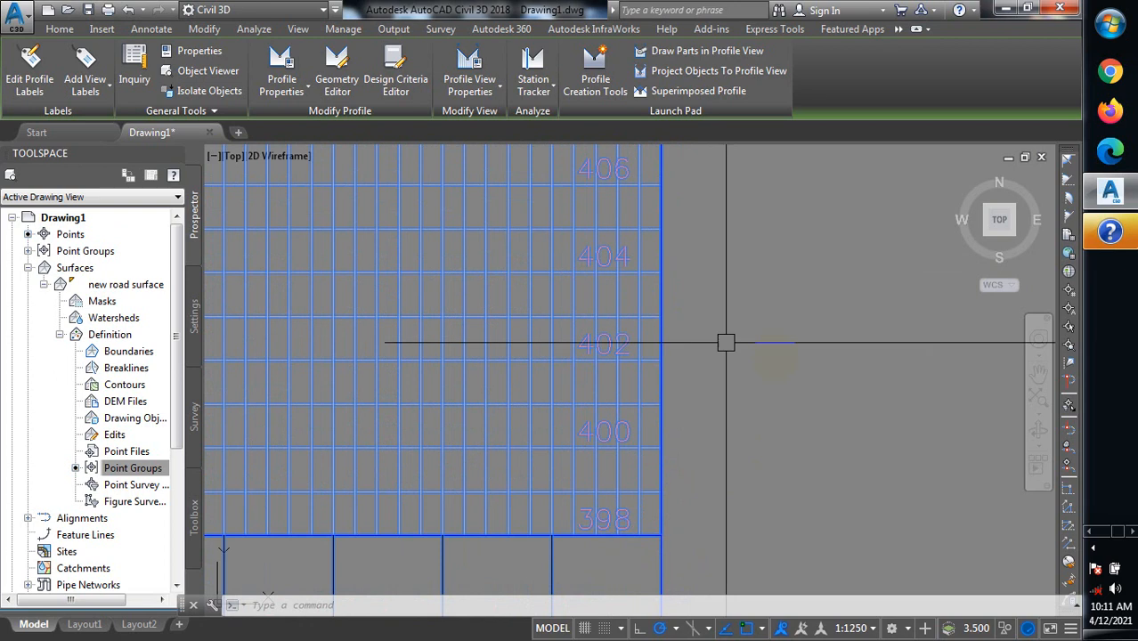
pyautogui.scroll(-4, 809, 374)
pyautogui.scroll(-3, 812, 375)
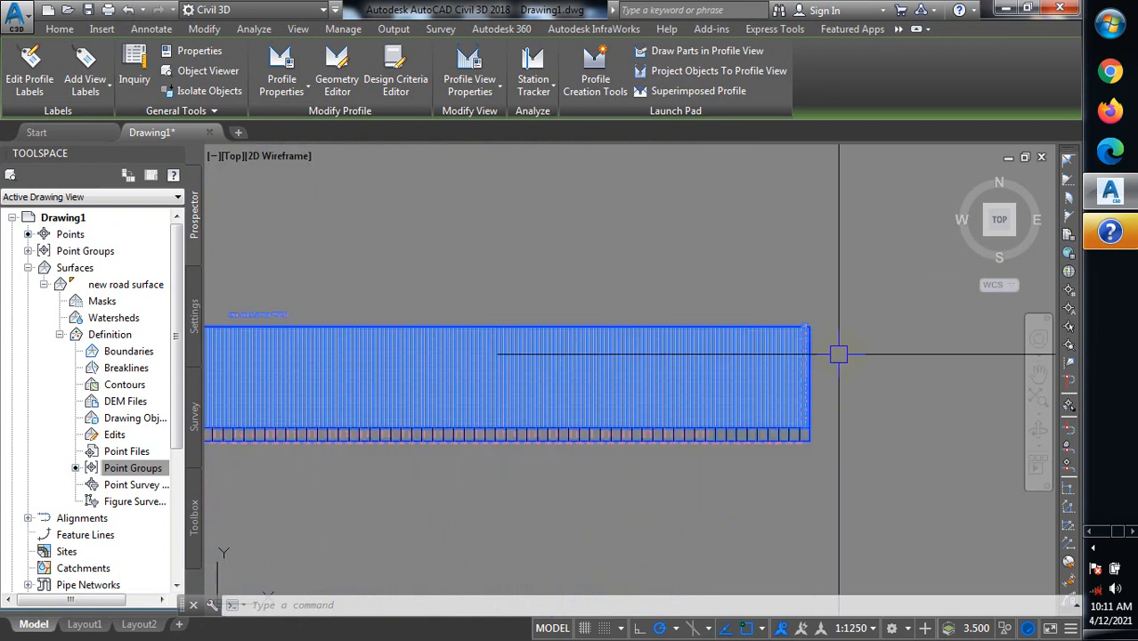
pyautogui.scroll(-2, 838, 355)
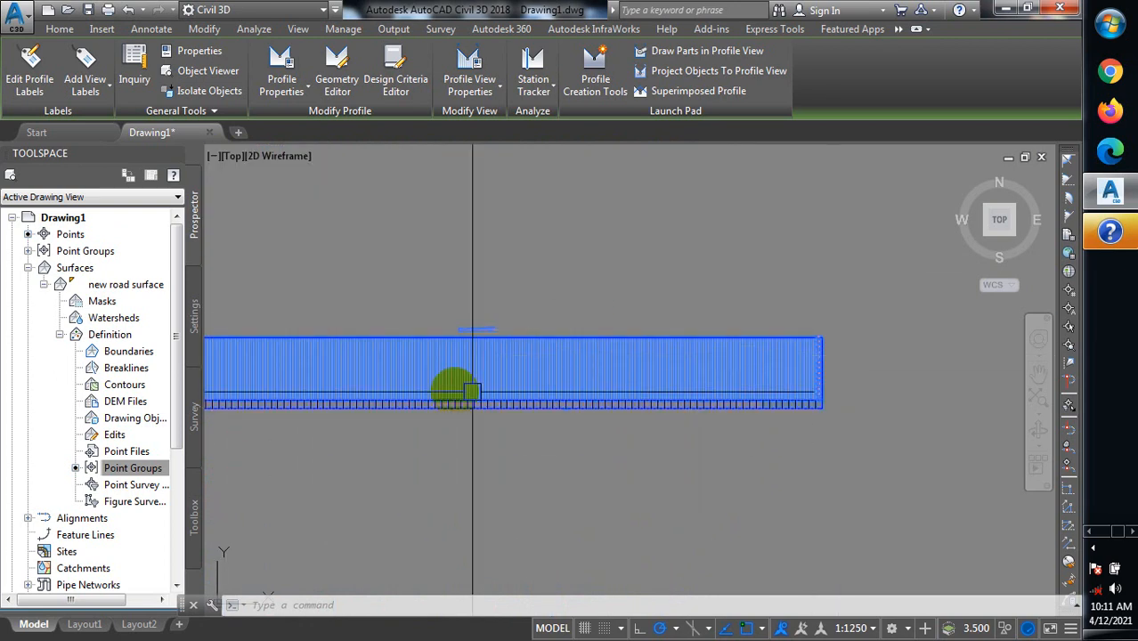
# Examine the station and elevation labels in the data band beneath the profile view, starting from station 0+000.
pyautogui.scroll(5, 323, 392)
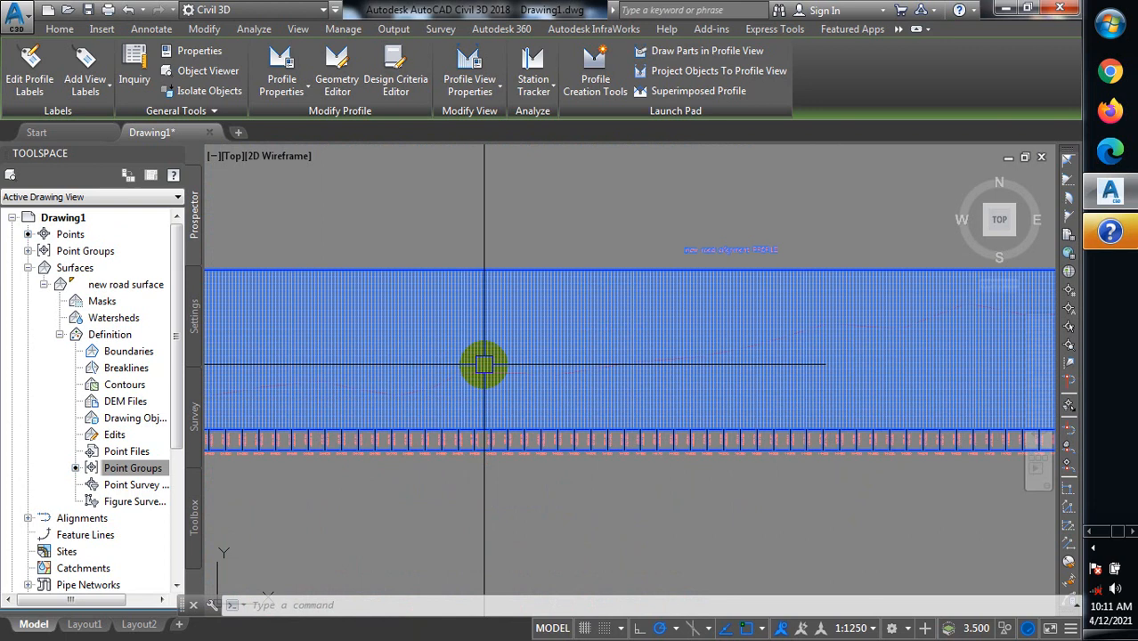
pyautogui.scroll(5, 488, 369)
pyautogui.scroll(-5, 526, 371)
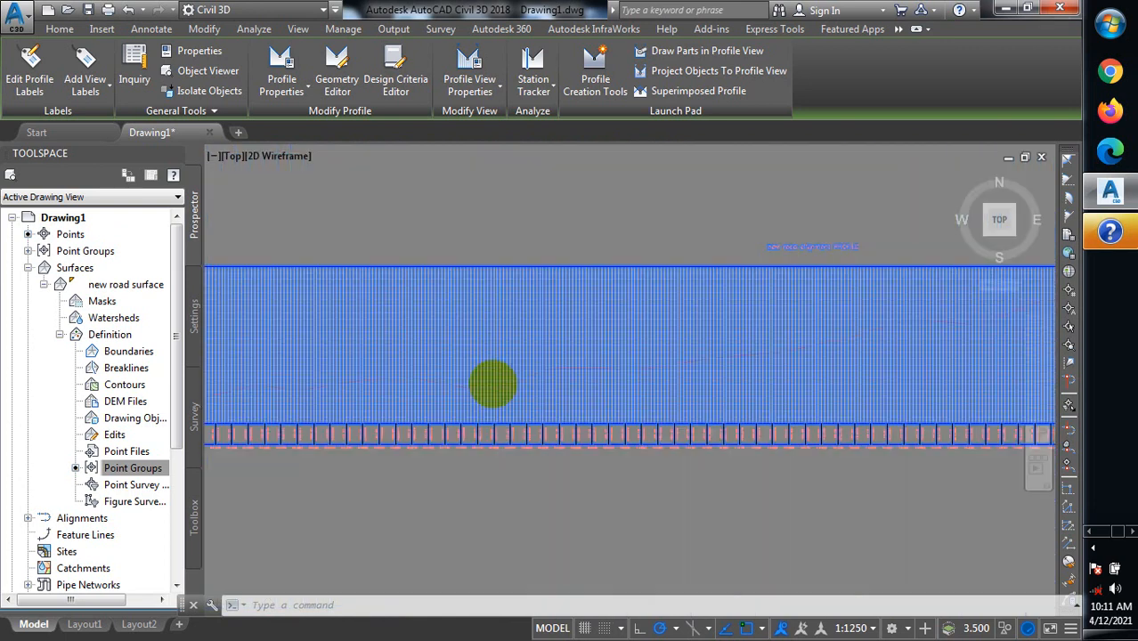
pyautogui.scroll(-2, 501, 407)
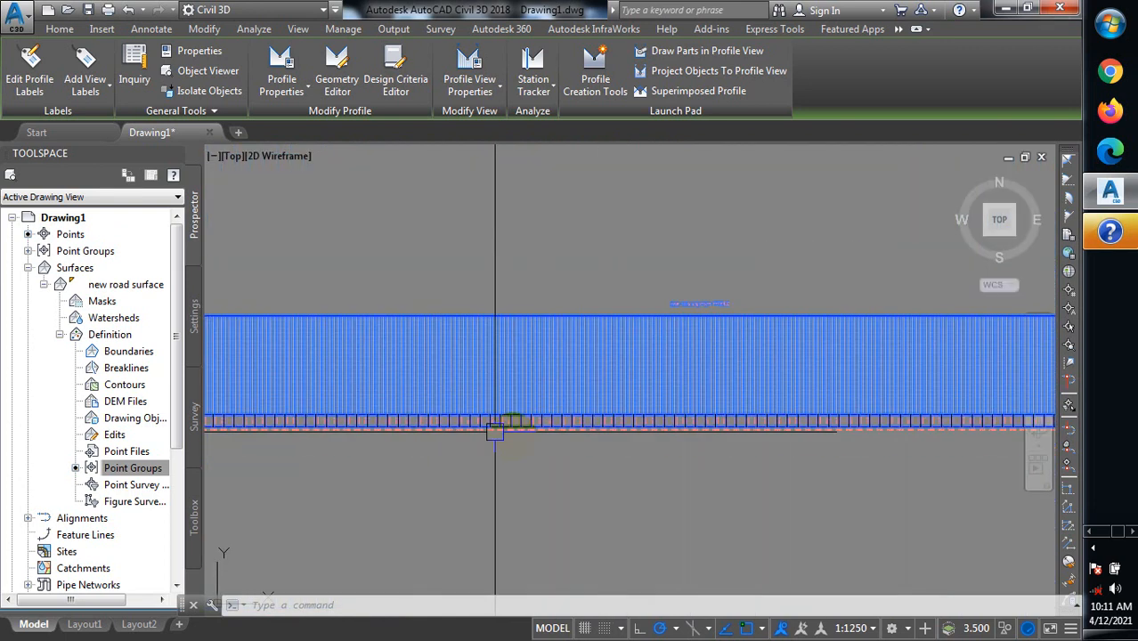
pyautogui.scroll(-1, 511, 444)
pyautogui.scroll(6, 316, 440)
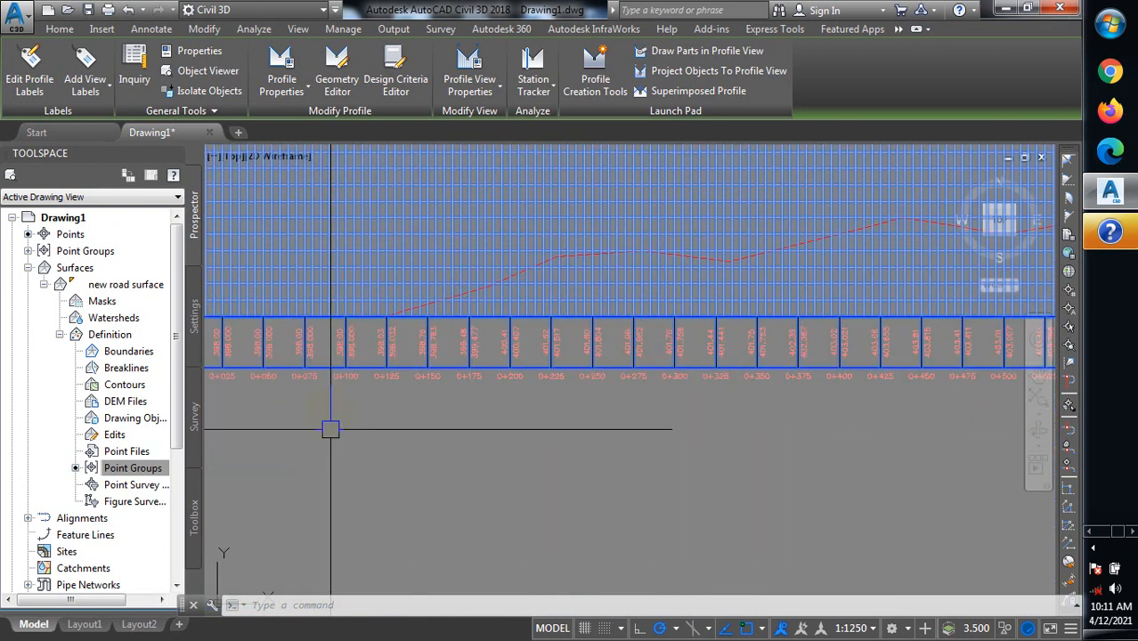
pyautogui.scroll(2, 323, 323)
pyautogui.scroll(-4, 610, 397)
pyautogui.scroll(2, 345, 381)
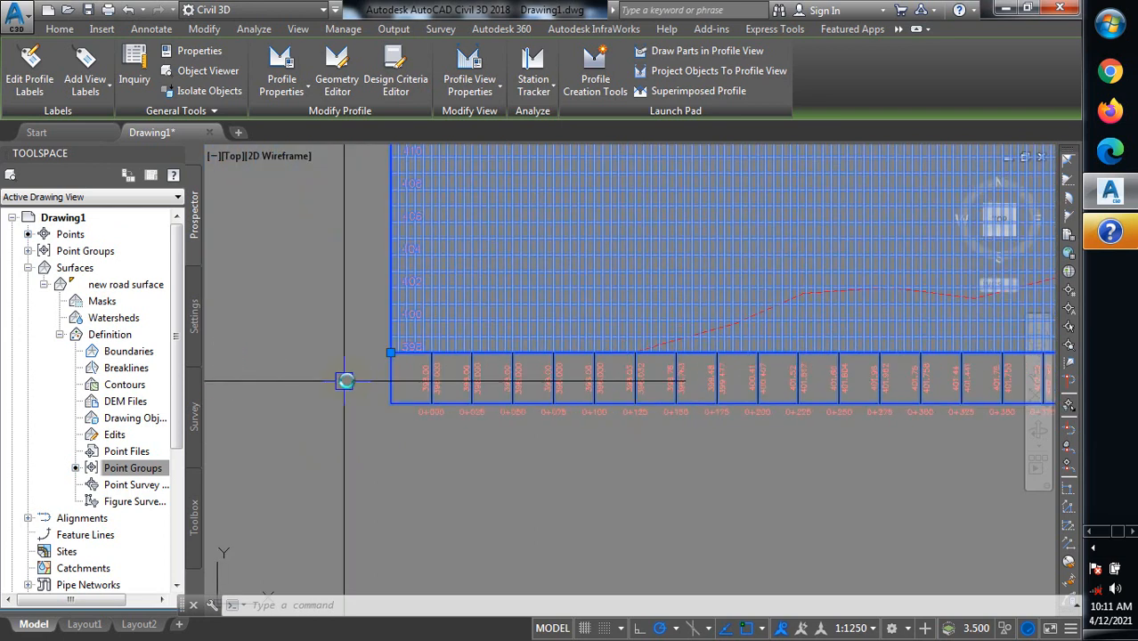
pyautogui.scroll(4, 349, 381)
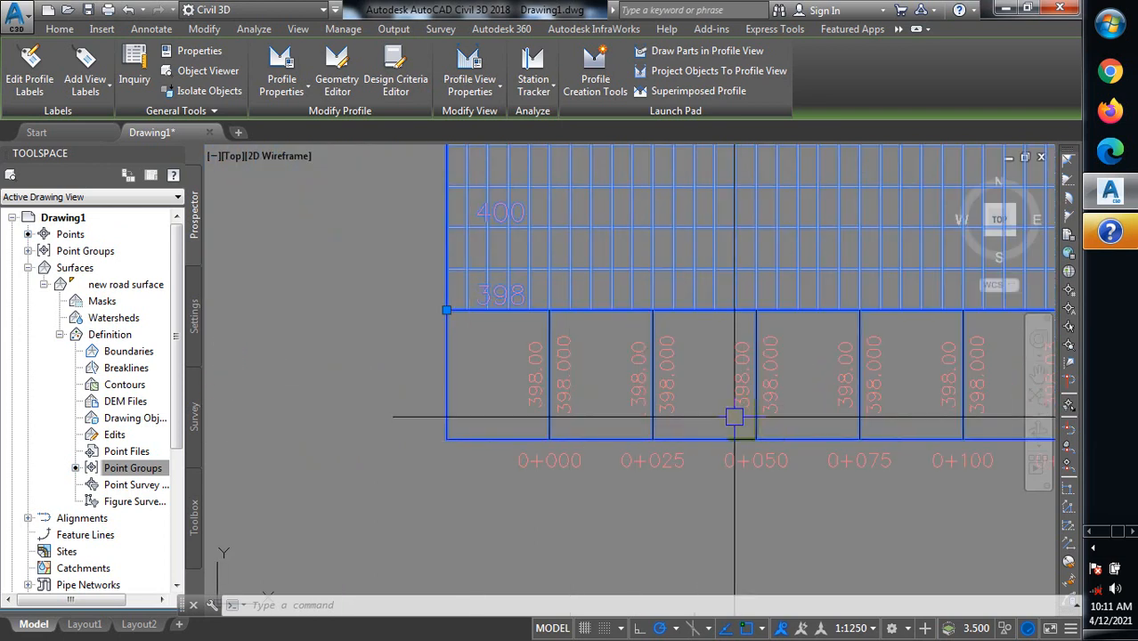
pyautogui.scroll(2, 959, 436)
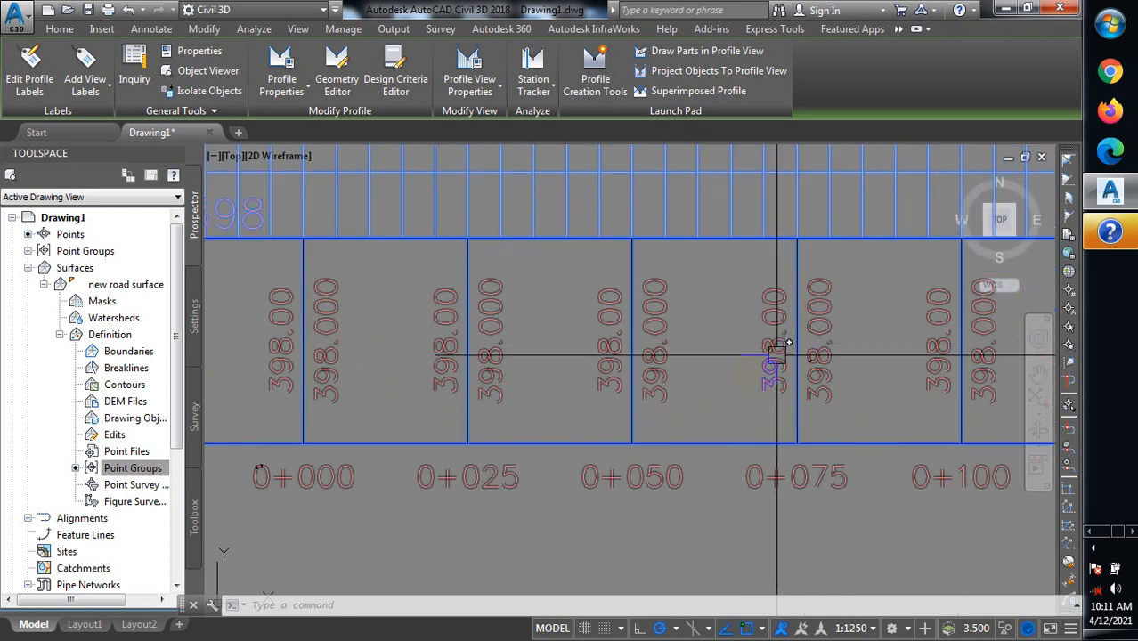
pyautogui.scroll(-5, 691, 391)
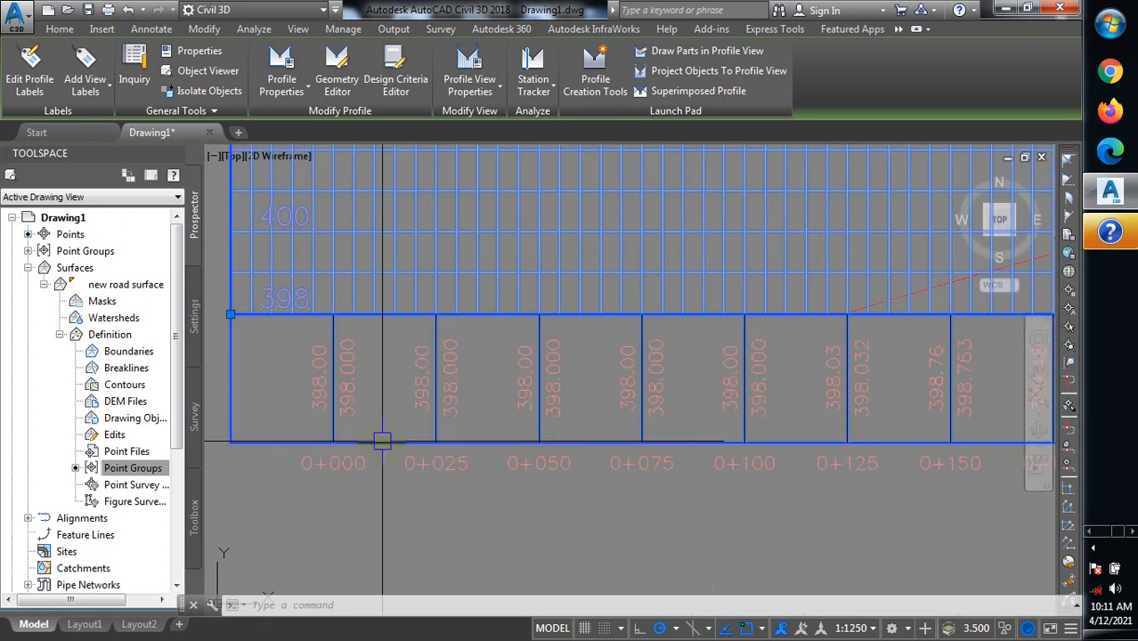
pyautogui.scroll(3, 501, 458)
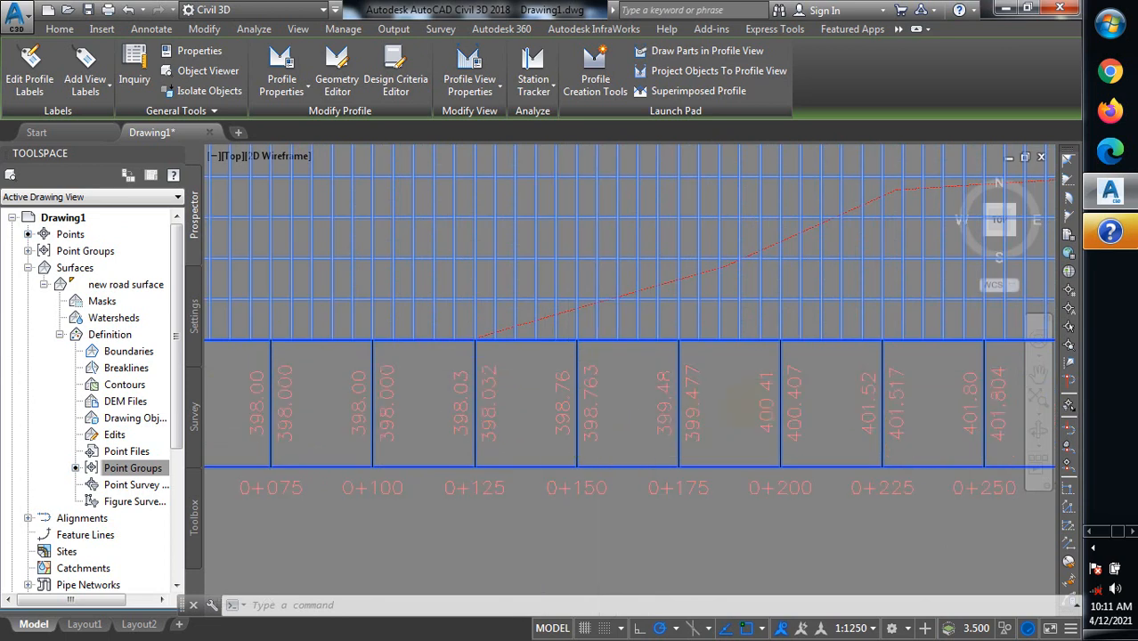
pyautogui.scroll(-4, 728, 401)
pyautogui.scroll(-3, 322, 472)
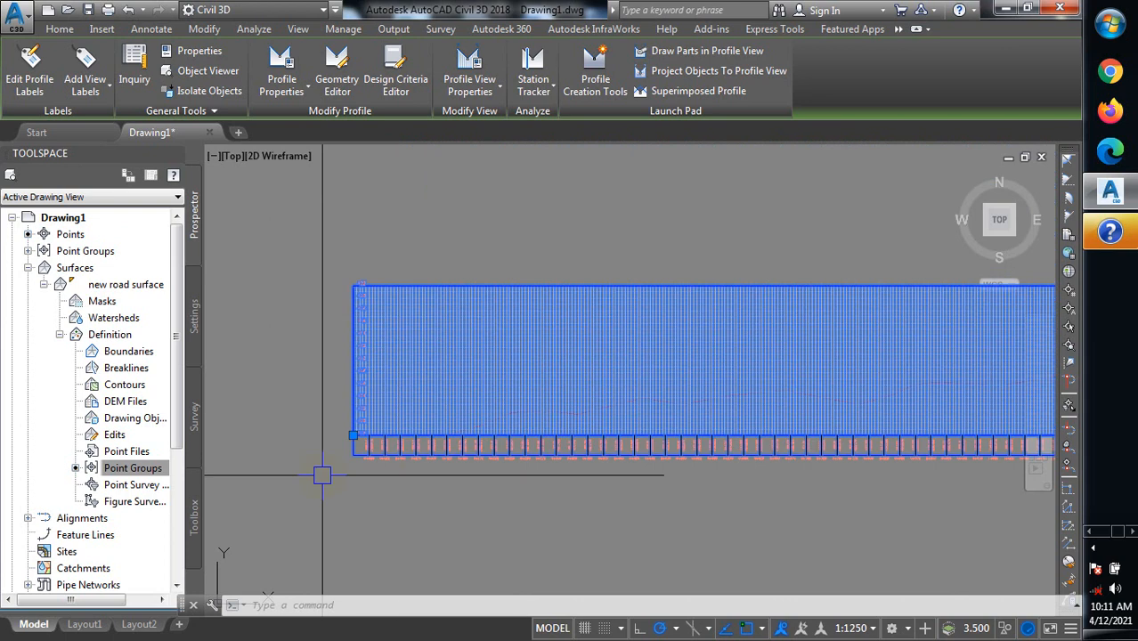
pyautogui.scroll(1, 339, 461)
pyautogui.rightClick(361, 431)
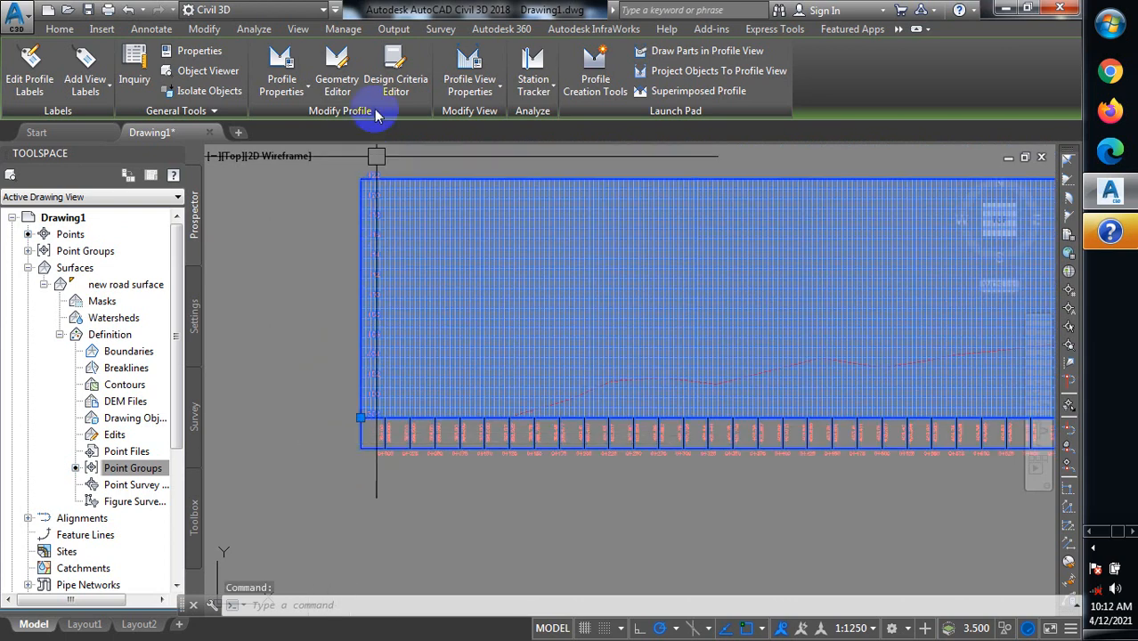
pyautogui.click(283, 92)
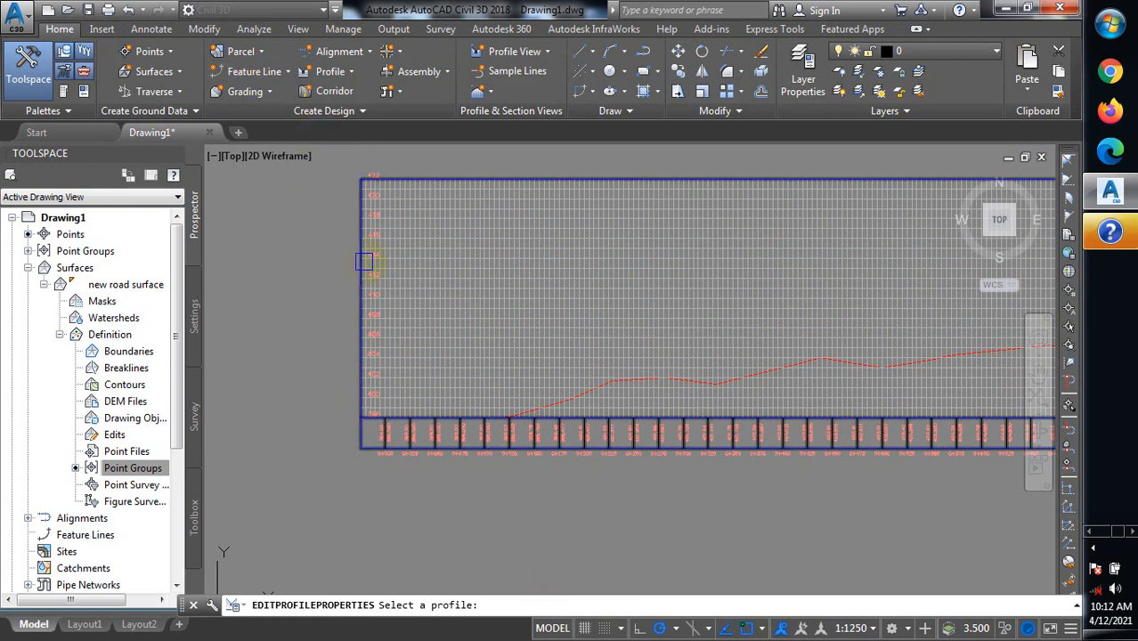
pyautogui.click(369, 255)
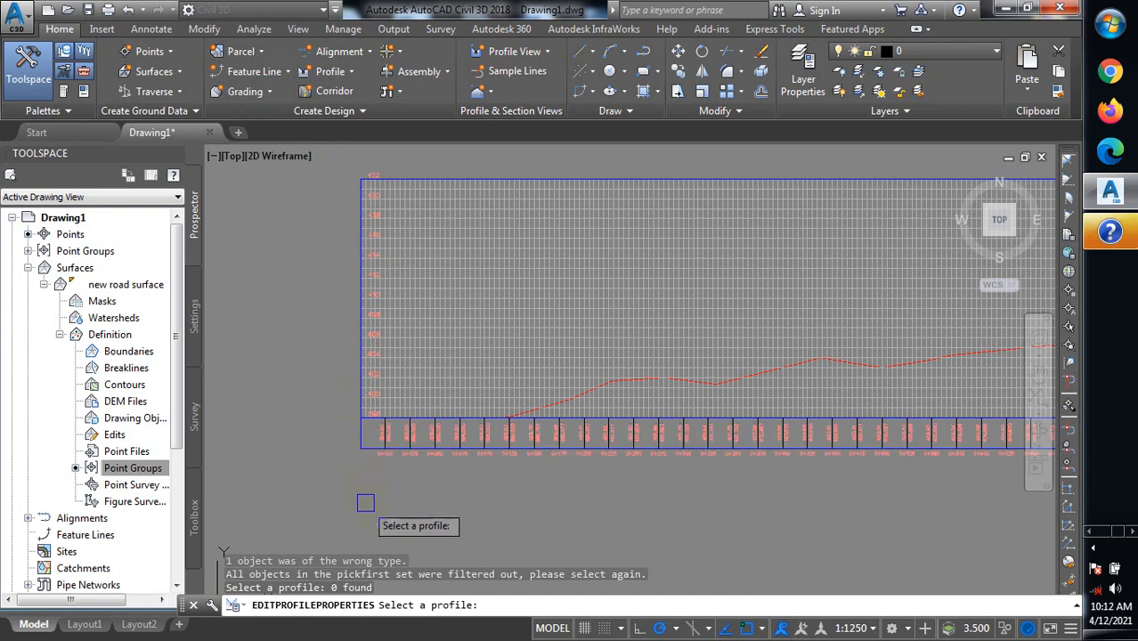
pyautogui.press('Escape')
# Try to edit the profile style by picking the profile at the start of the profile view, and clear the selection.
pyautogui.click(365, 396)
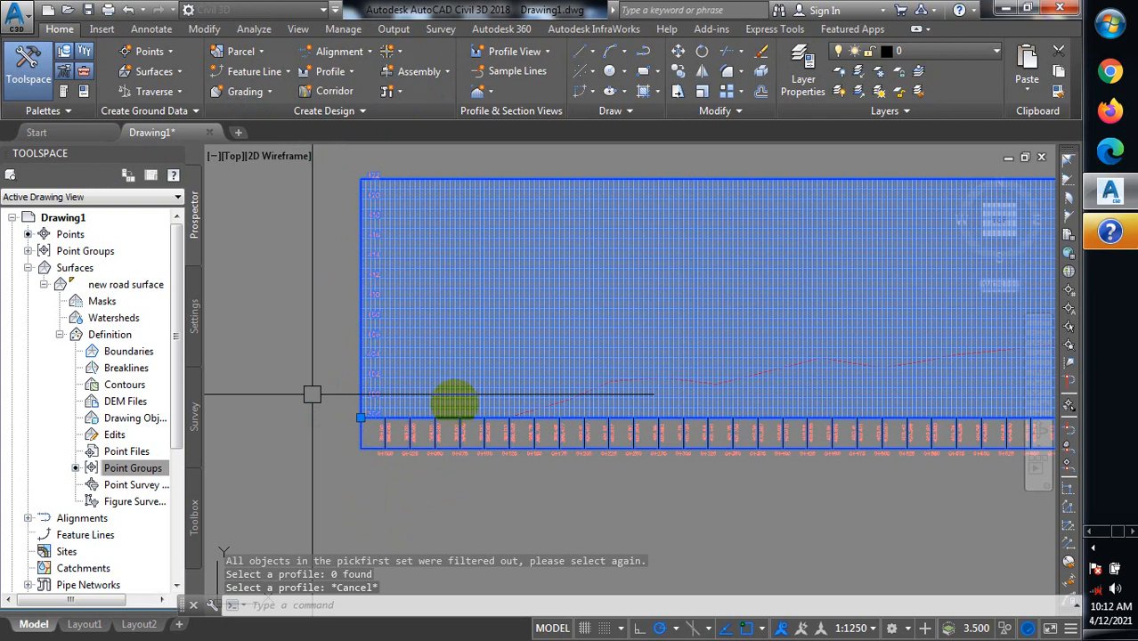
pyautogui.click(293, 92)
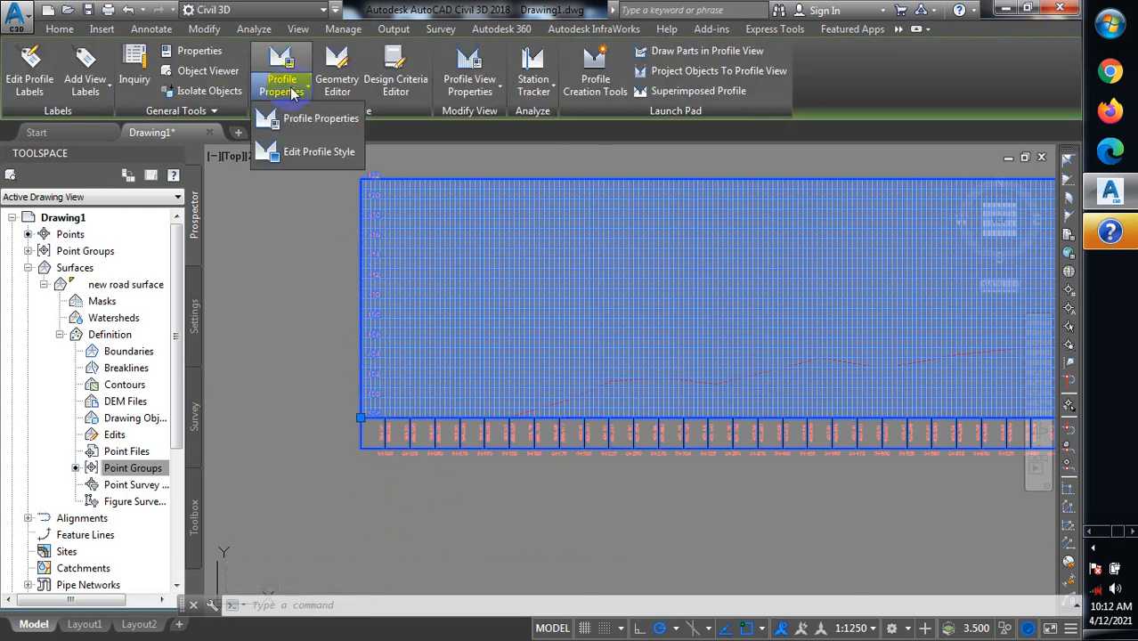
pyautogui.click(297, 153)
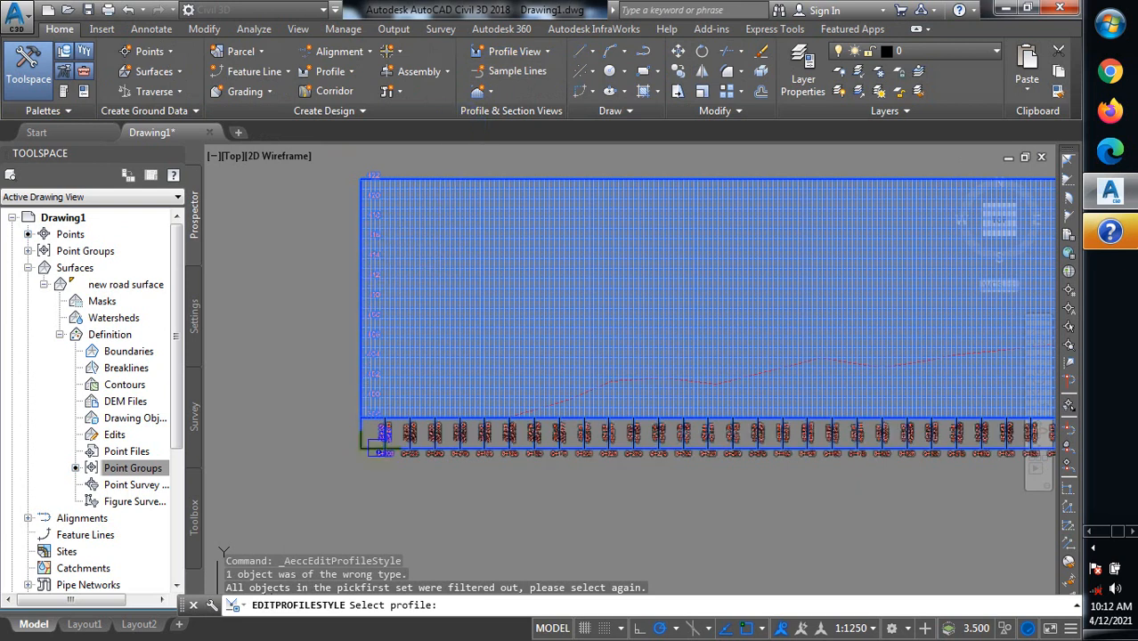
pyautogui.scroll(4, 382, 445)
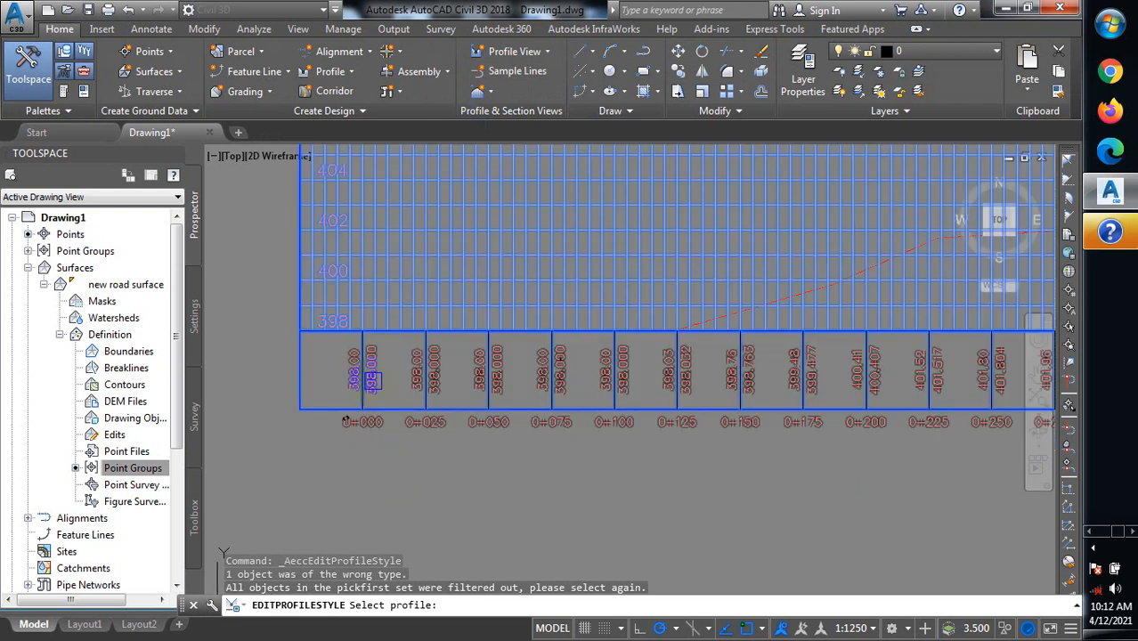
pyautogui.click(370, 453)
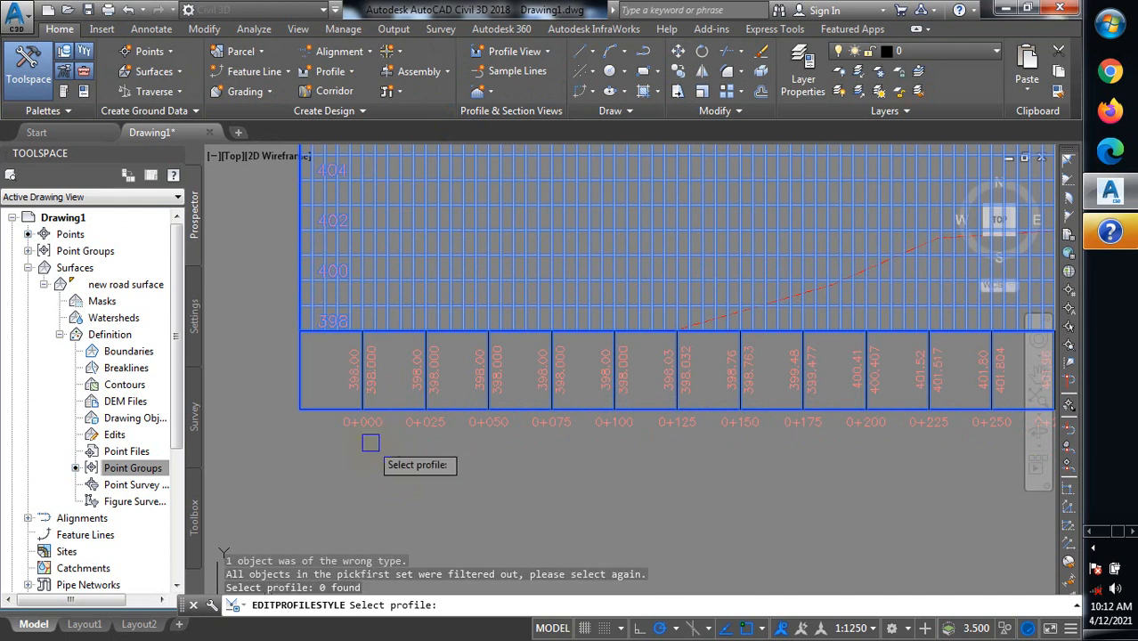
pyautogui.click(295, 333)
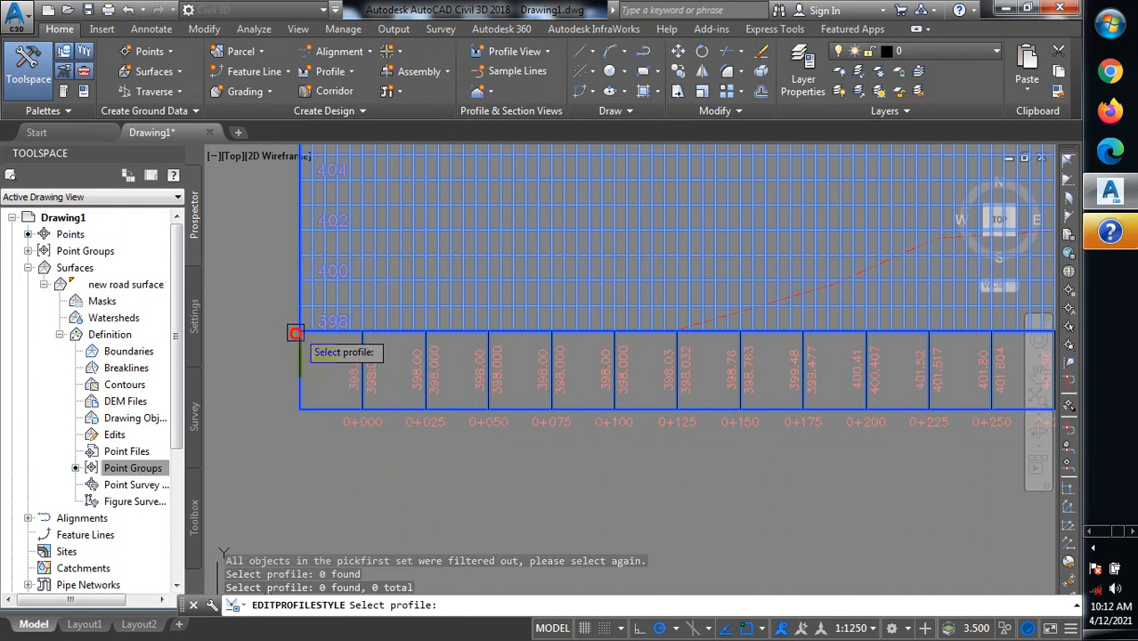
pyautogui.press('Return')
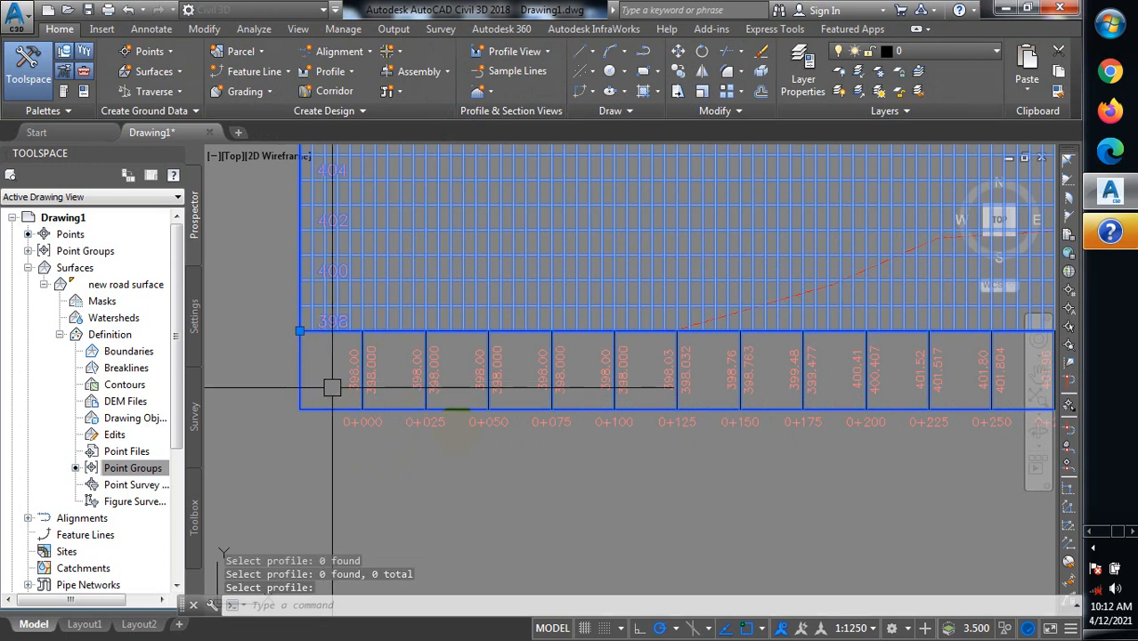
pyautogui.click(331, 387)
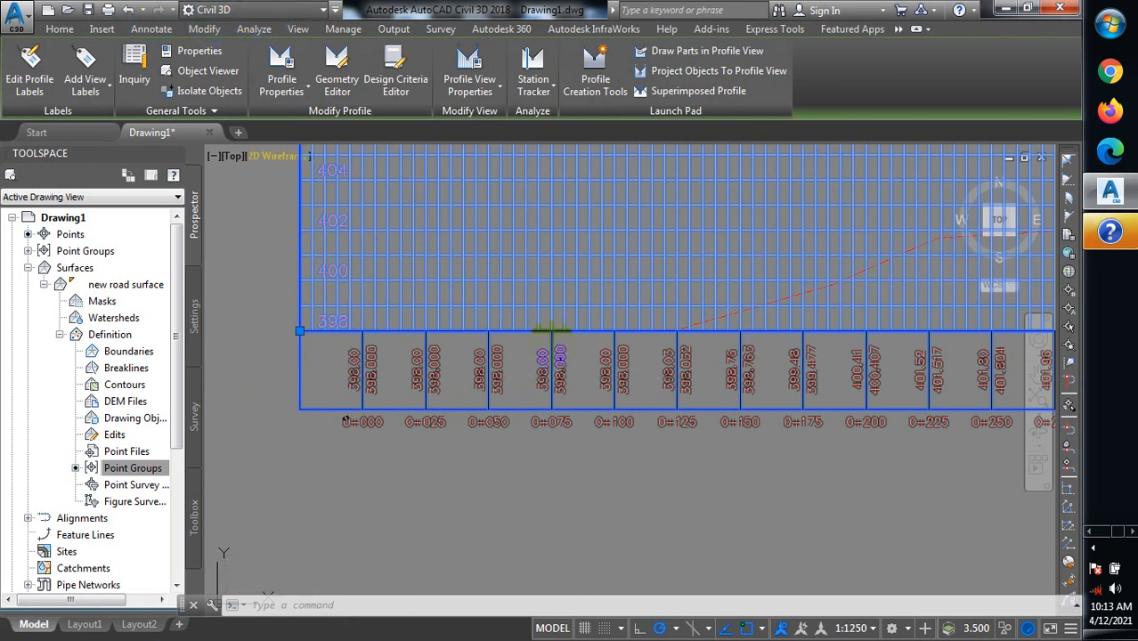
pyautogui.press('Escape')
pyautogui.press('Escape')
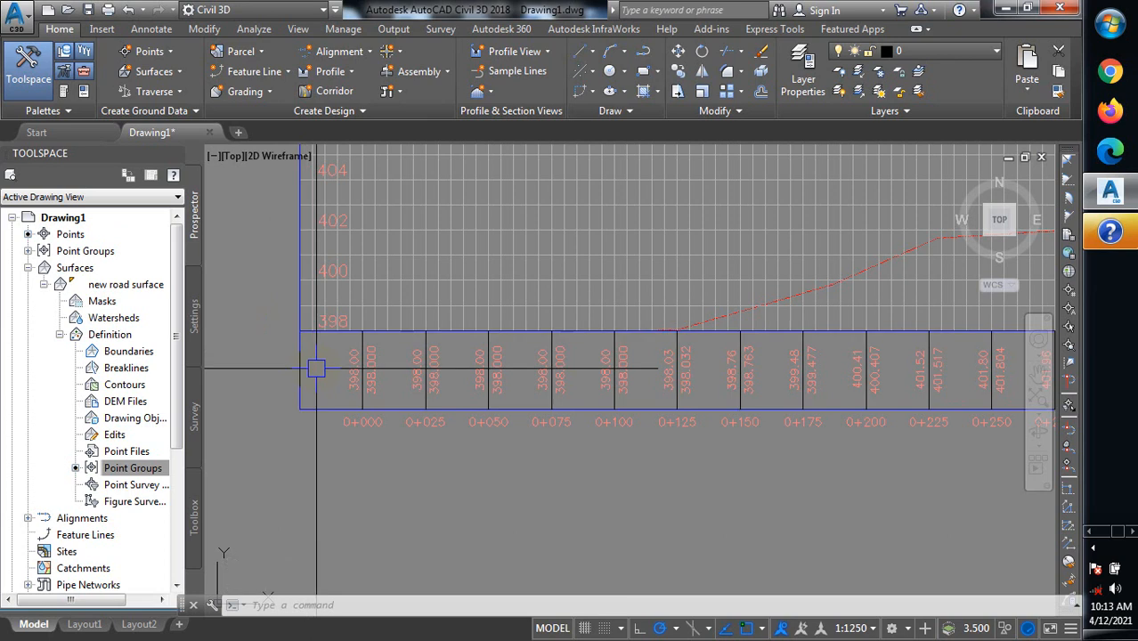
# Review the information, station, elevation, profile, band and hatch settings in the profile view's properties, and close them without changes.
pyautogui.click(297, 354)
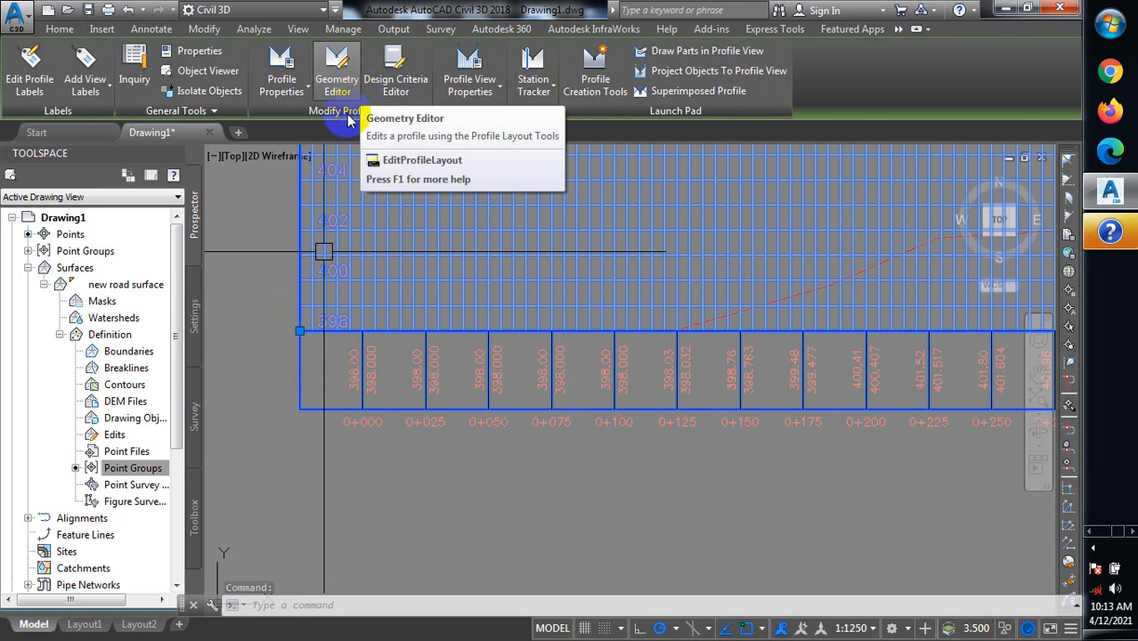
pyautogui.click(308, 92)
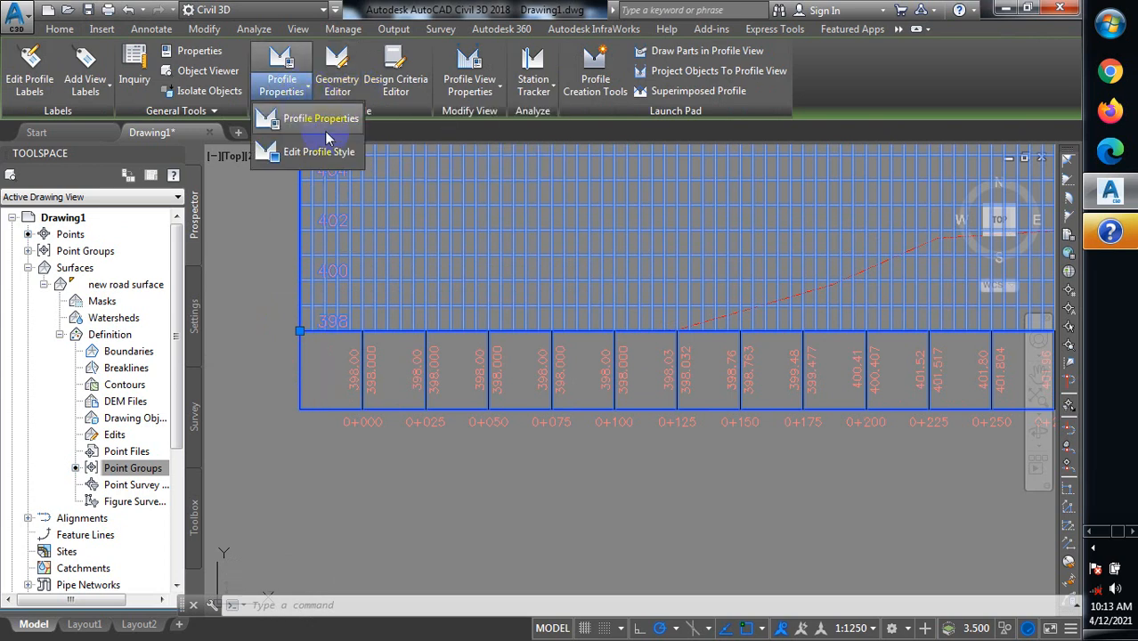
pyautogui.click(304, 87)
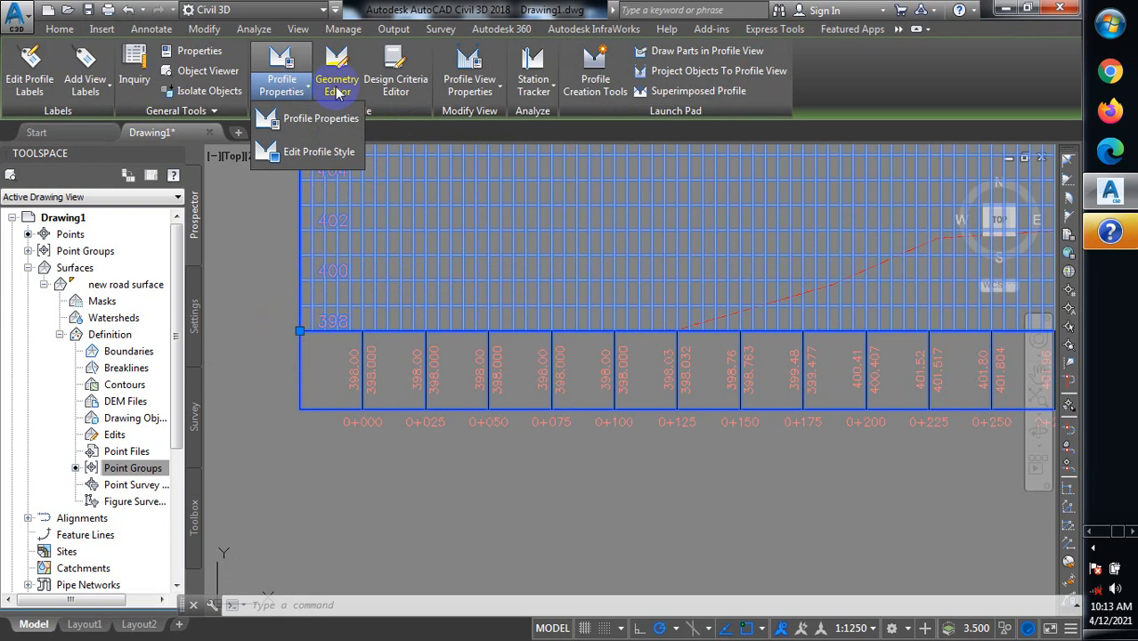
pyautogui.click(488, 89)
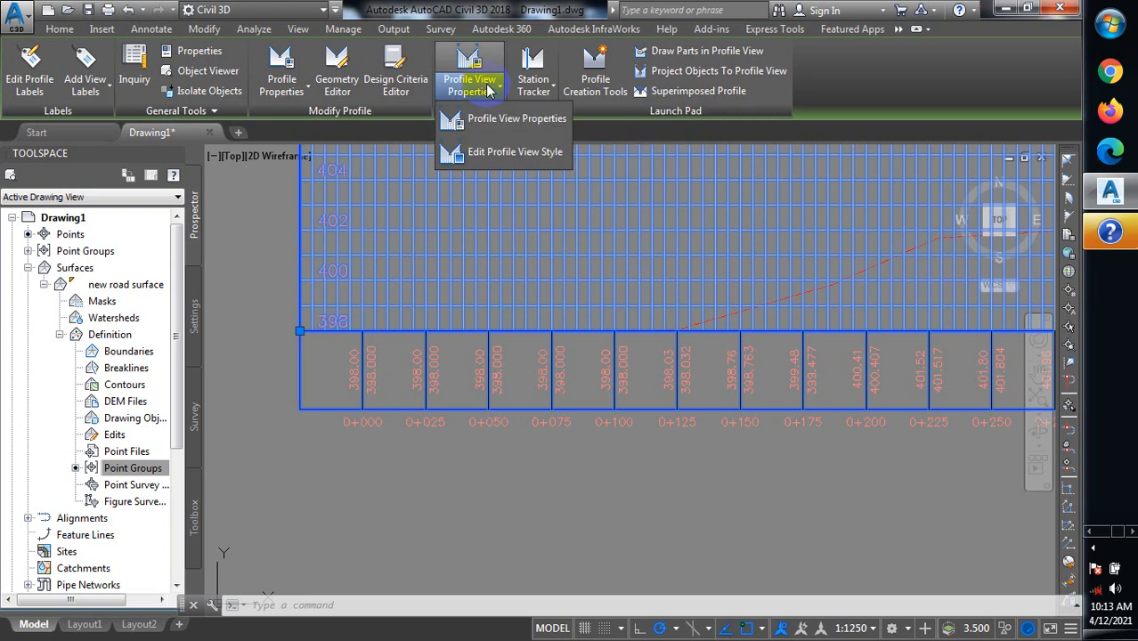
pyautogui.click(512, 127)
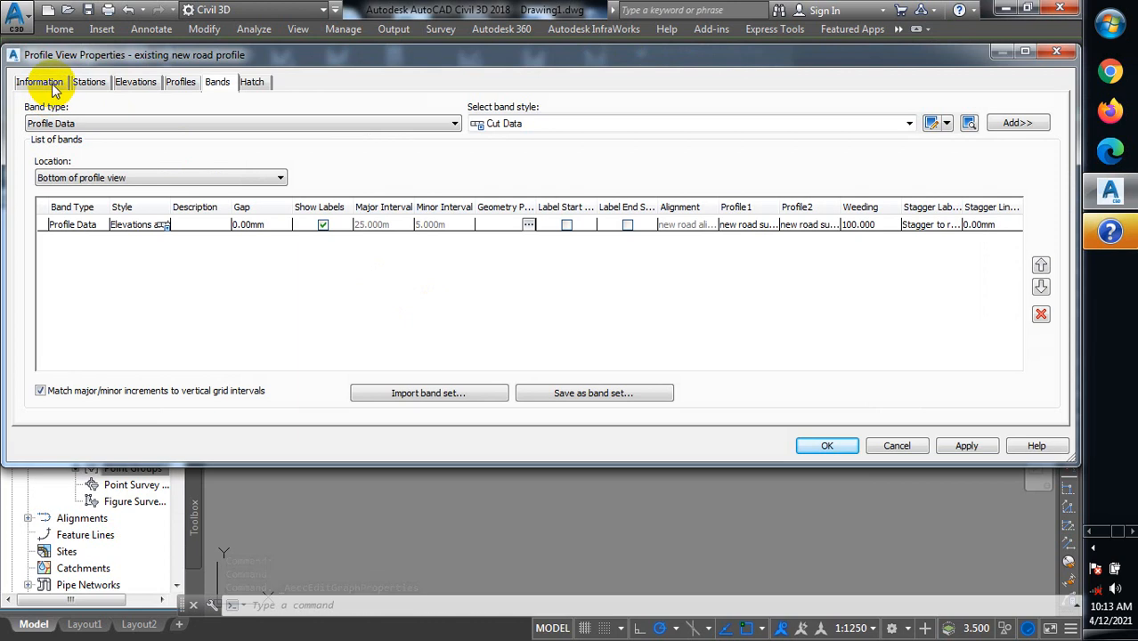
pyautogui.click(51, 84)
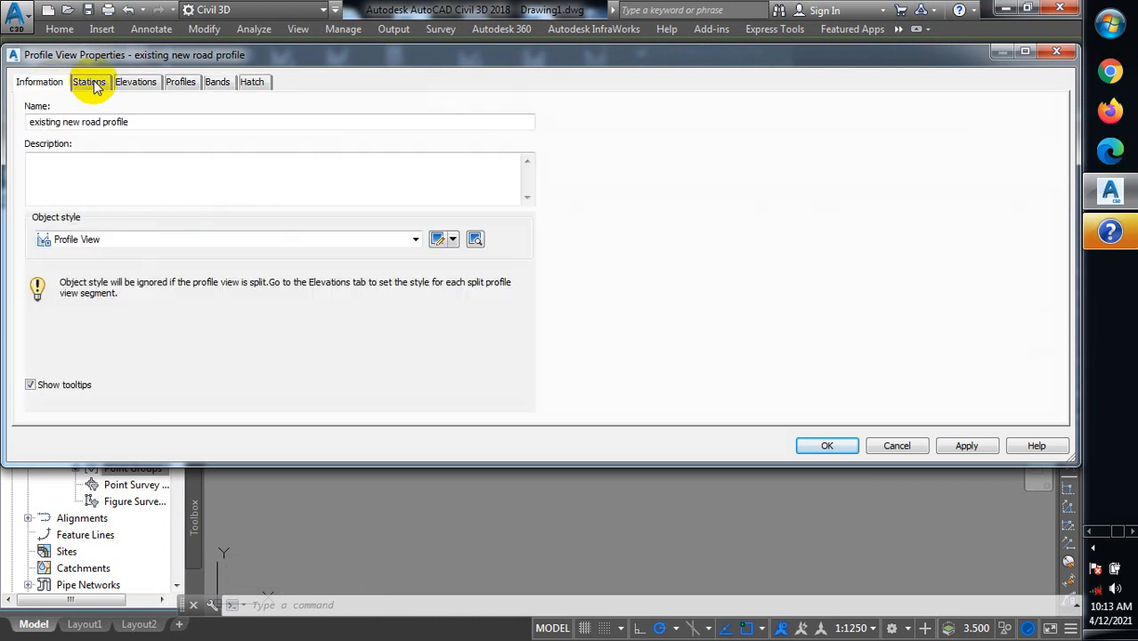
pyautogui.click(93, 85)
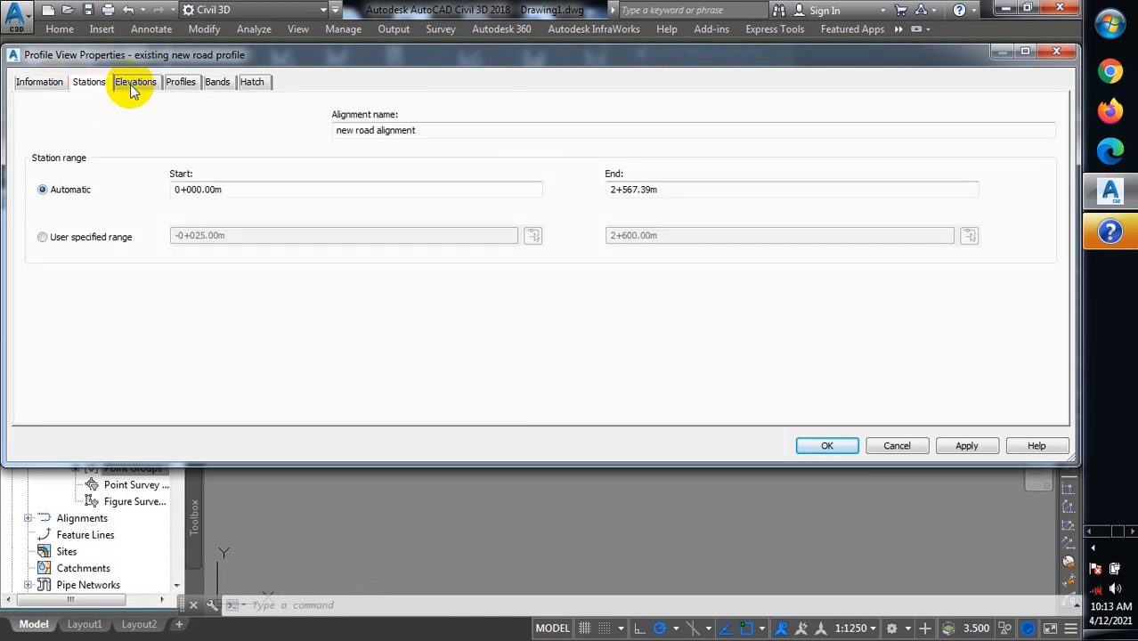
pyautogui.click(132, 85)
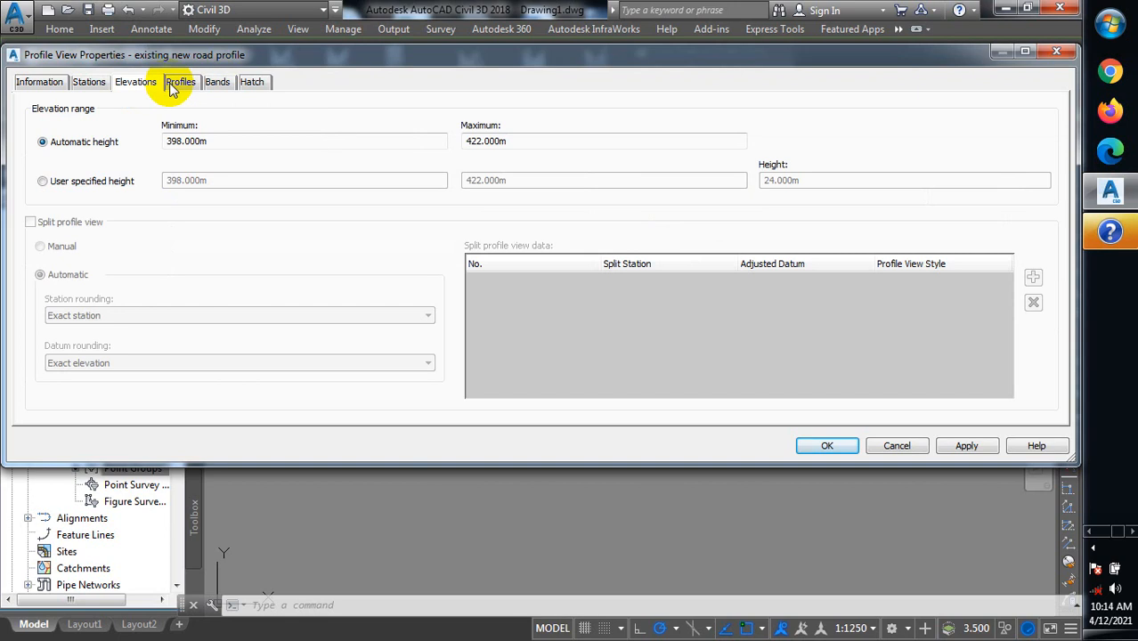
pyautogui.click(174, 87)
pyautogui.click(213, 82)
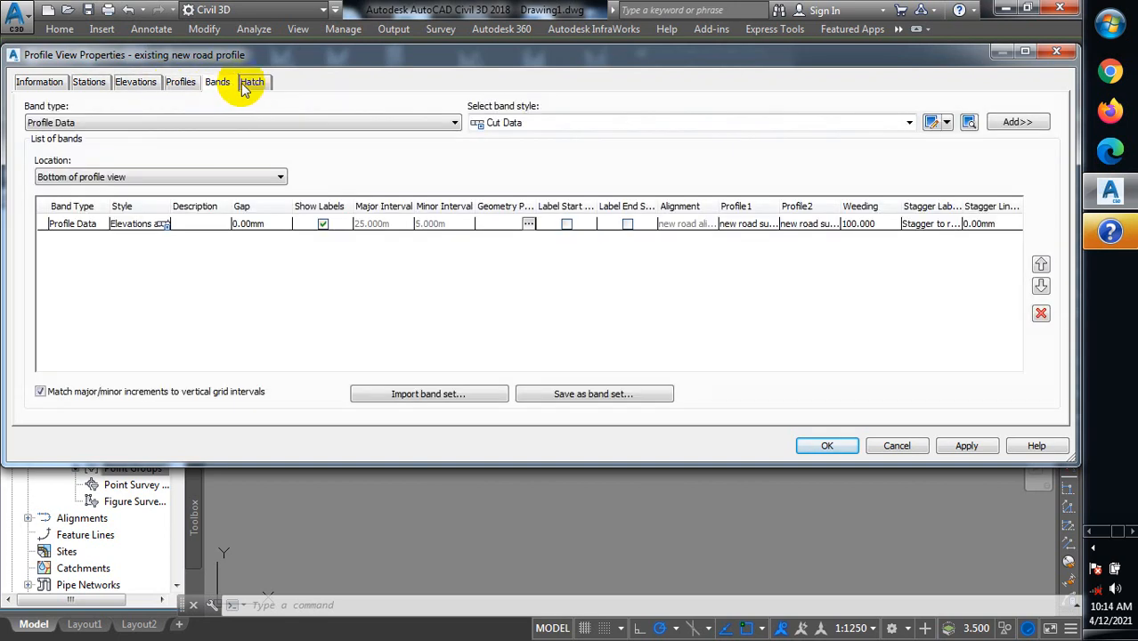
pyautogui.click(254, 83)
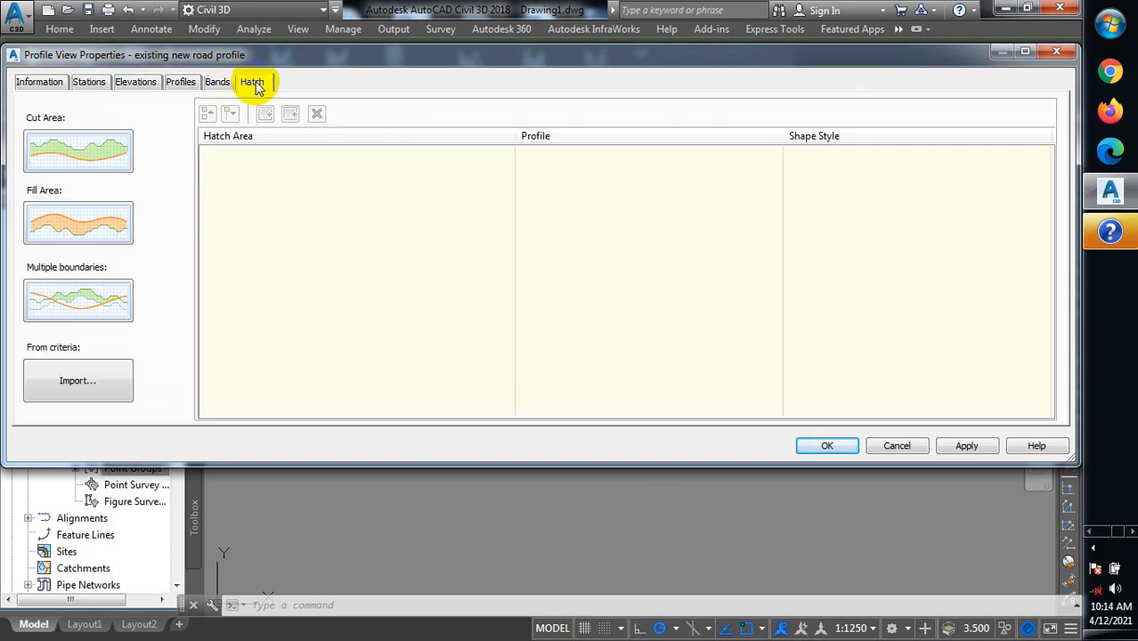
pyautogui.click(1056, 51)
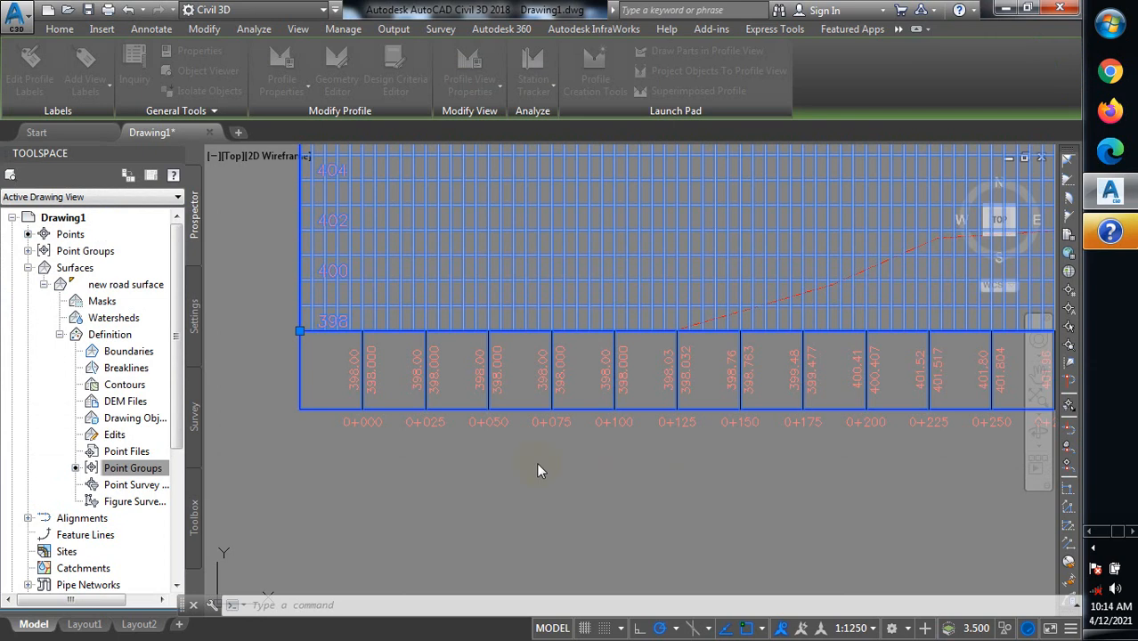
pyautogui.click(405, 463)
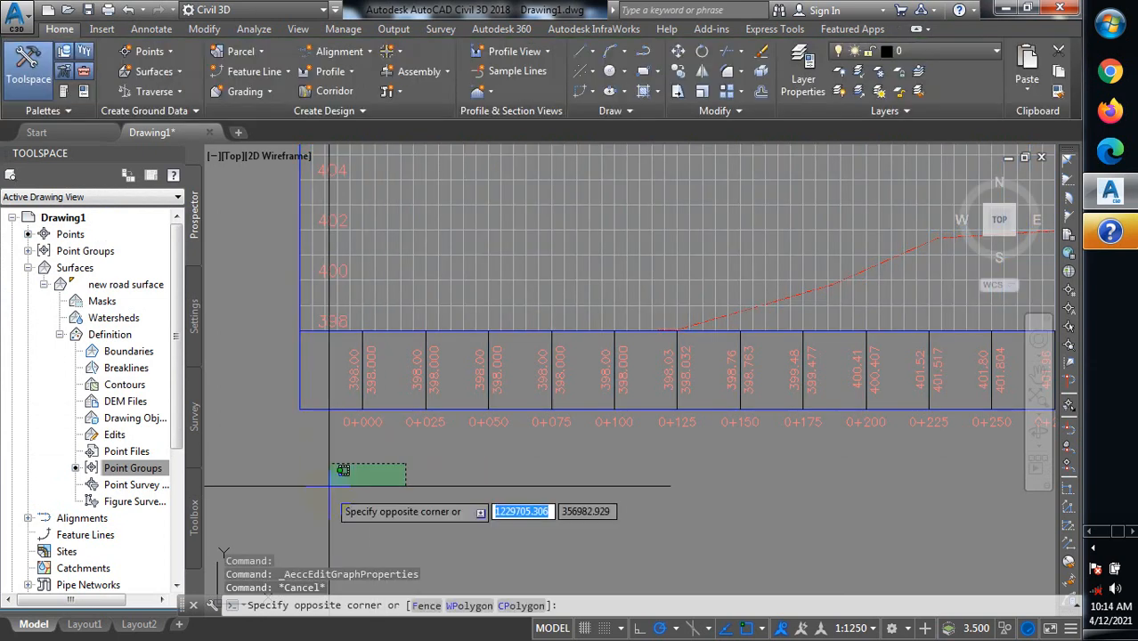
pyautogui.press('Escape')
# Examine the surface profile line along the profile view, from its start to the middle stations beneath the title.
pyautogui.scroll(-4, 554, 392)
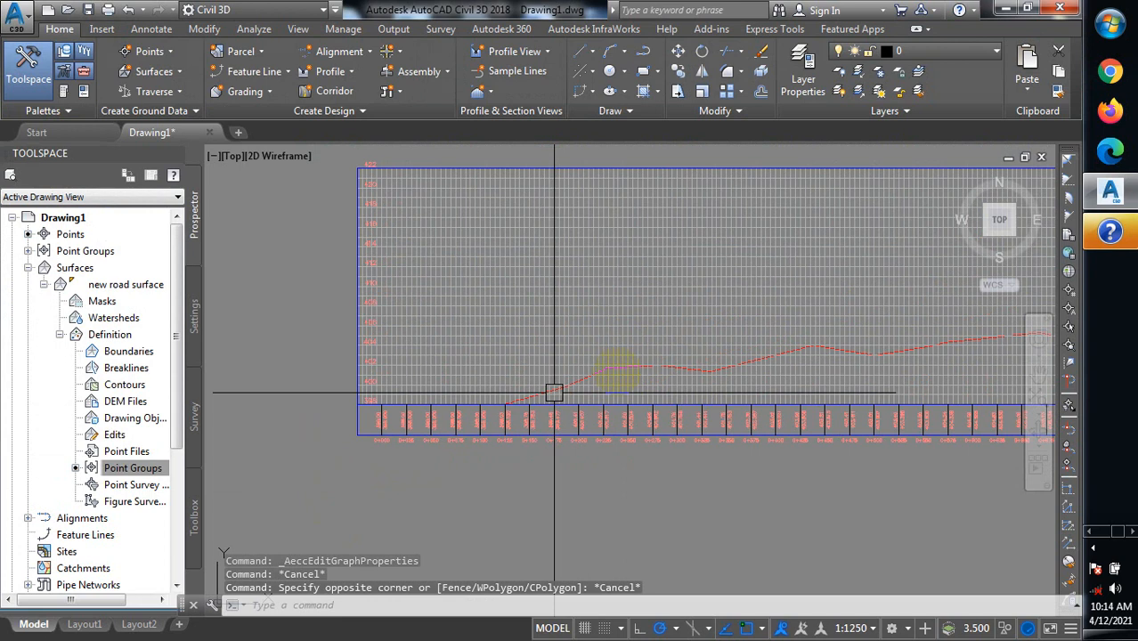
pyautogui.scroll(2, 633, 373)
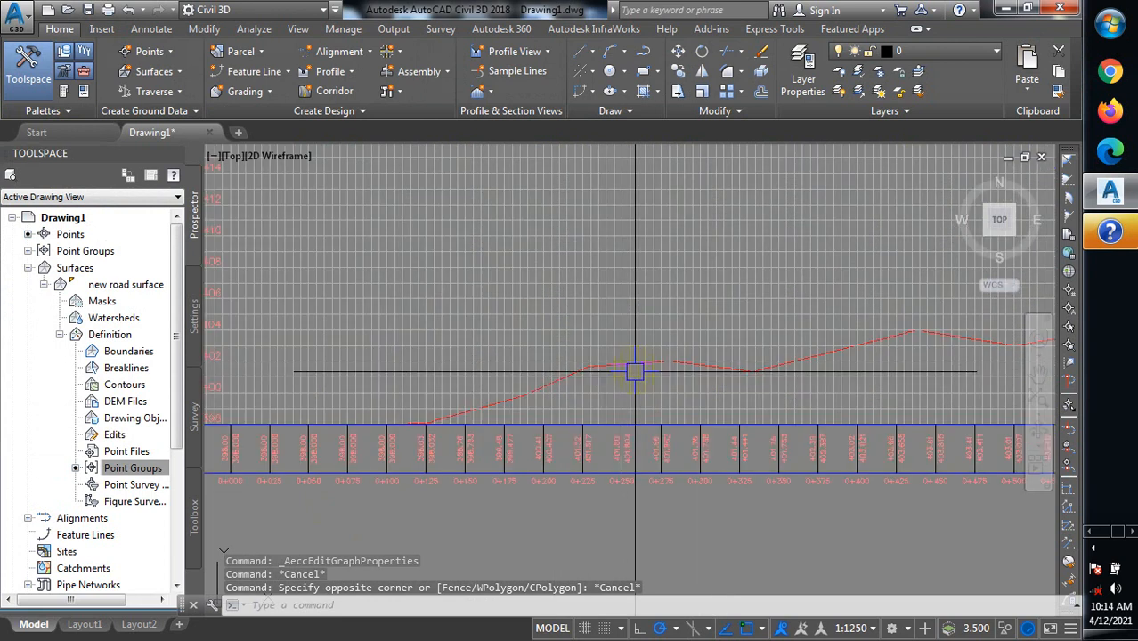
pyautogui.scroll(-8, 766, 317)
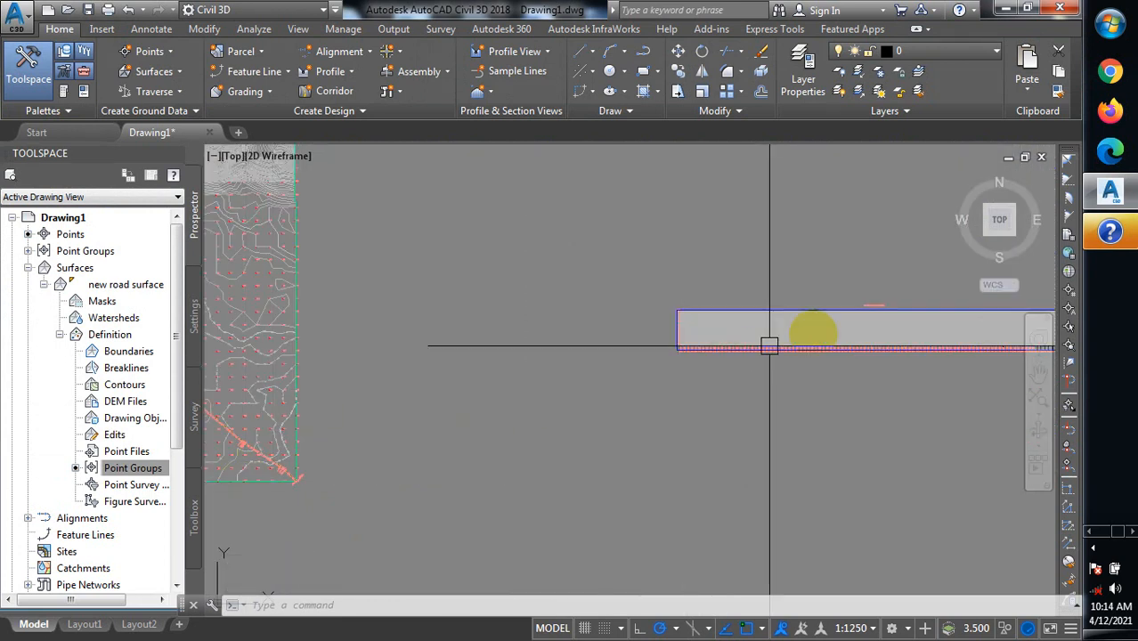
pyautogui.moveTo(768, 343); pyautogui.dragTo(937, 327)
pyautogui.scroll(6, 937, 327)
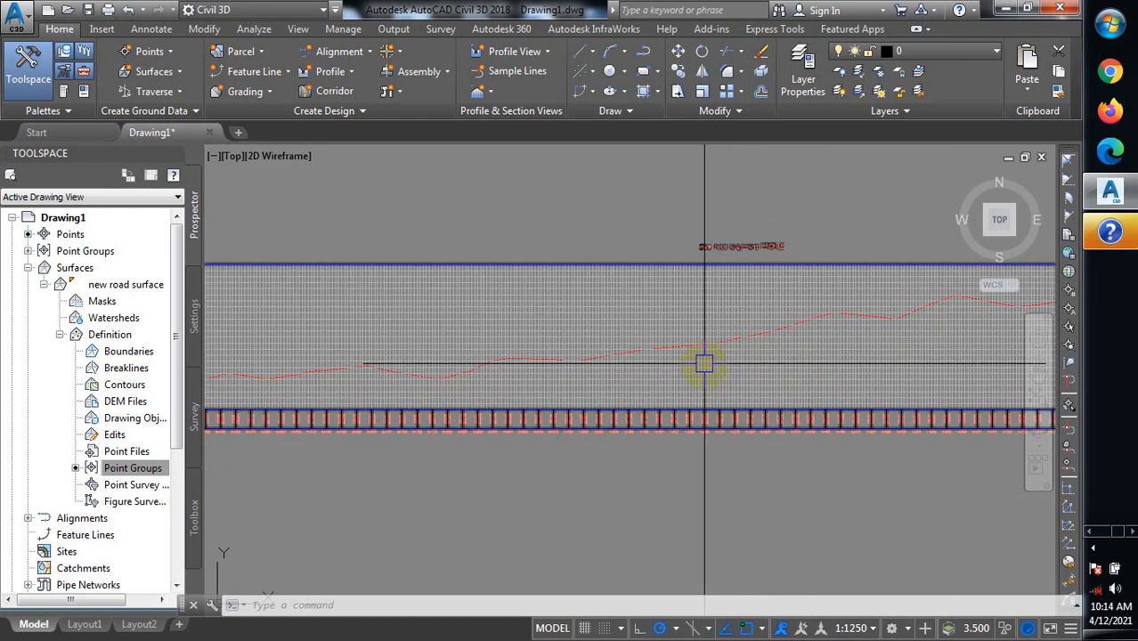
pyautogui.scroll(2, 704, 363)
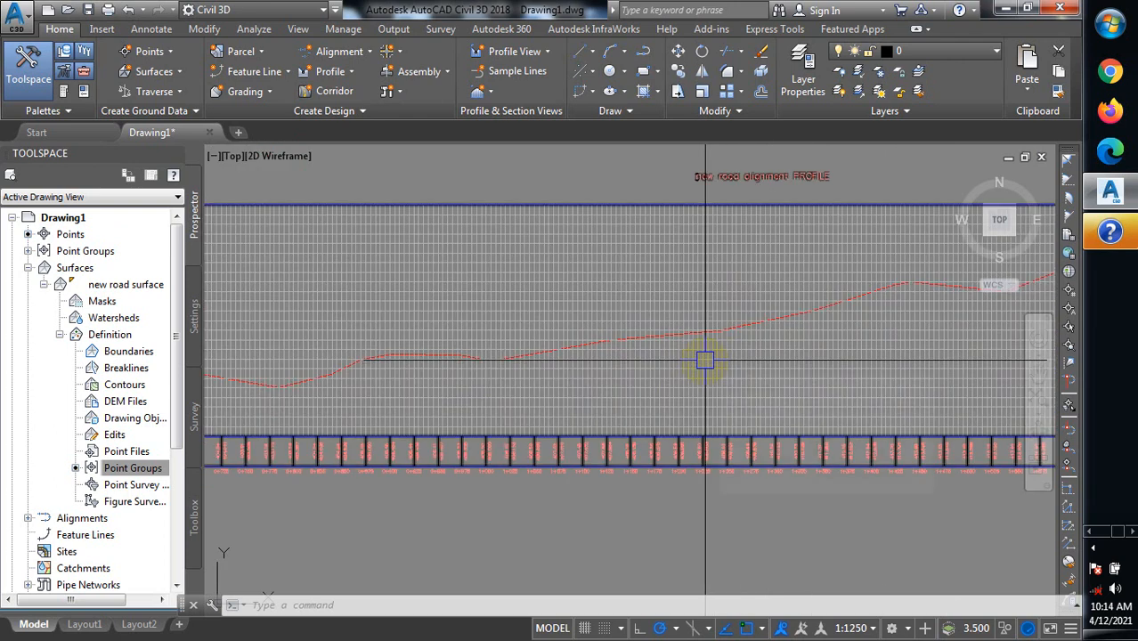
pyautogui.moveTo(704, 361)
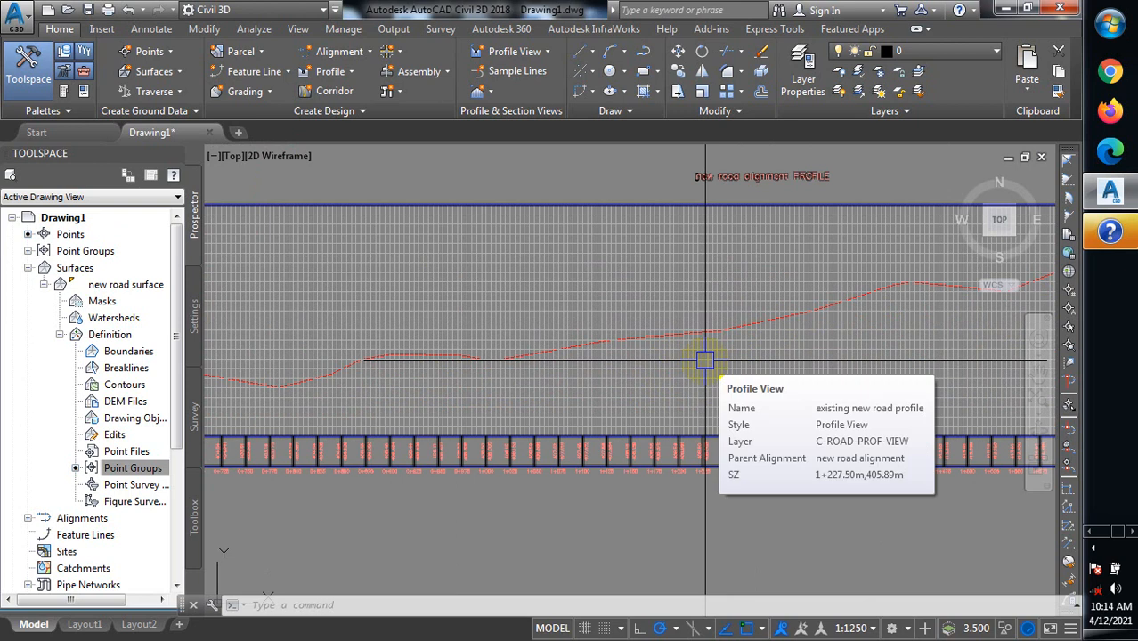
pyautogui.click(714, 335)
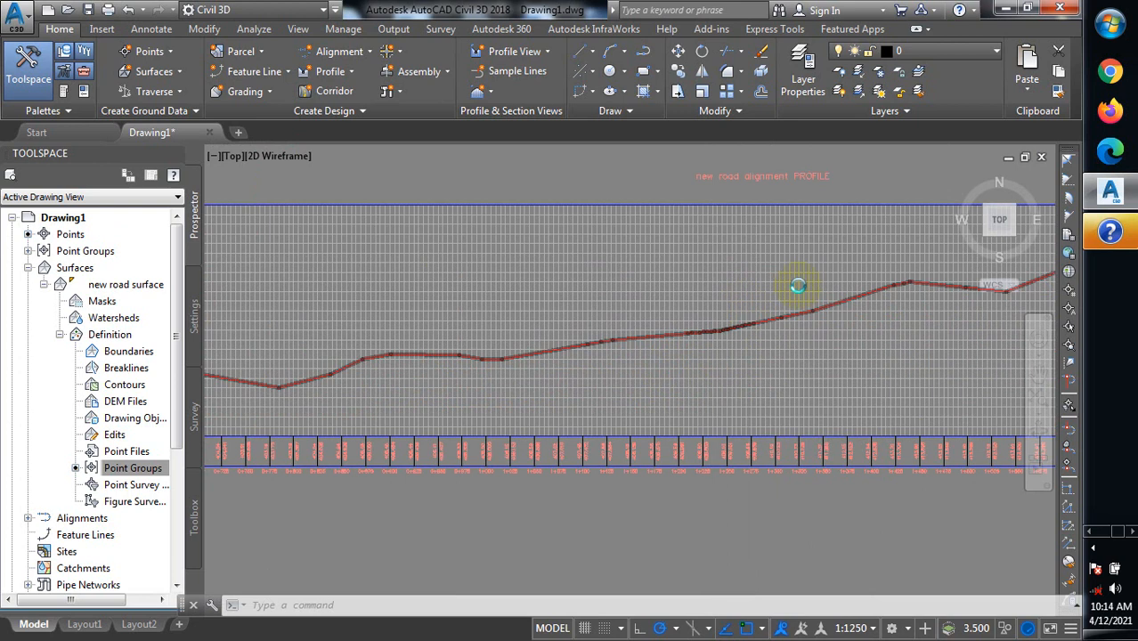
pyautogui.scroll(-4, 798, 287)
pyautogui.scroll(-7, 797, 287)
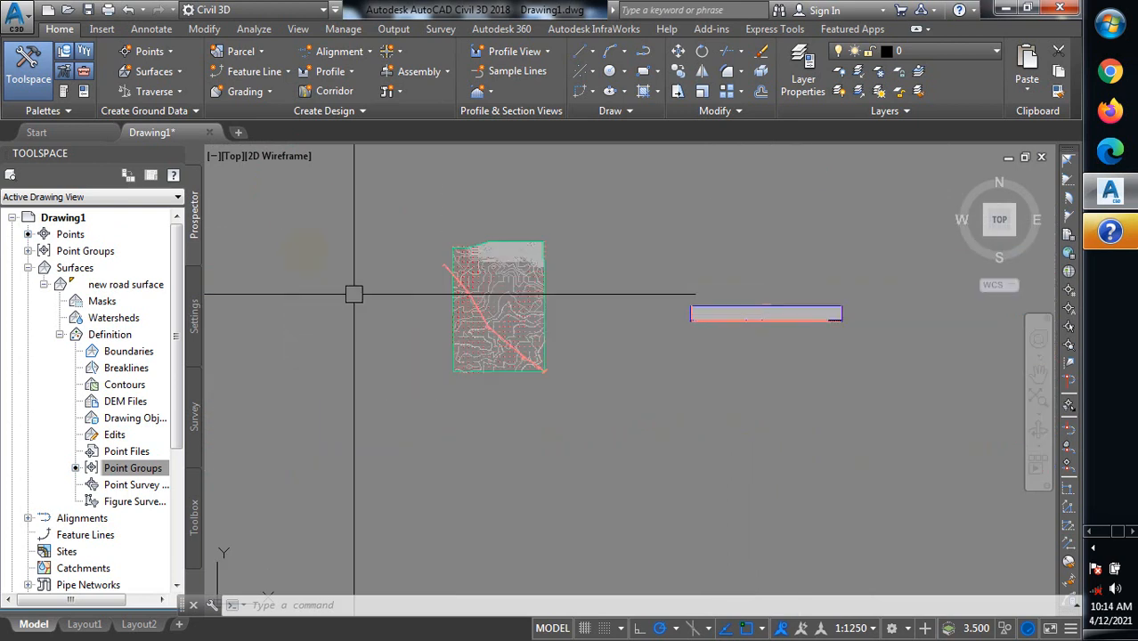
# Examine the road alignment across the surface contours in plan, and compare it with the profile line and data band in the profile view.
pyautogui.scroll(4, 461, 290)
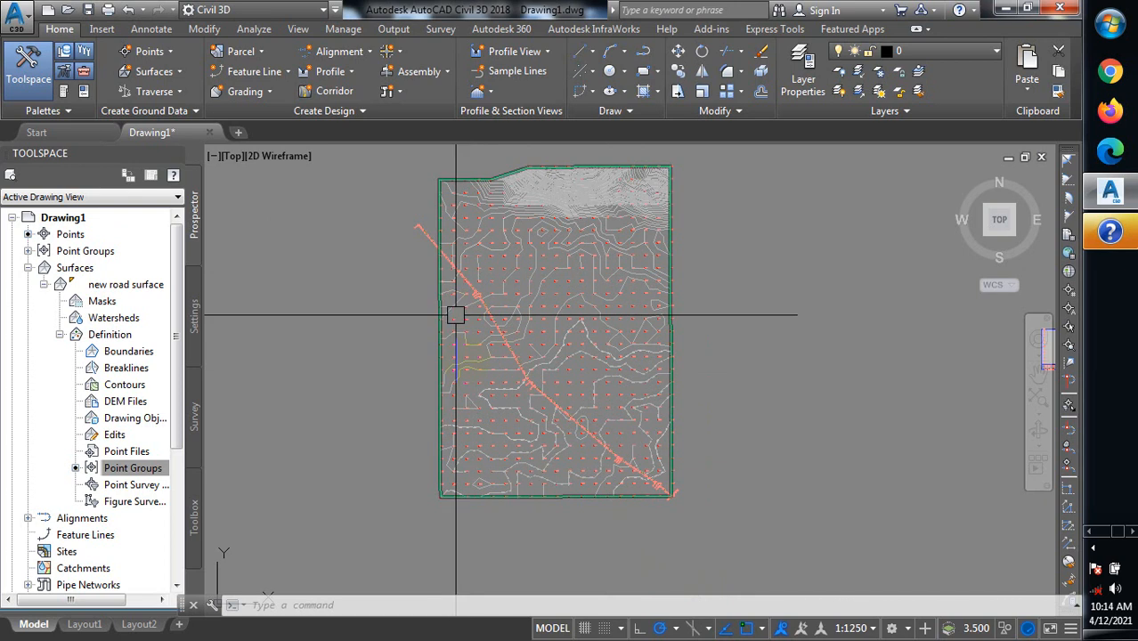
pyautogui.scroll(-5, 368, 340)
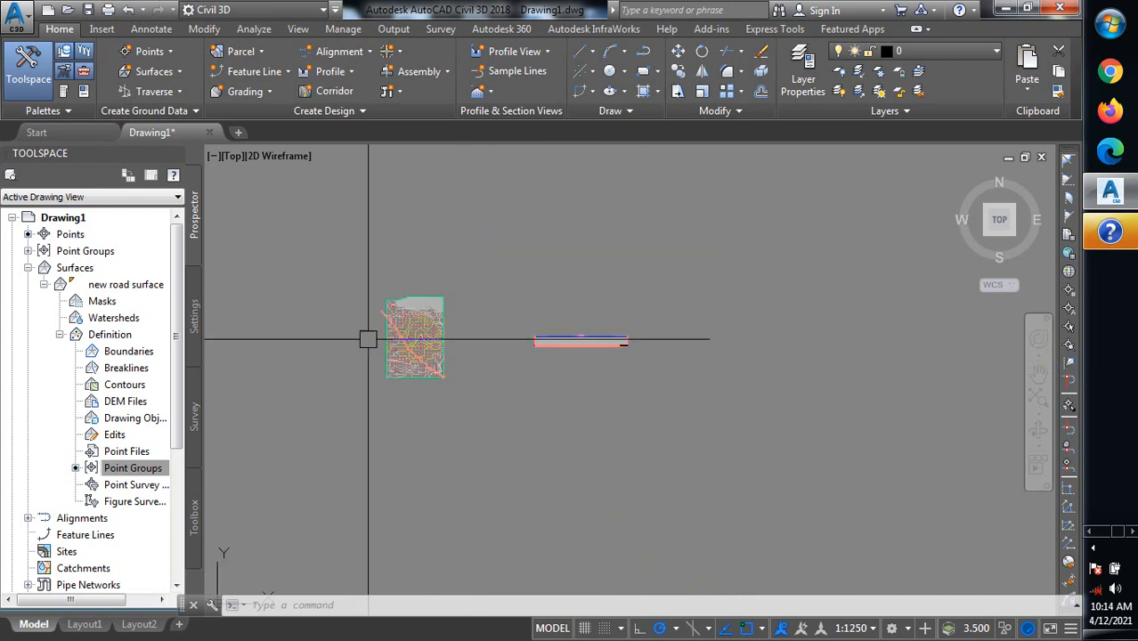
pyautogui.scroll(5, 521, 338)
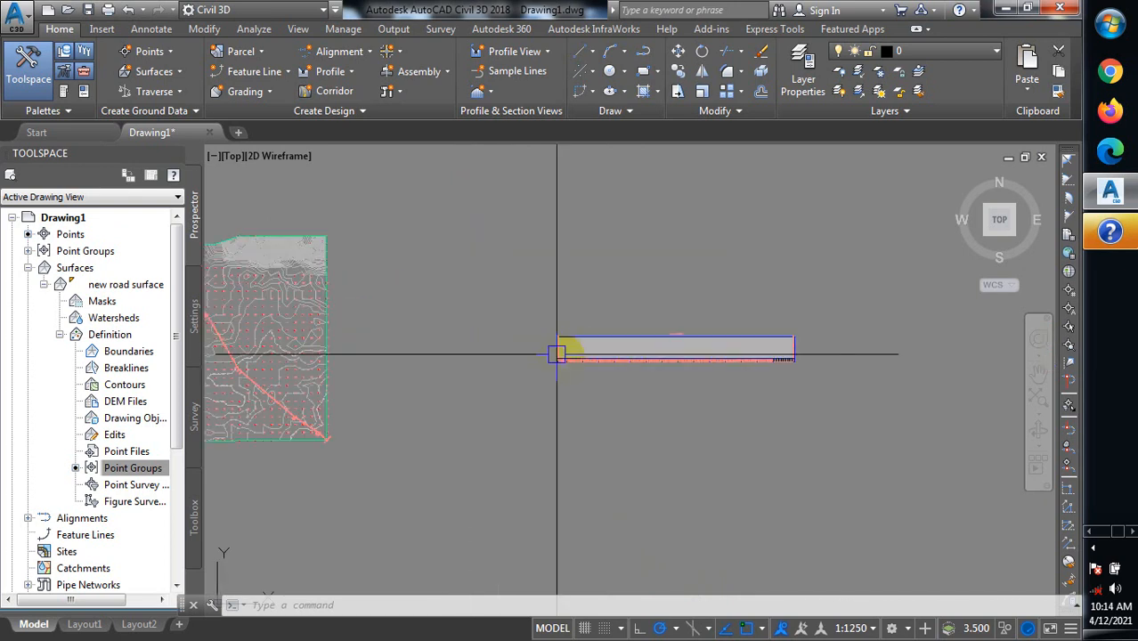
pyautogui.scroll(2, 557, 354)
pyautogui.scroll(2, 559, 349)
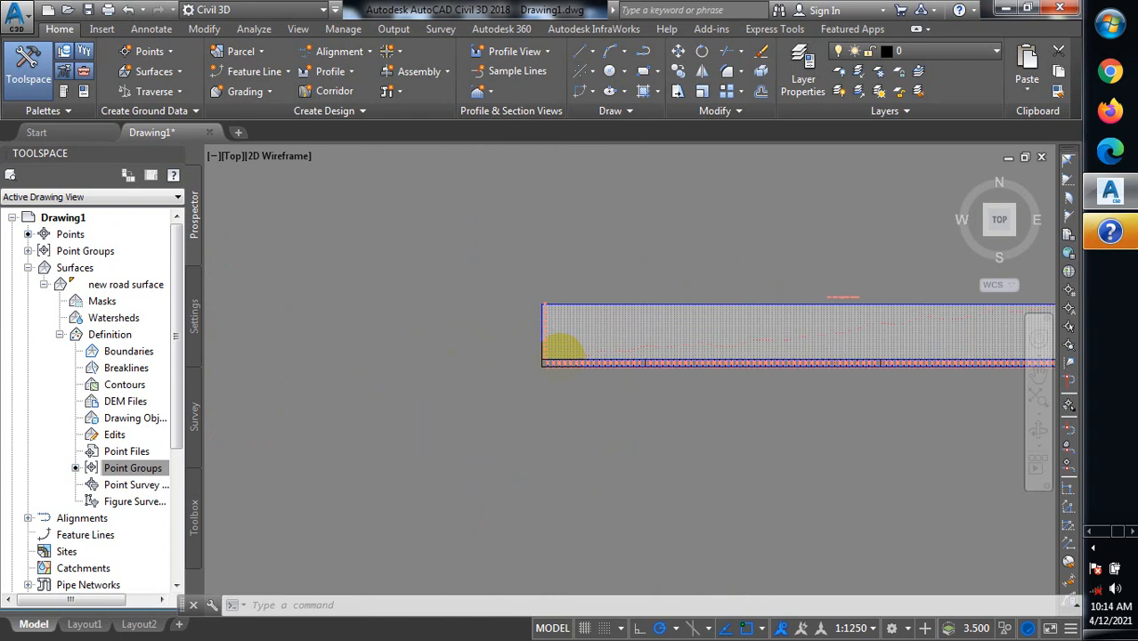
pyautogui.scroll(2, 561, 352)
pyautogui.scroll(3, 651, 356)
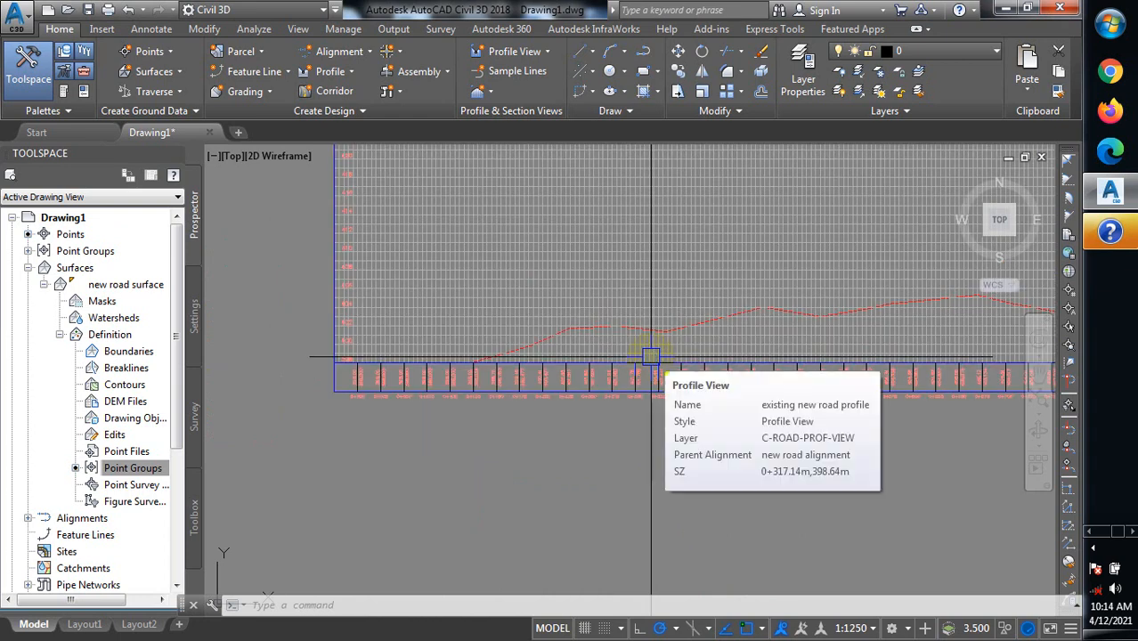
pyautogui.scroll(-3, 410, 334)
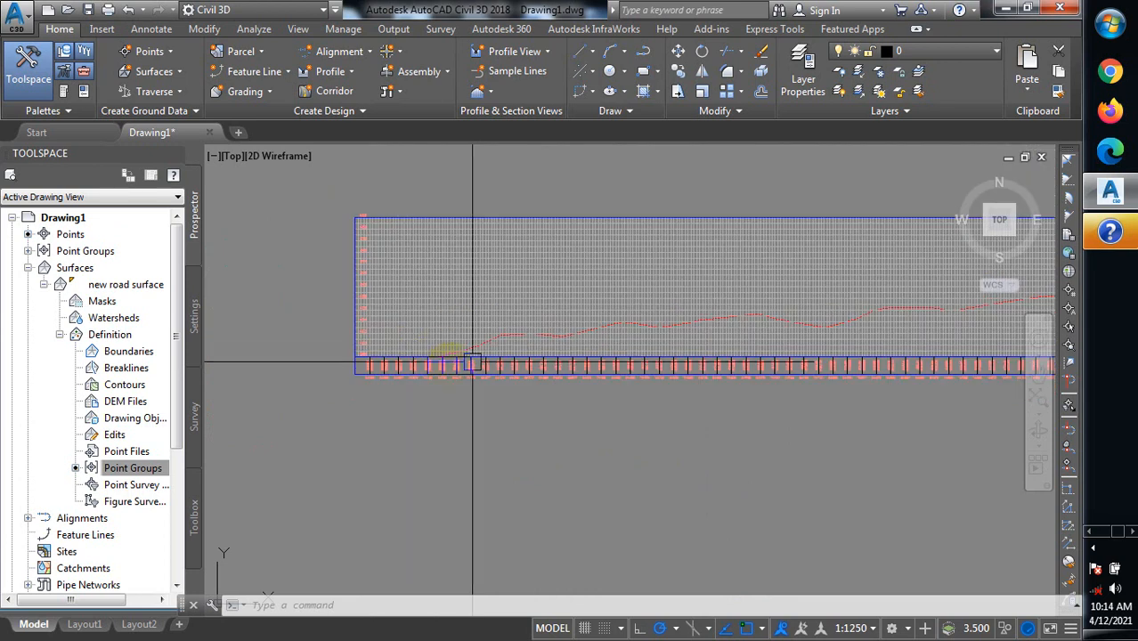
pyautogui.scroll(-2, 444, 366)
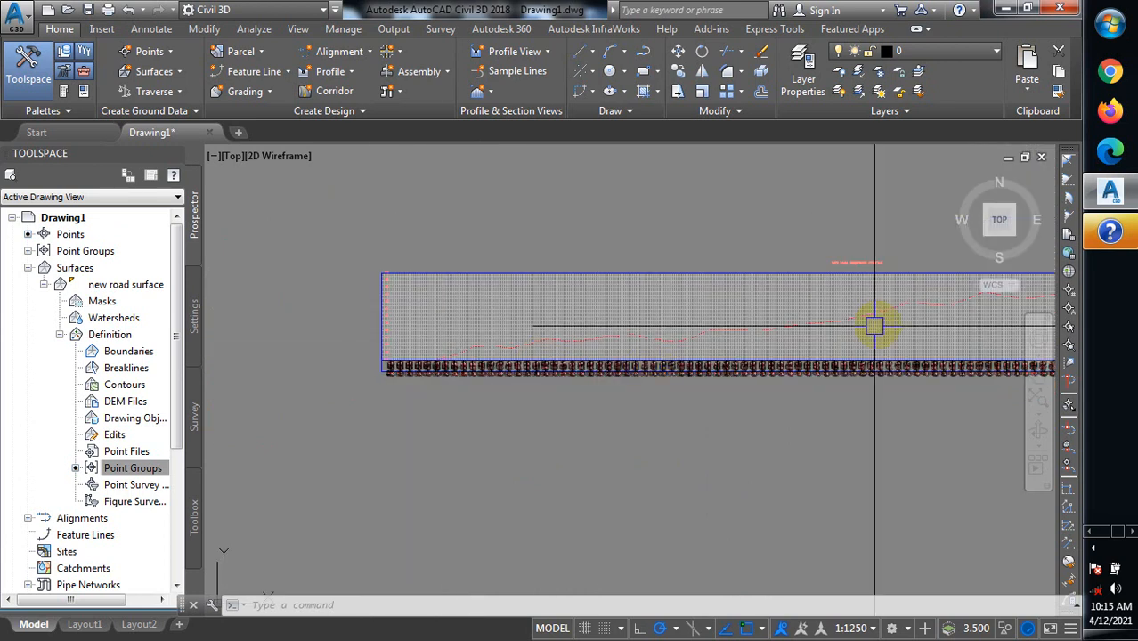
pyautogui.scroll(2, 877, 326)
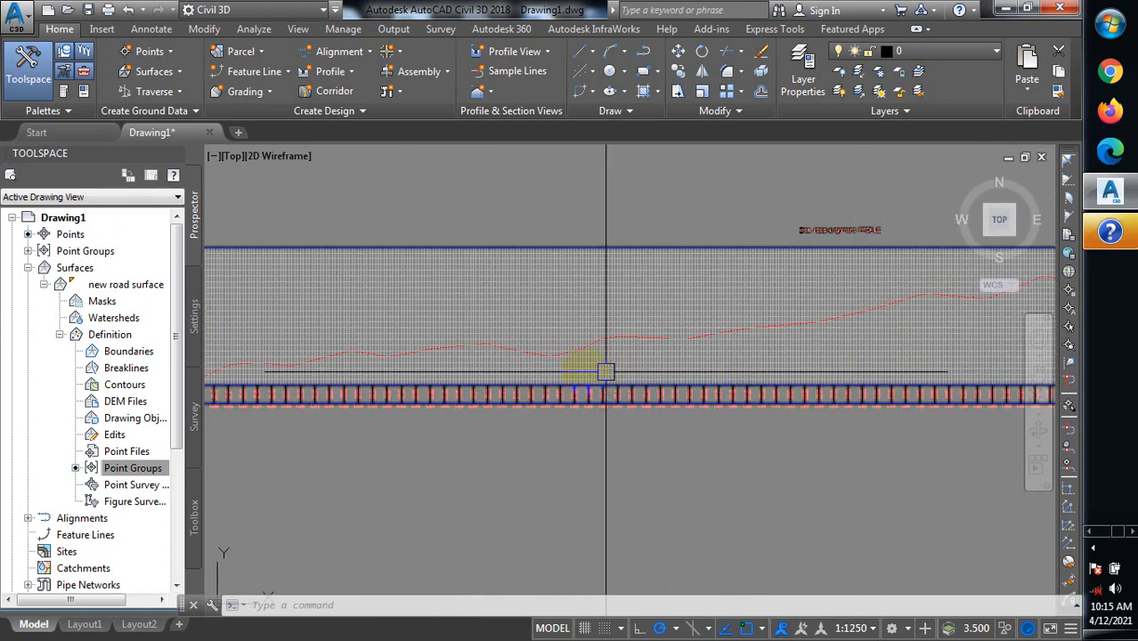
pyautogui.scroll(-2, 546, 373)
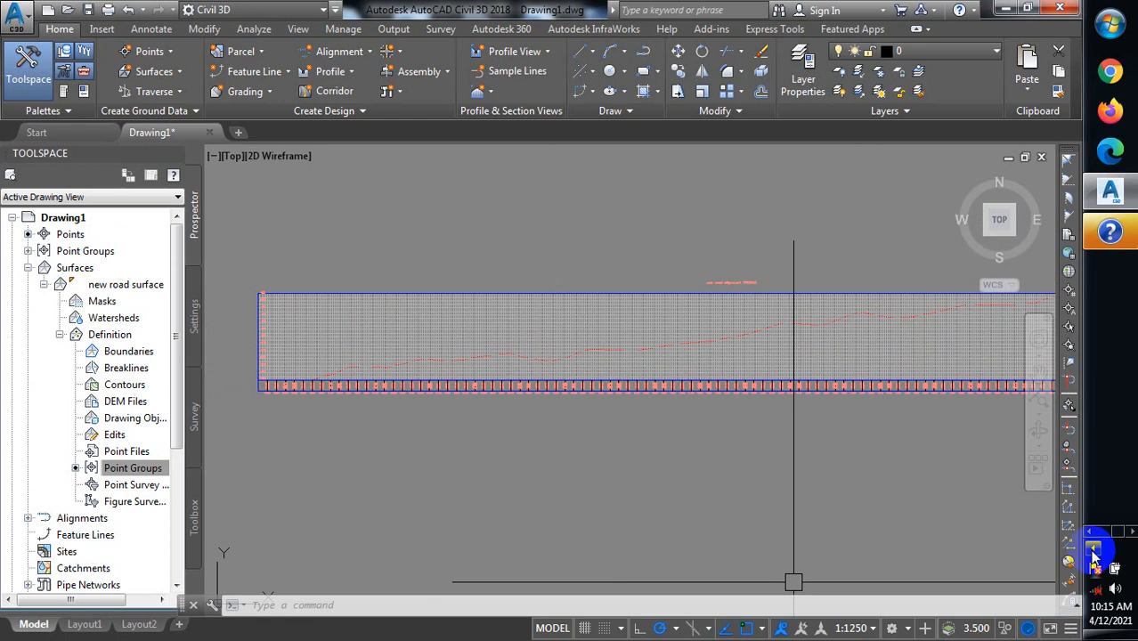